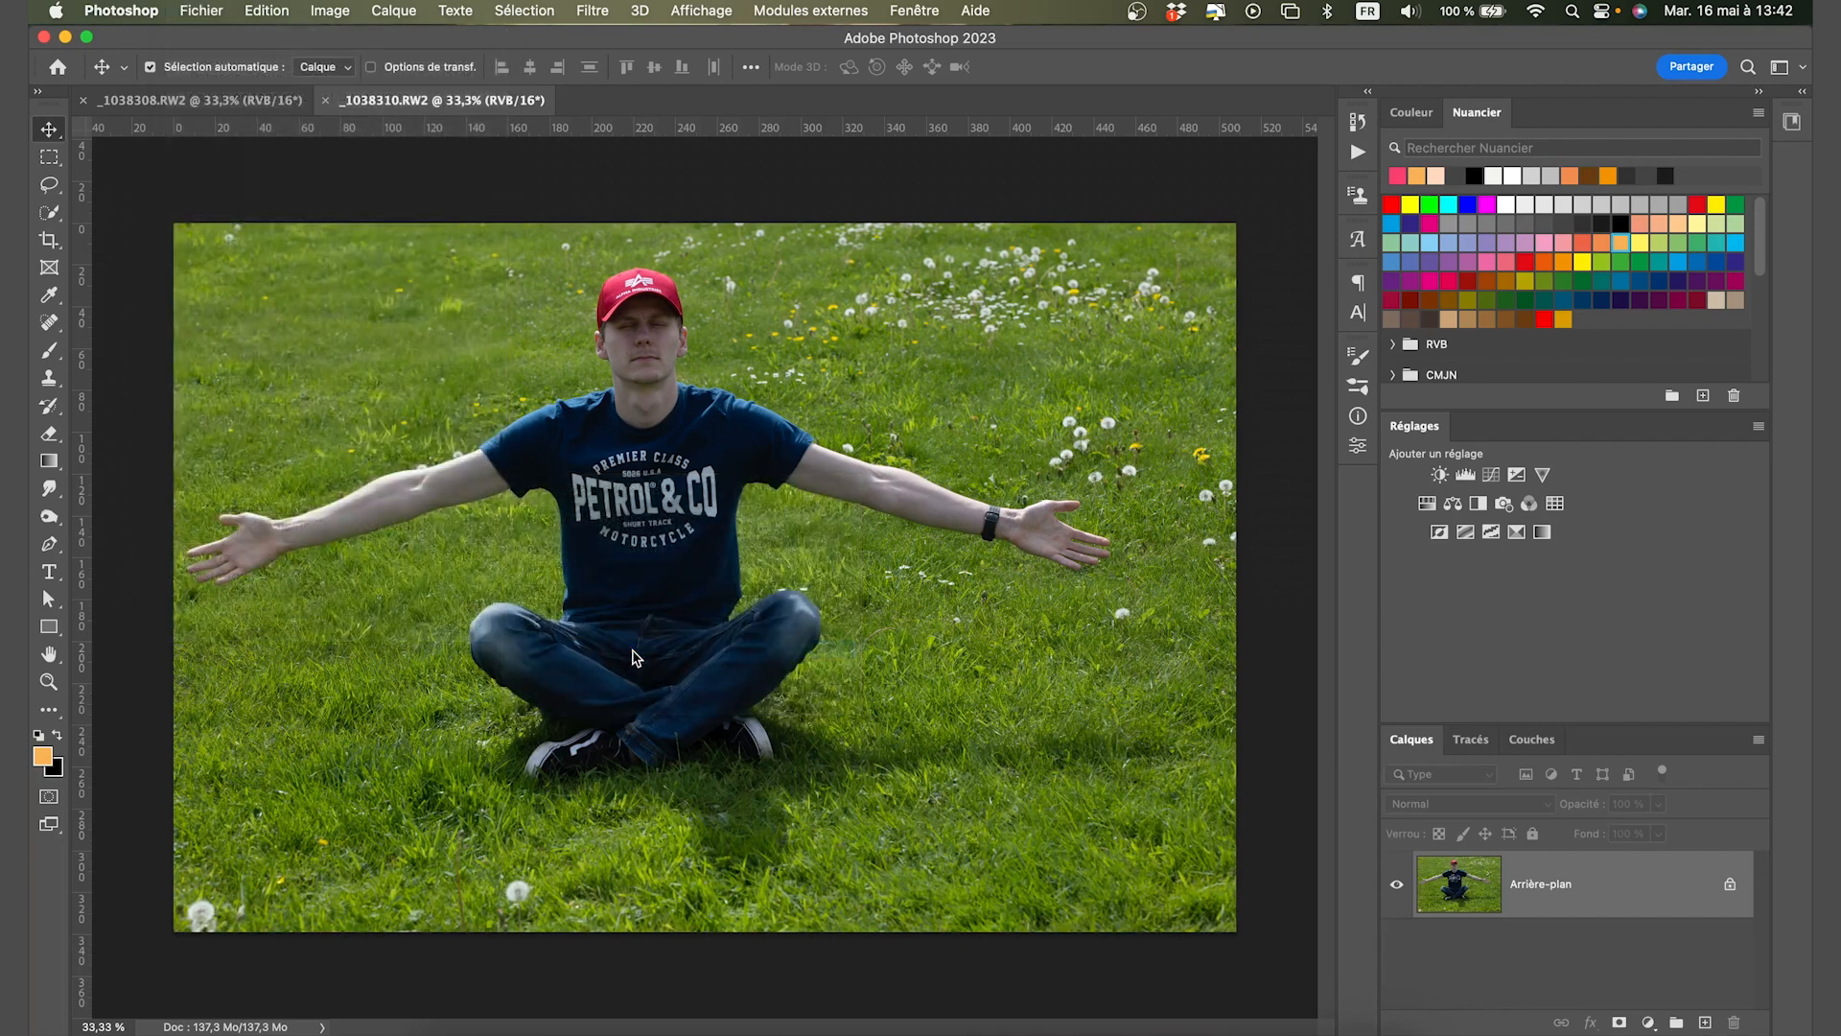
Load the open files _1038308.RW2 and _1038310.RW2 as automatically aligned layers in one document, and compare the two layers.
left_click(1002, 638)
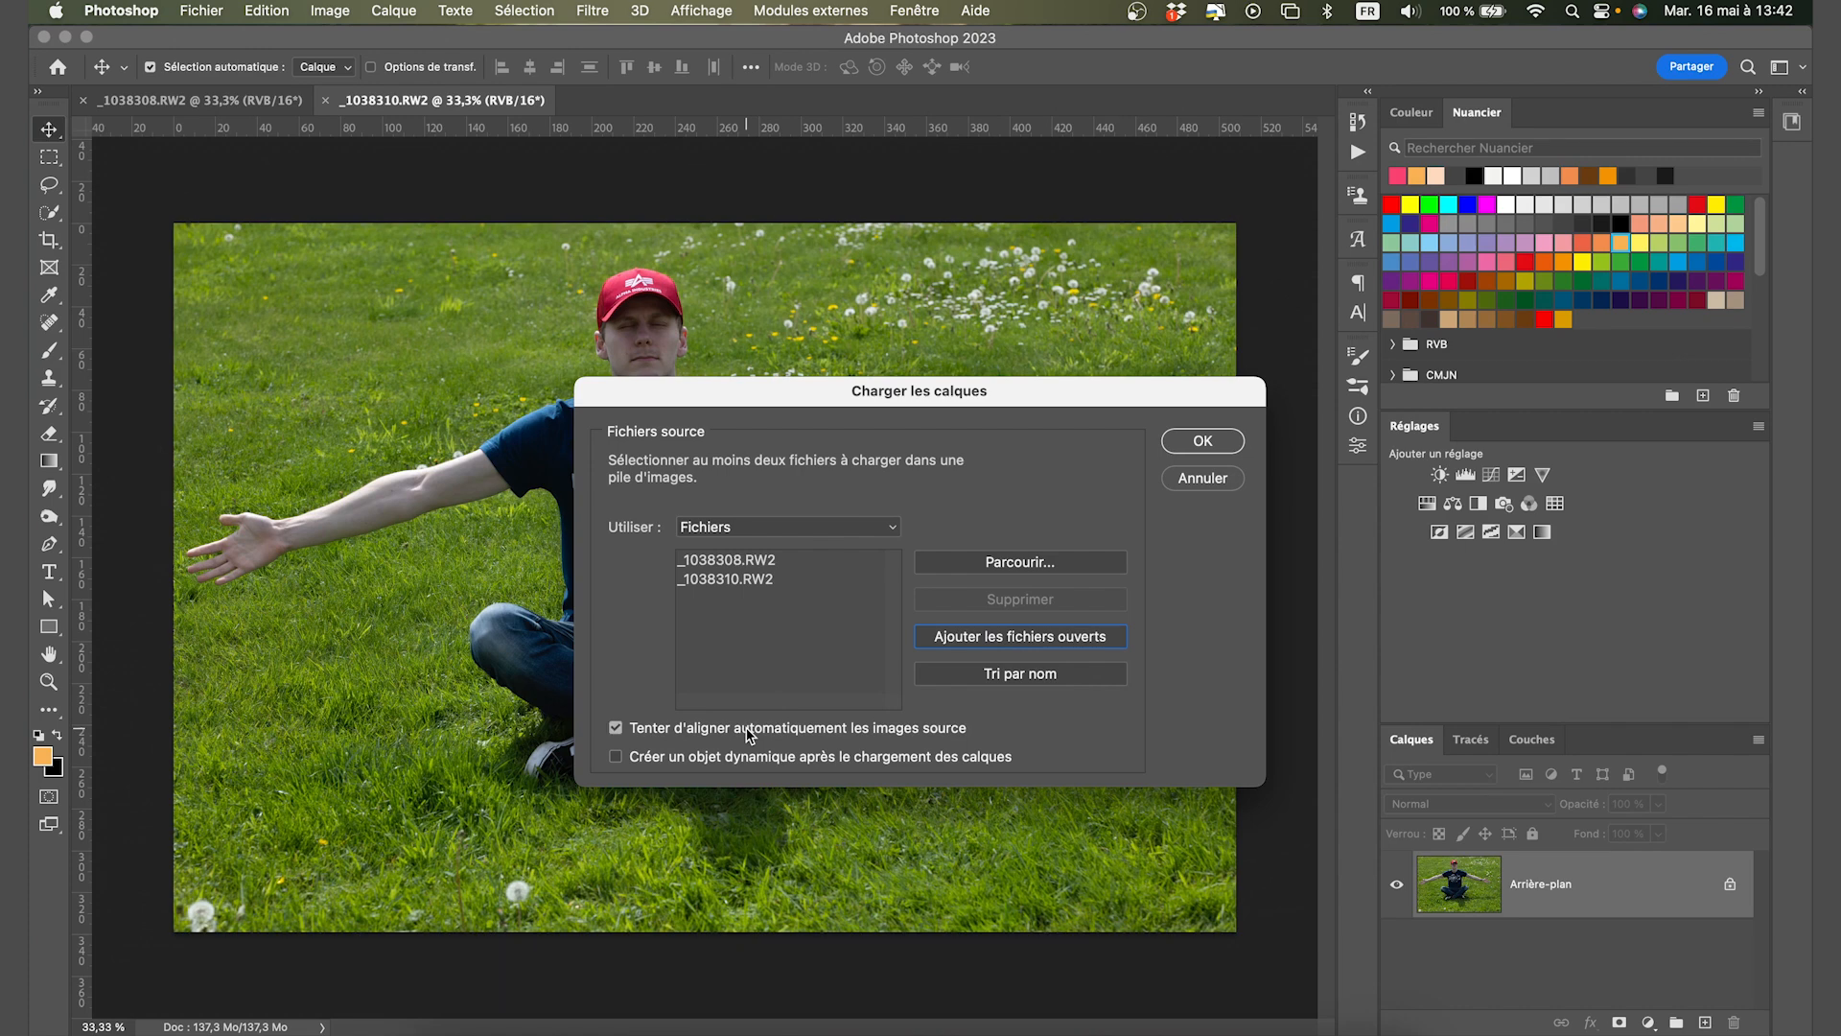
left_click(1188, 443)
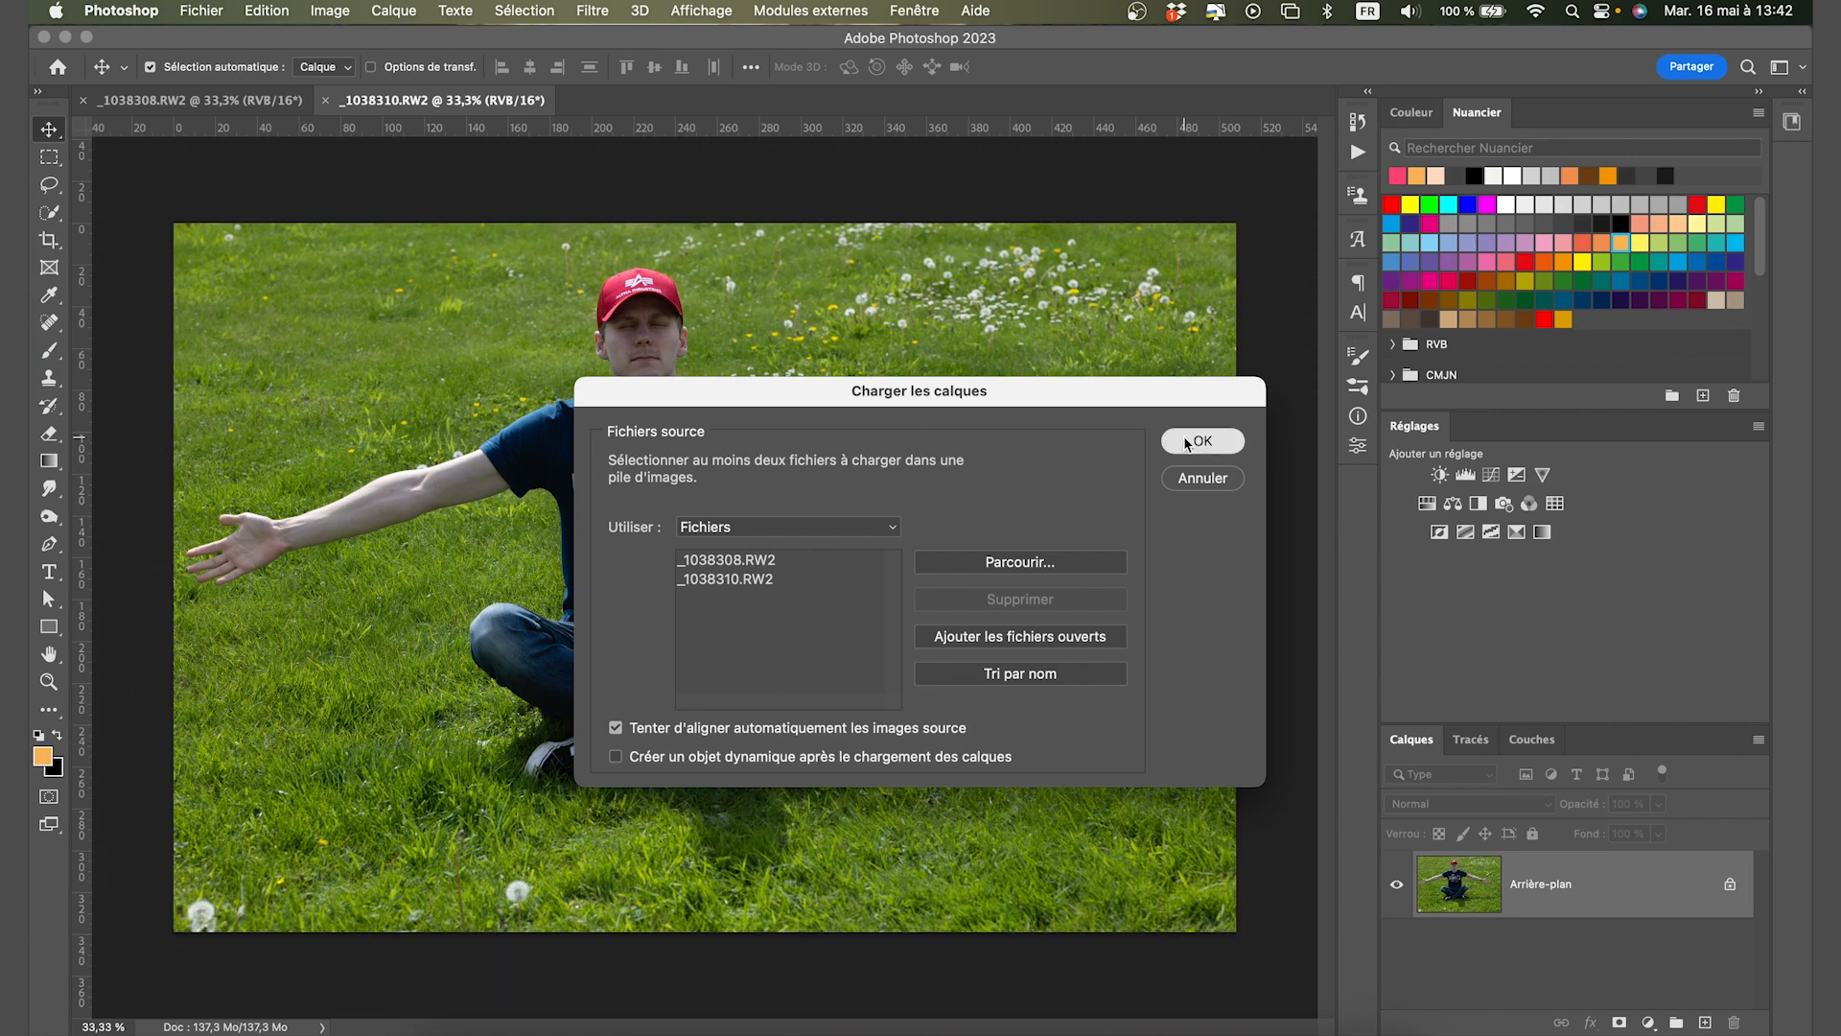
left_click(1398, 886)
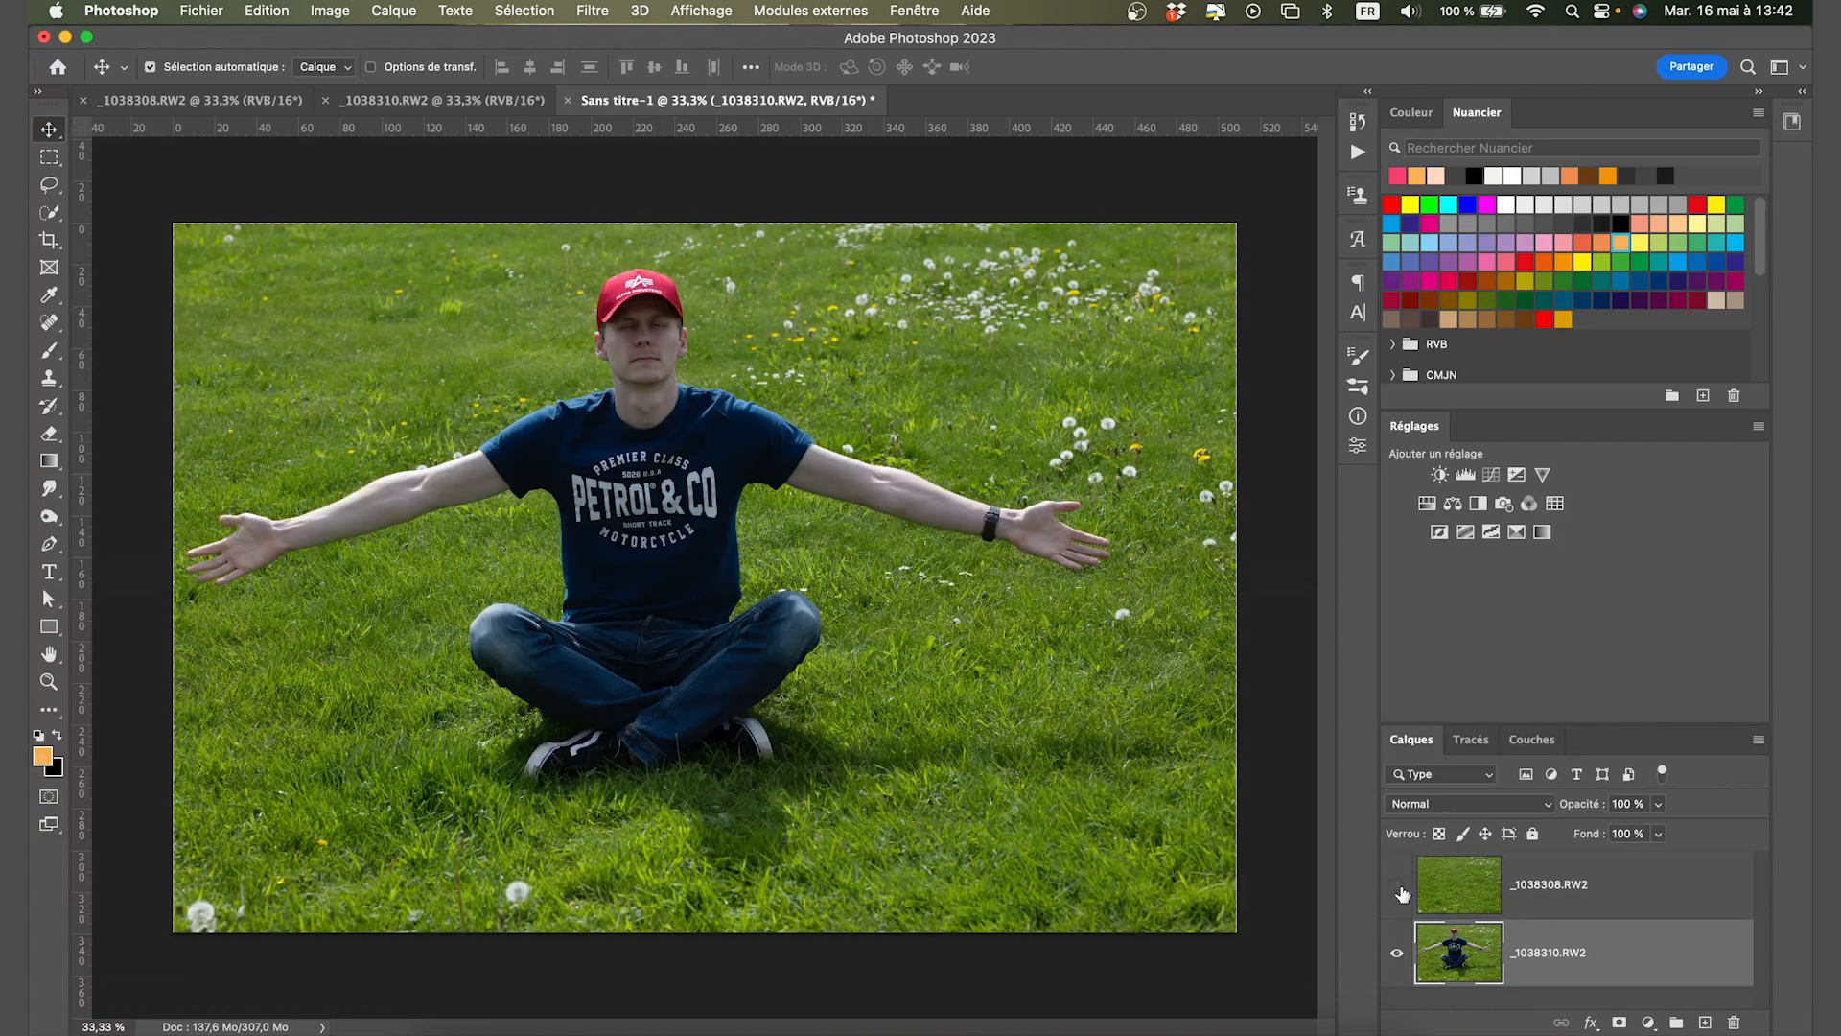
left_click(1398, 886)
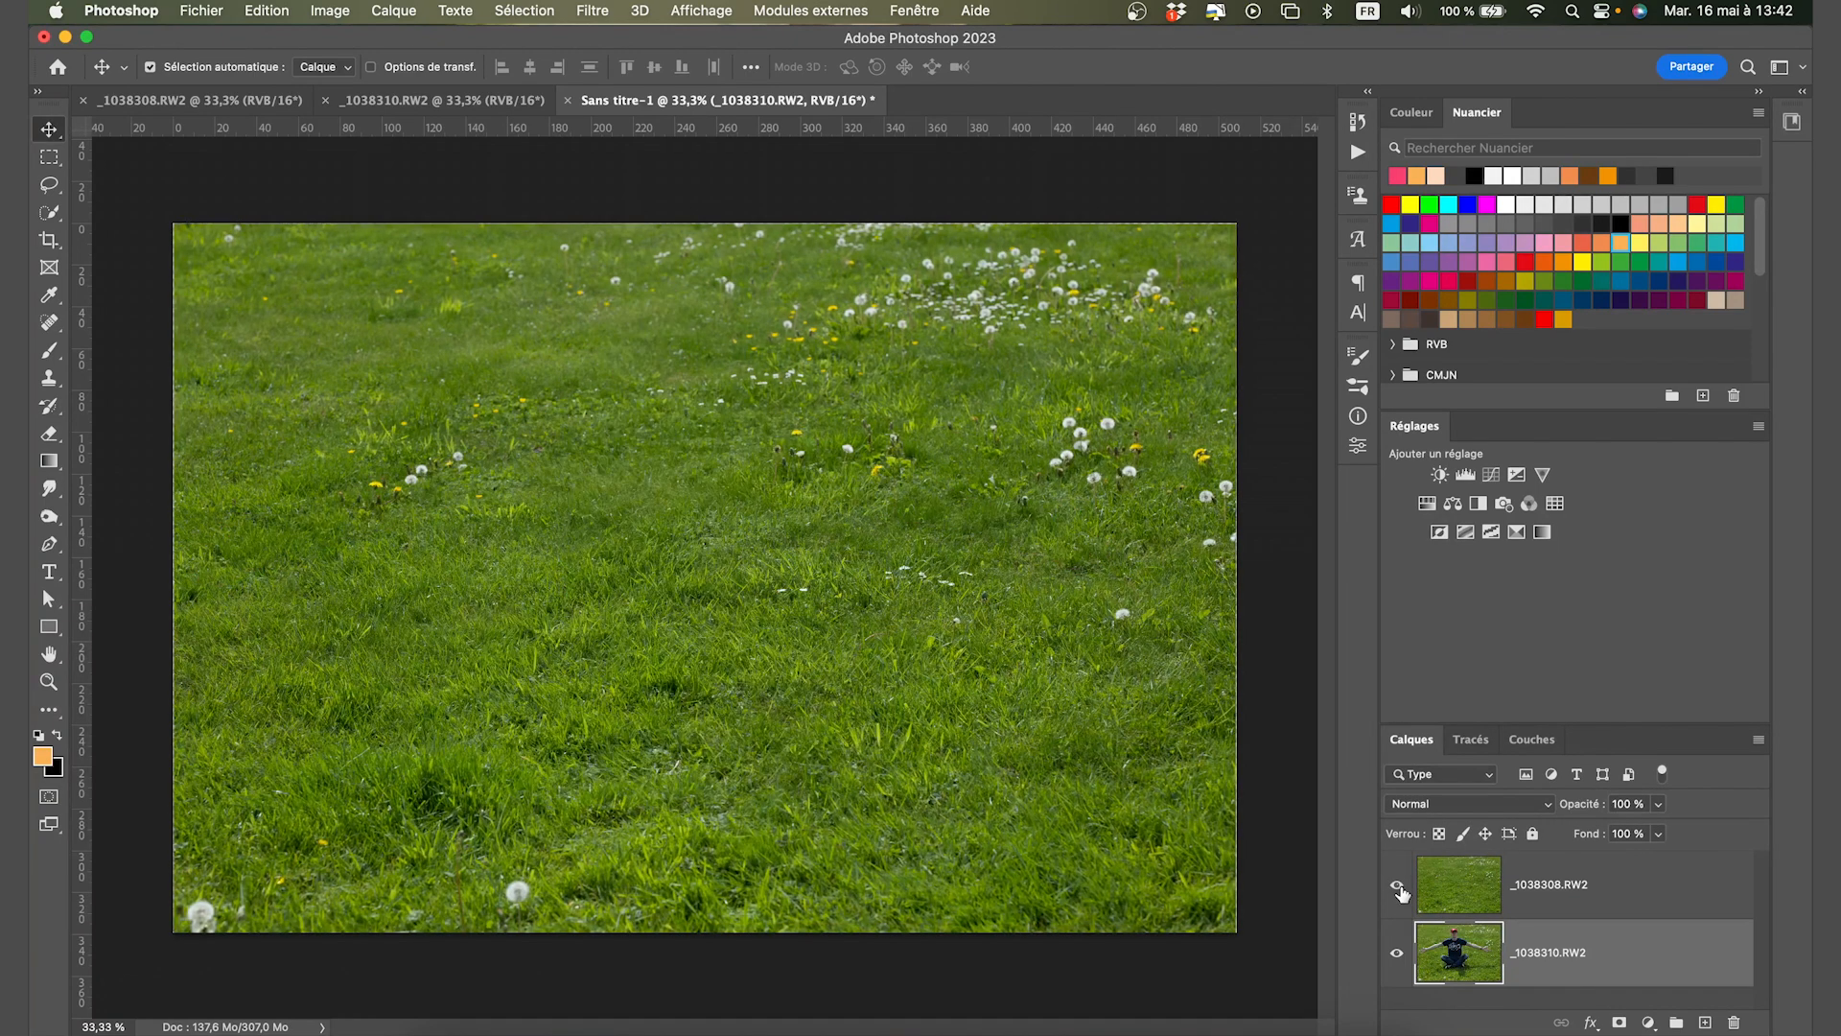
Place the man's layer above the empty grass layer, and rename them "Invisible Man" and "Background".
left_click_drag(1627, 968, 1625, 883)
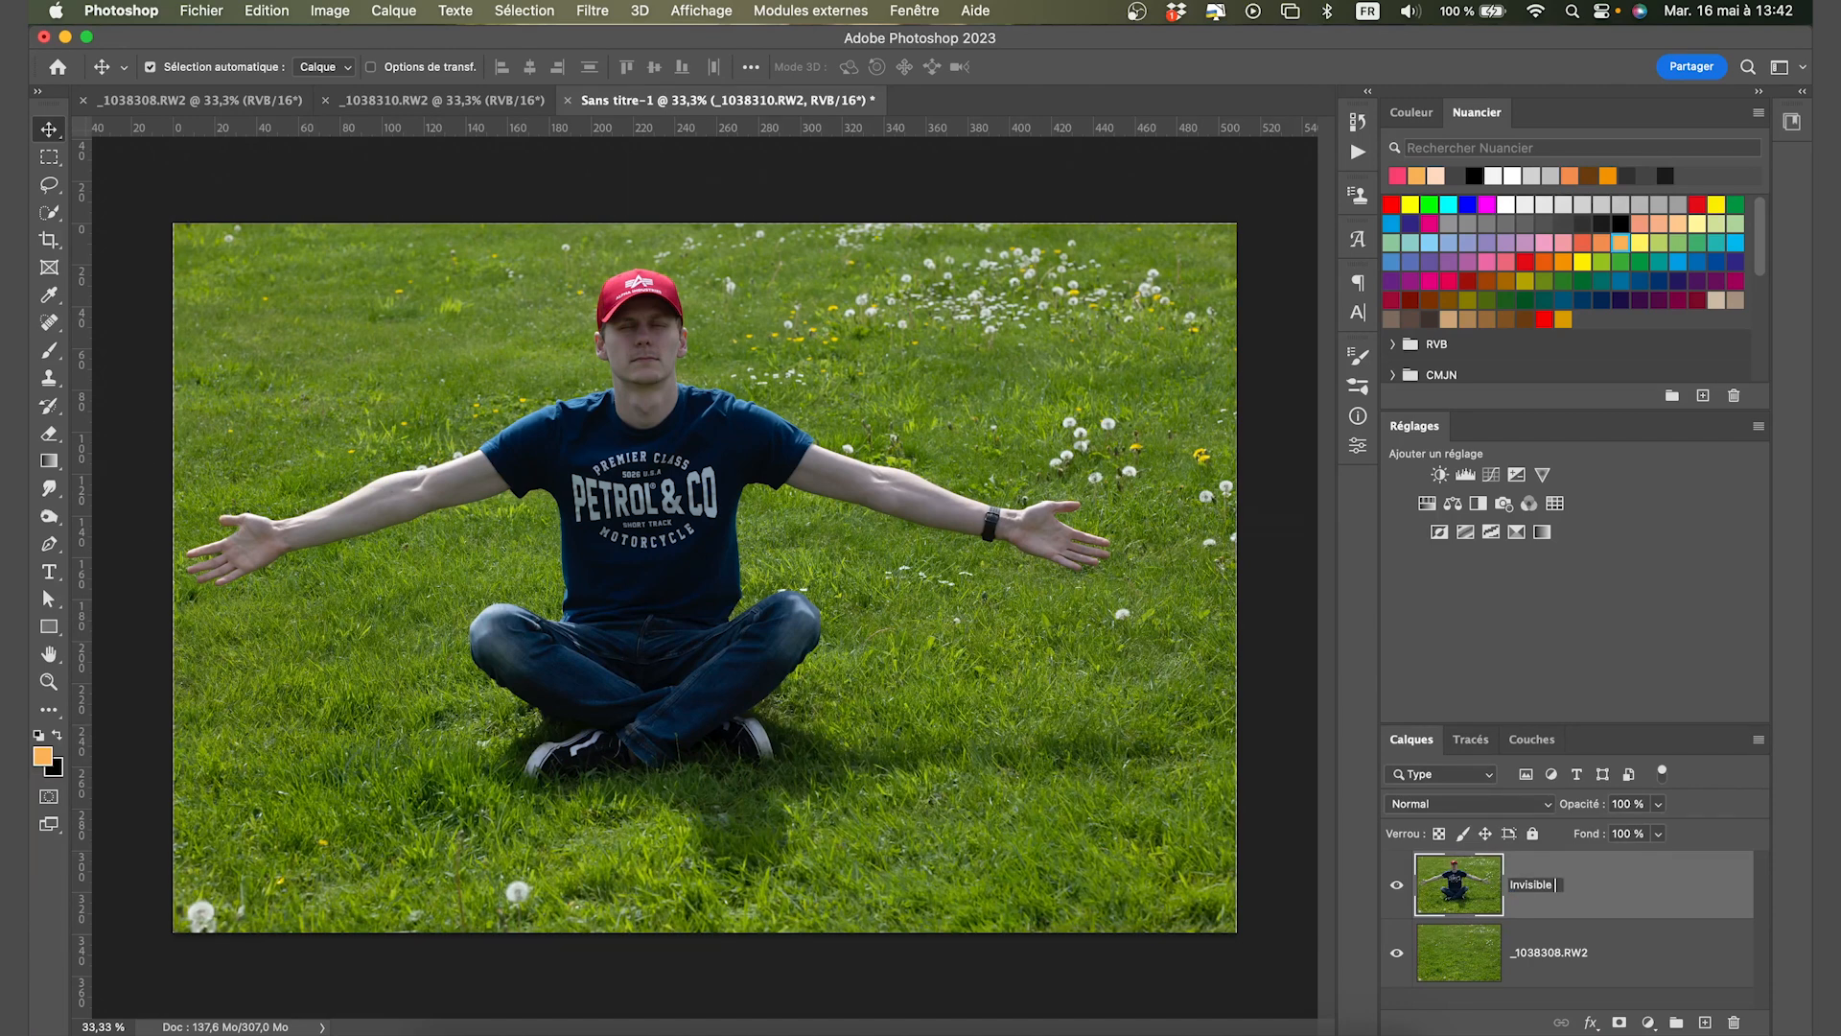
double_click(1571, 953)
type("Cackground")
key("Return")
Crop the image slightly tighter around the man, trimming the uneven outer edges while keeping both hands in frame.
left_click(47, 245)
left_click_drag(1235, 930, 1199, 910)
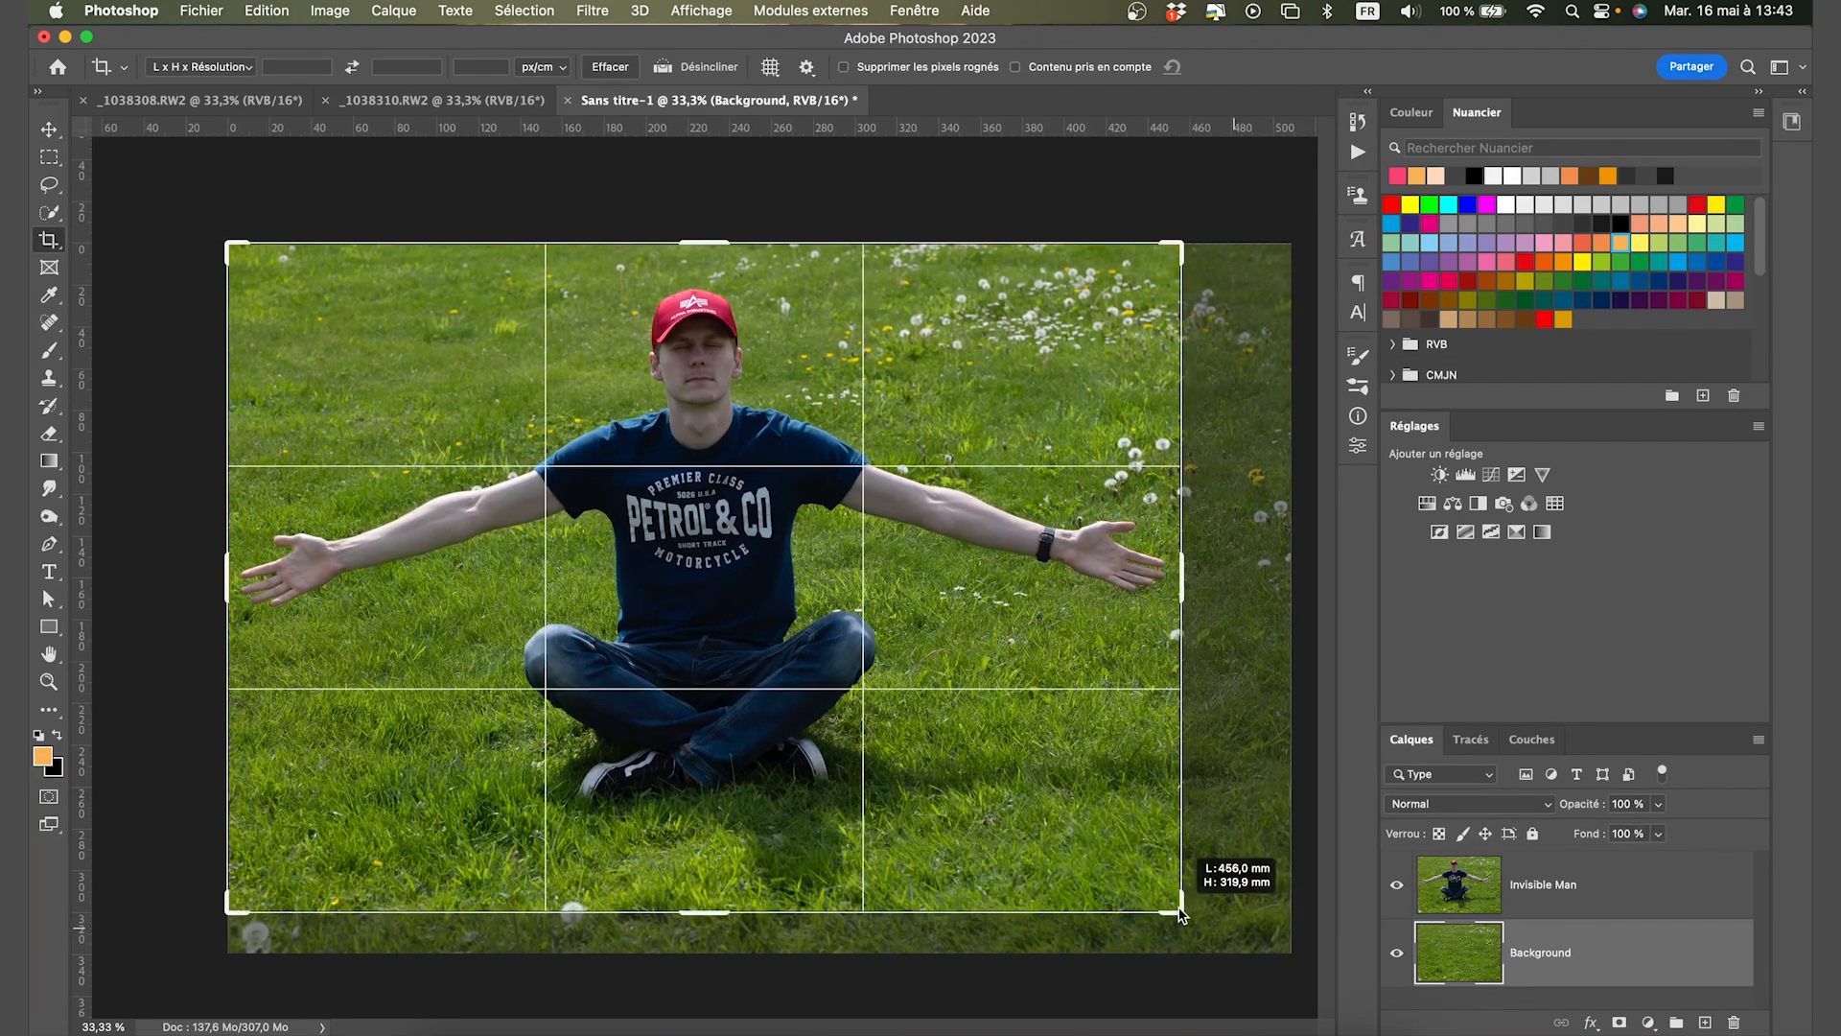
left_click_drag(1182, 583, 1198, 581)
left_click_drag(215, 582, 198, 585)
left_click(1244, 70)
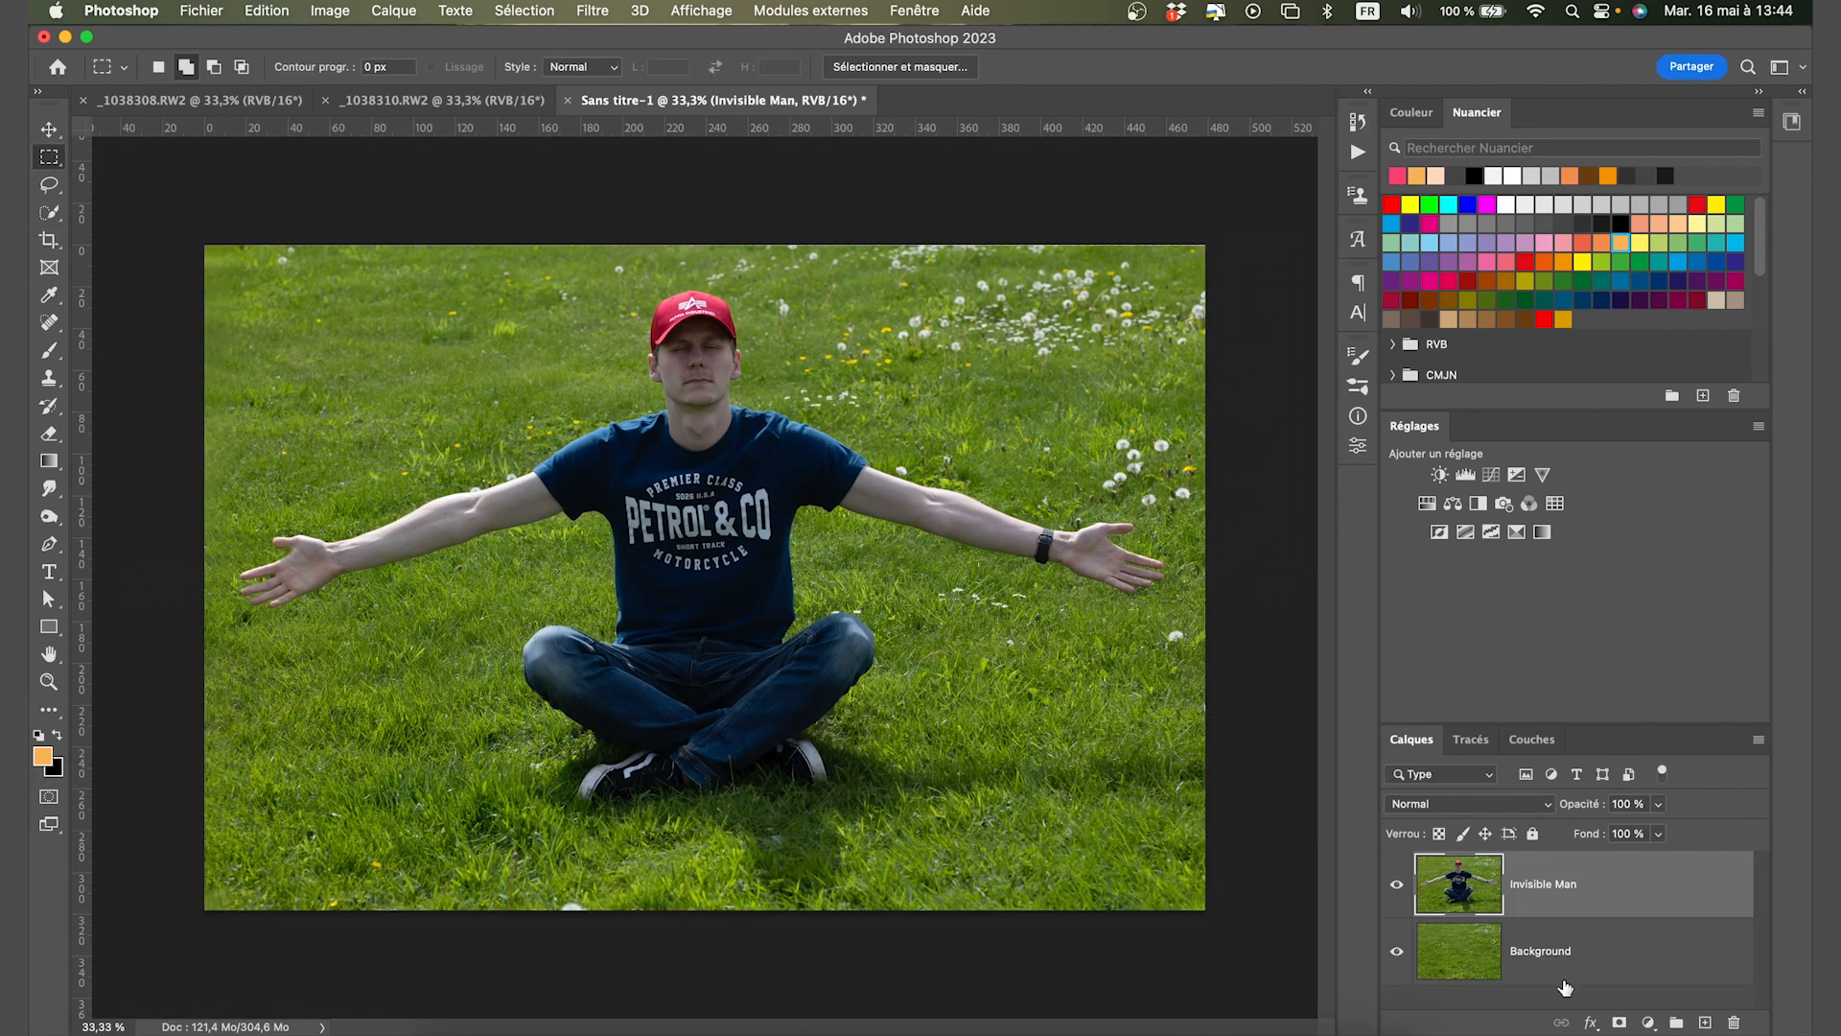
Add a layer mask to Invisible Man and paint the hand beyond the watch out in black.
left_click(1620, 1022)
key("b")
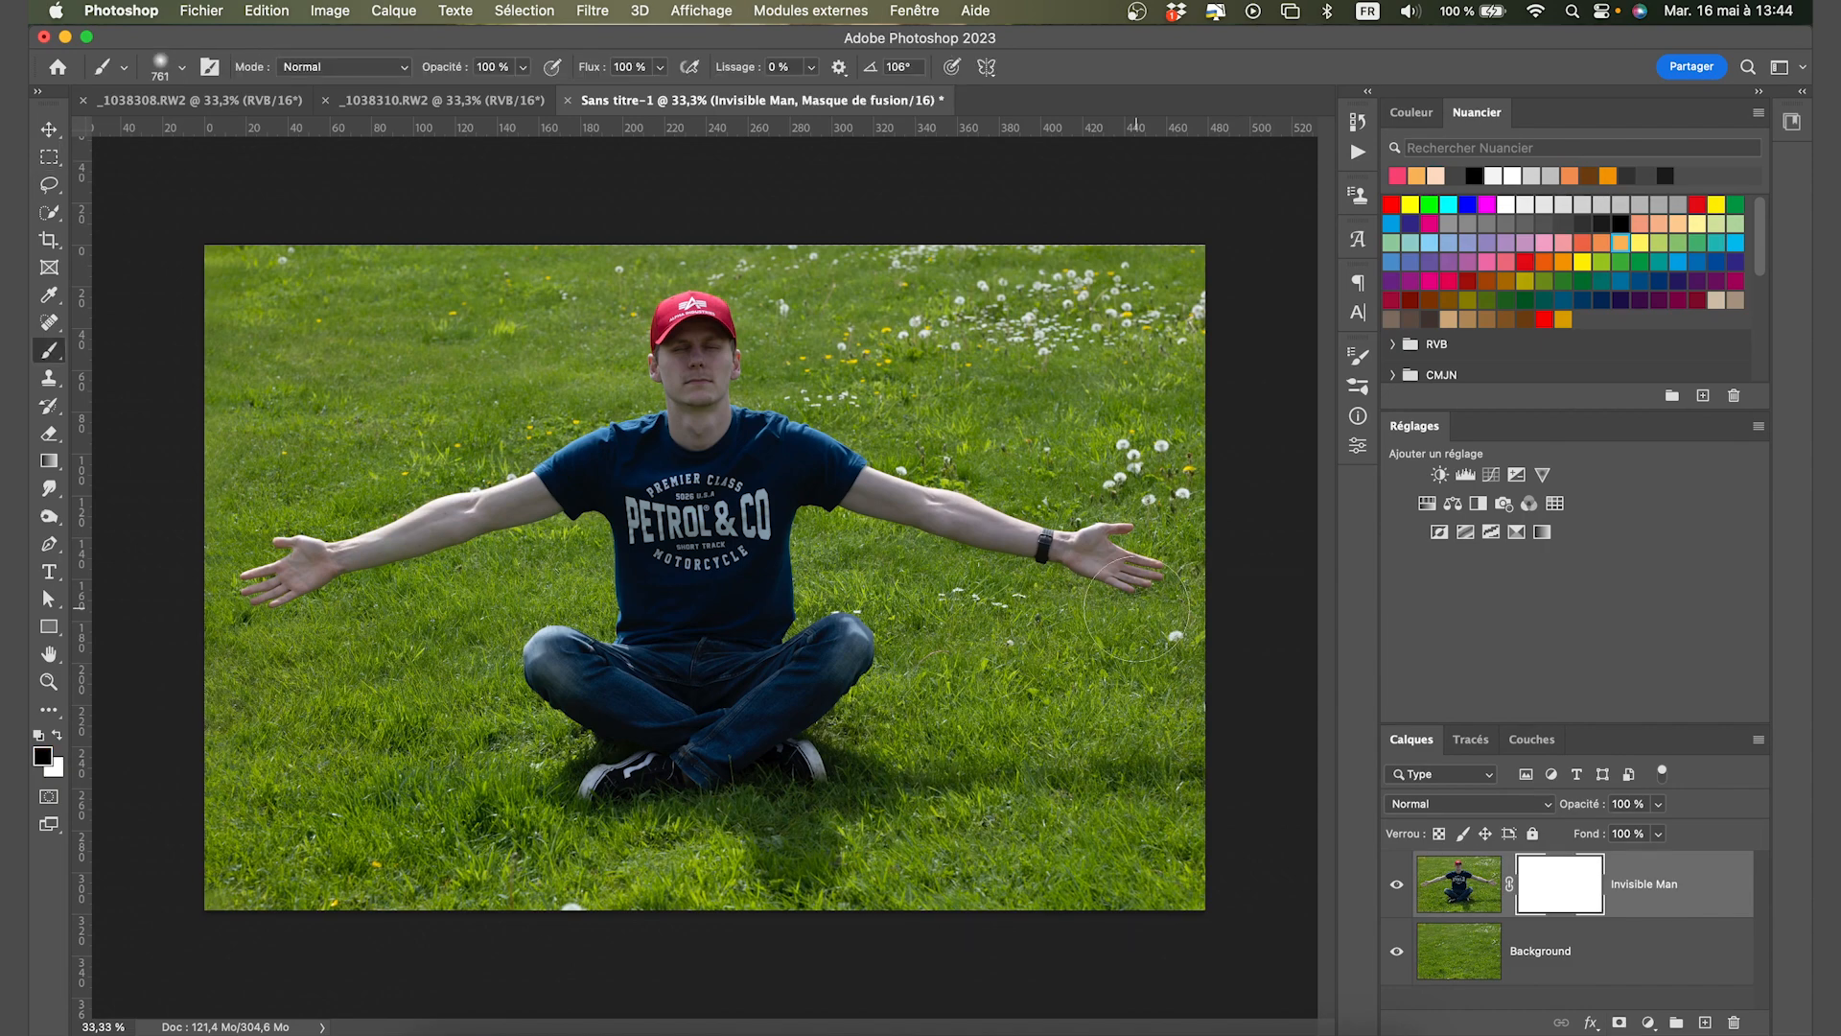
scroll(1141, 607, "up", 5)
scroll(1141, 606, "right", 10)
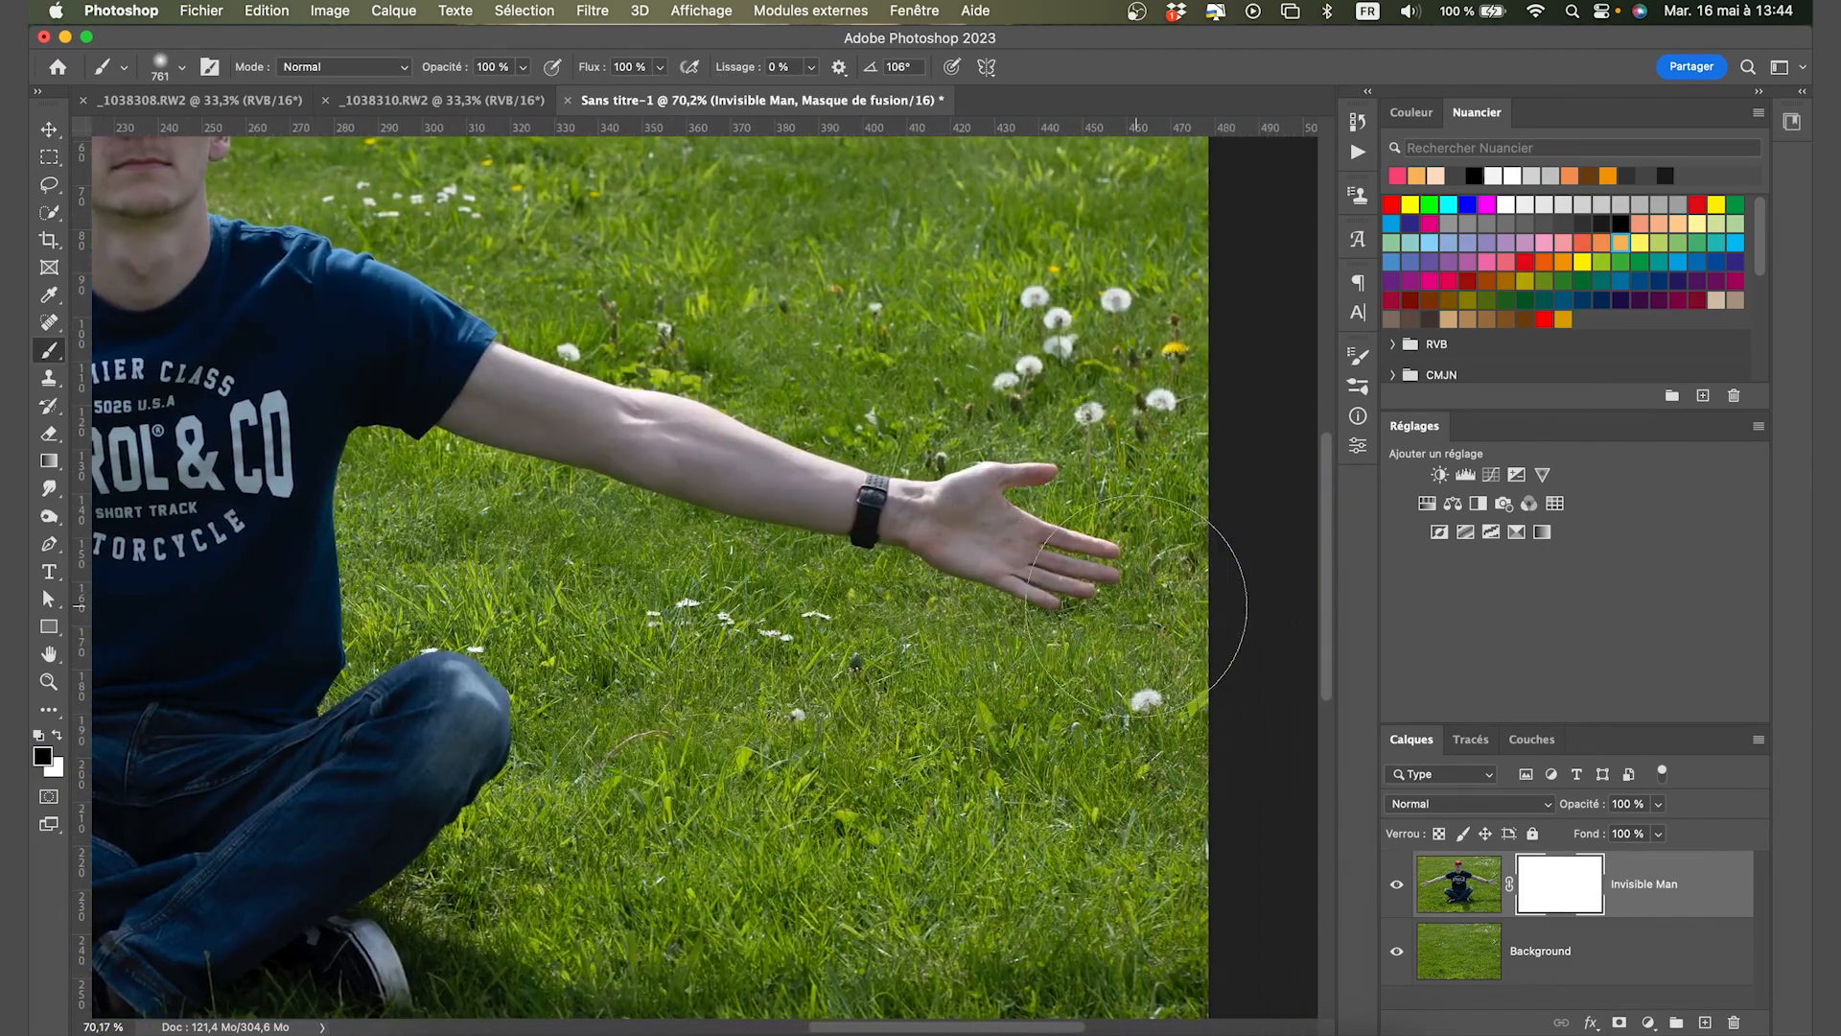
mouse_move(1105, 602)
left_mouse_down()
mouse_move(967, 600)
mouse_move(982, 660)
mouse_move(990, 465)
mouse_move(974, 846)
left_mouse_up()
mouse_move(1050, 579)
left_mouse_down()
mouse_move(1040, 532)
mouse_move(1041, 612)
mouse_move(1041, 487)
left_mouse_up()
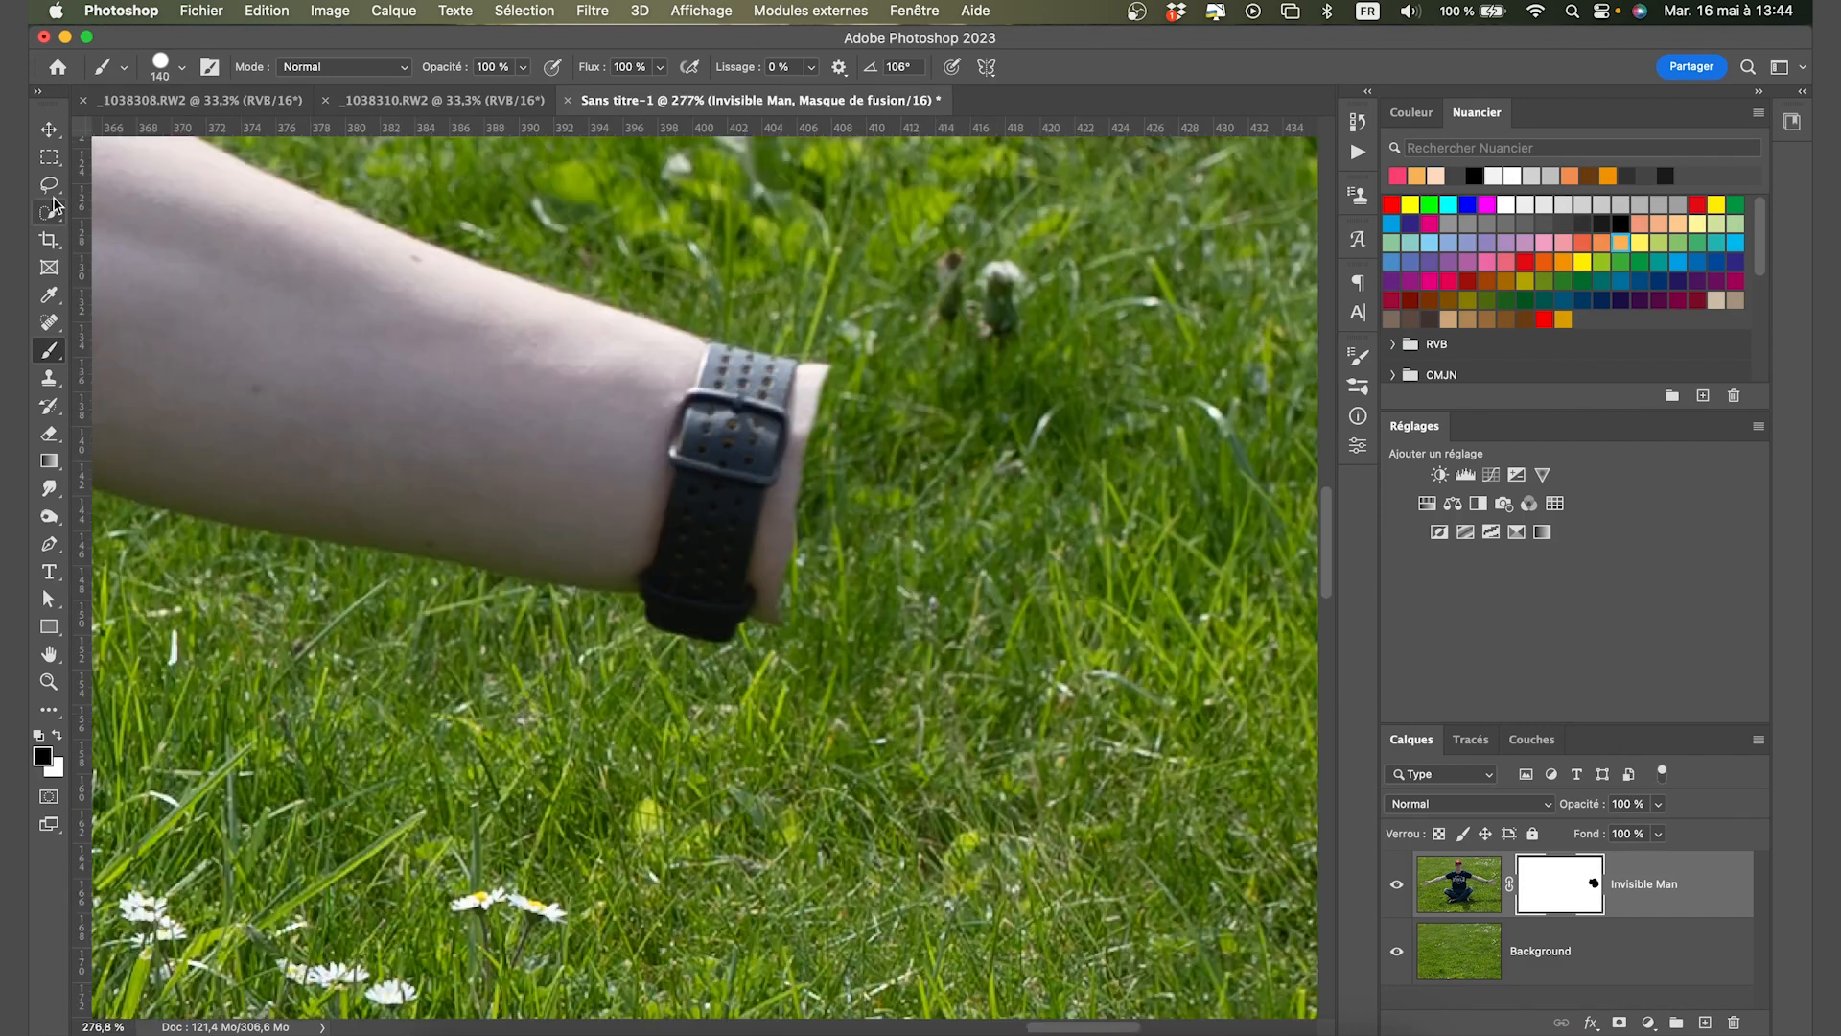
Lasso the remaining wrist skin on the hand side of the watch with a 1 px feather and mask it out.
left_click(51, 189)
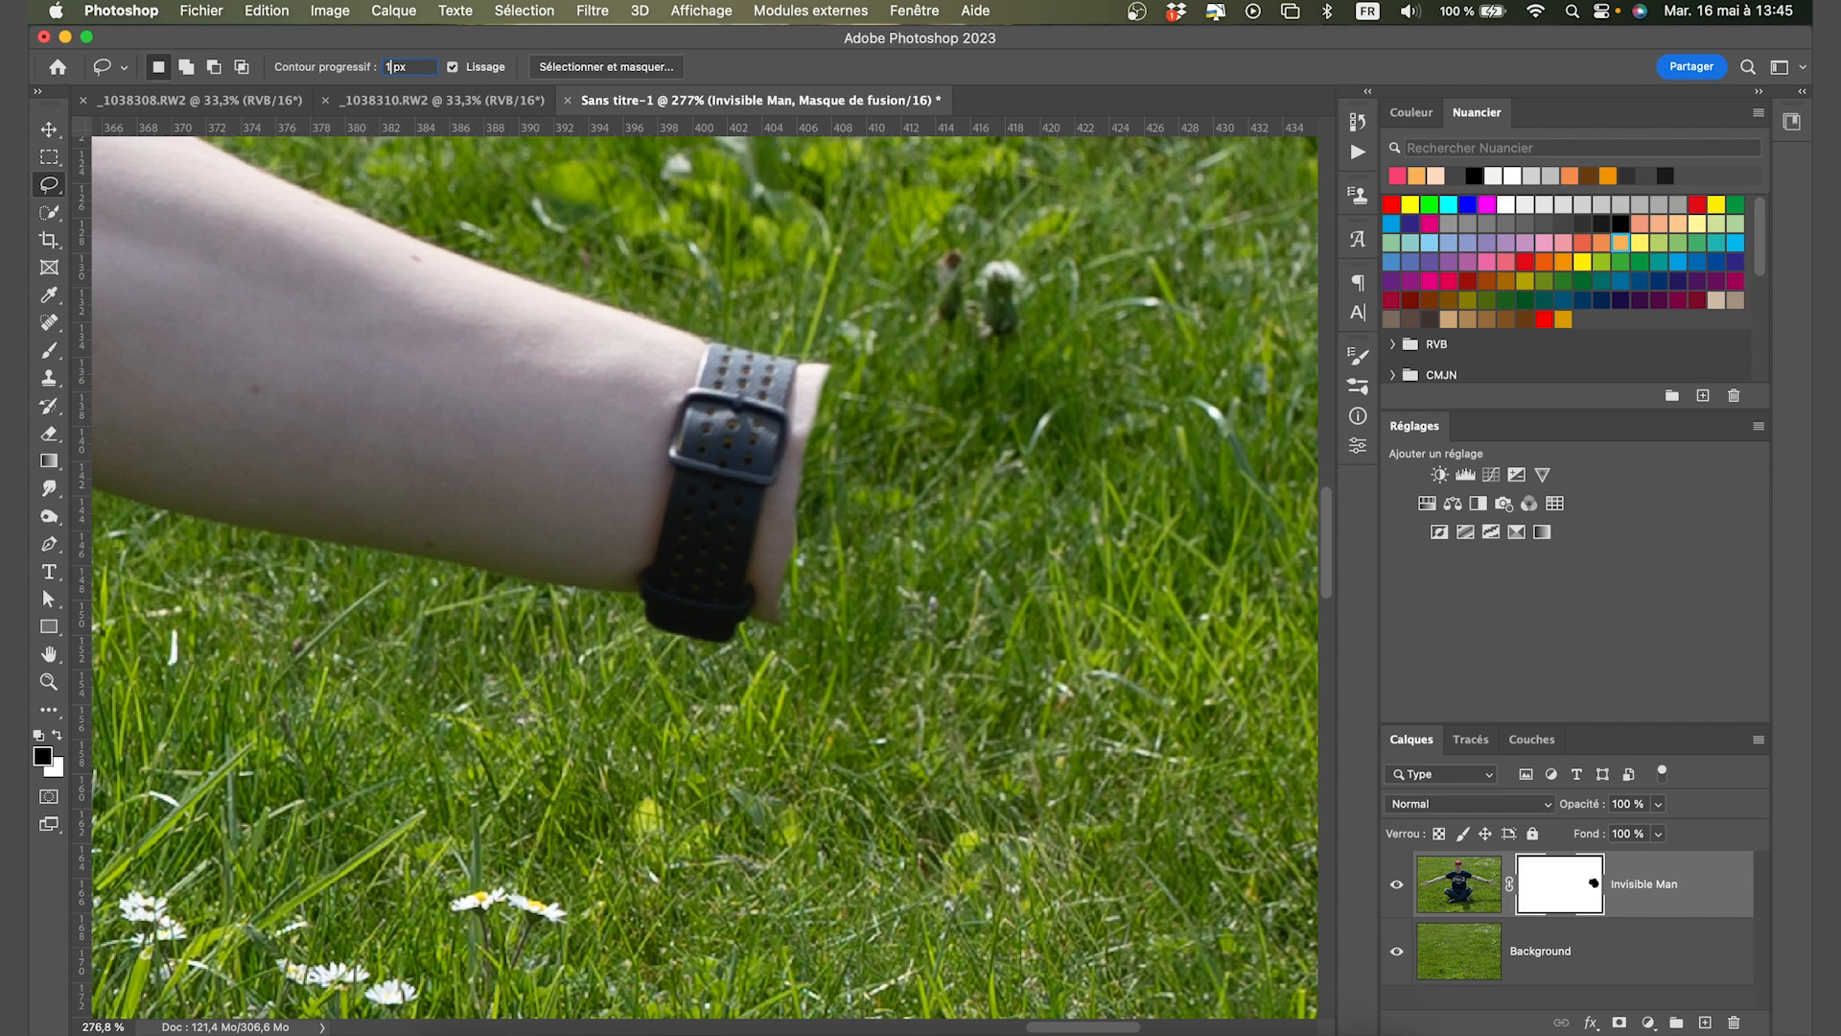
mouse_move(760, 531)
left_mouse_down()
mouse_move(750, 604)
mouse_move(892, 499)
mouse_move(906, 403)
mouse_move(801, 356)
left_mouse_up()
key("b")
key("ctrl+d")
key("l")
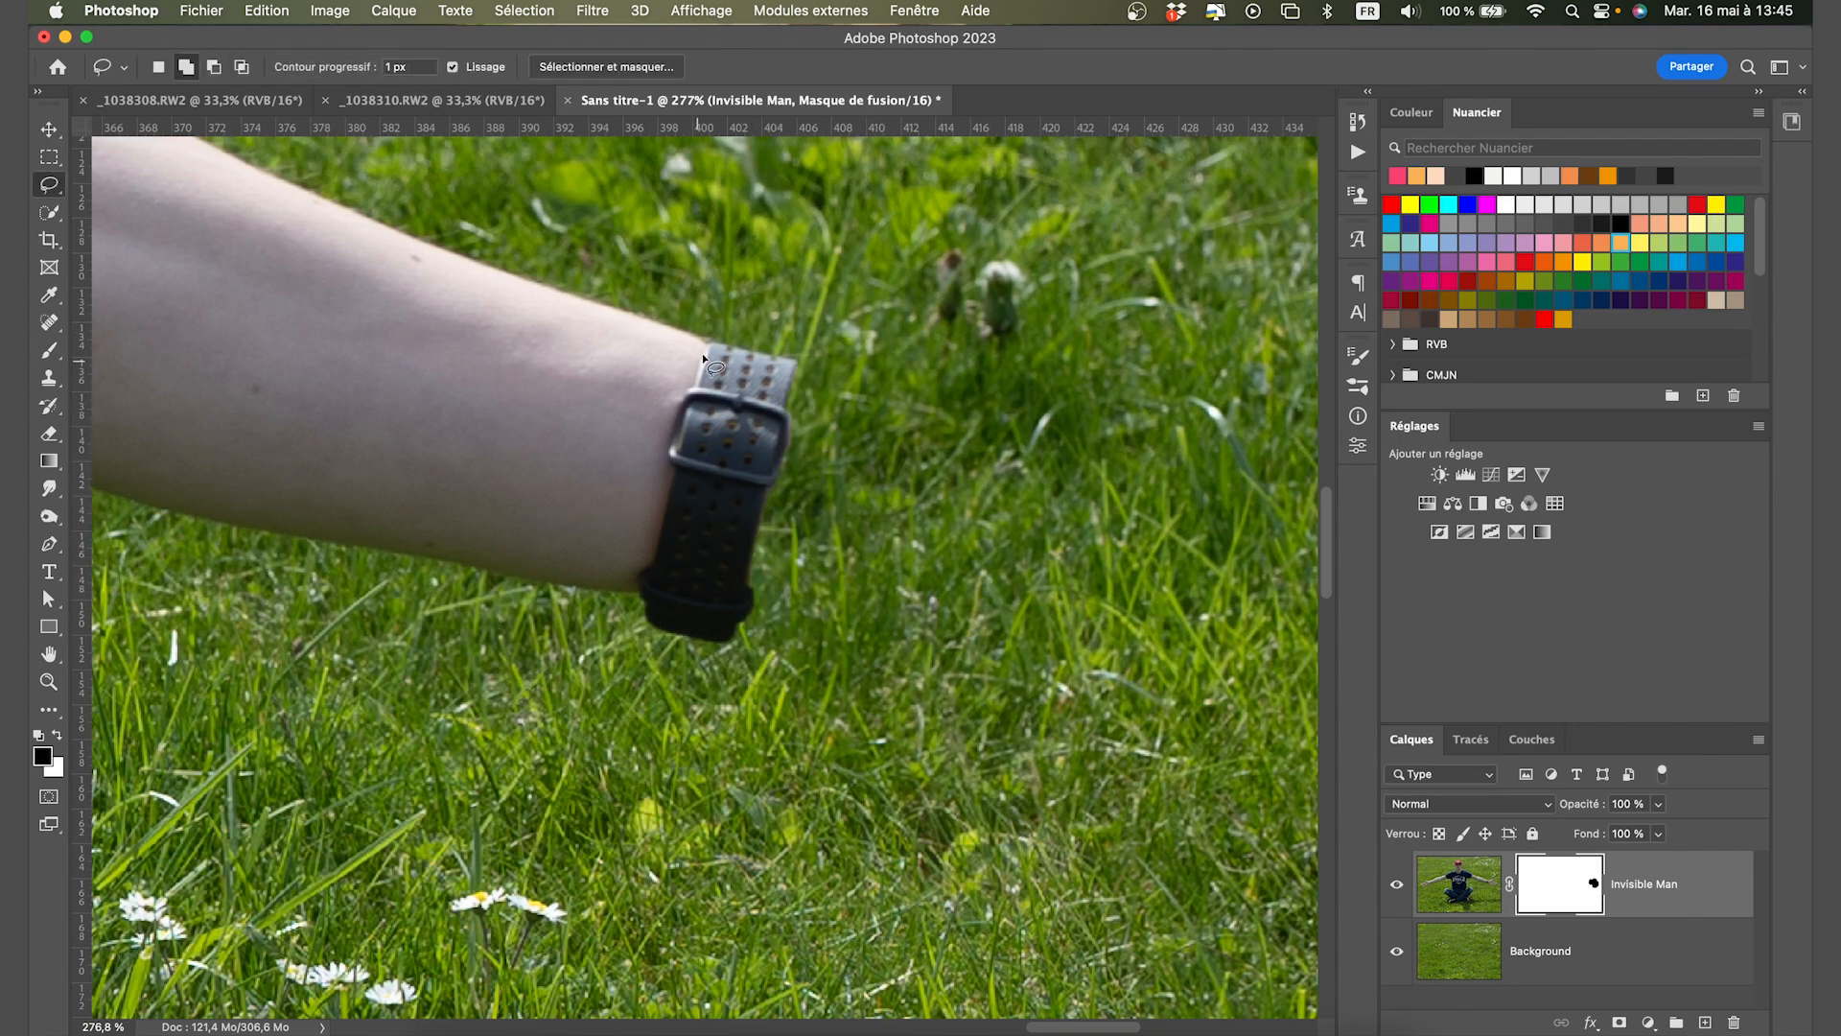
Lasso the skin along the forearm side of the watch strap and paint it out on the mask.
mouse_move(679, 408)
left_mouse_down()
mouse_move(641, 588)
mouse_move(708, 335)
left_mouse_up()
key("b")
mouse_move(662, 374)
left_mouse_down()
mouse_move(614, 571)
mouse_move(603, 403)
left_mouse_up()
key("super+d")
Paint out the rest of the watch arm on the mask, working from the forearm towards the sleeve.
left_click_drag(501, 533, 485, 344)
scroll(484, 344, "down", 5)
left_click_drag(312, 312, 311, 383)
scroll(384, 384, "left", 5)
left_click_drag(546, 499, 384, 364)
scroll(403, 365, "left", 5)
scroll(575, 288, "up", 4)
Lasso the upper arm along the sleeve opening on the watch side and paint it out on the mask.
key("l")
mouse_move(579, 272)
left_mouse_down()
mouse_move(729, 345)
mouse_move(581, 272)
left_mouse_up()
mouse_move(502, 401)
left_mouse_down()
mouse_move(414, 520)
mouse_move(575, 422)
left_mouse_up()
key("b")
mouse_move(671, 566)
left_mouse_down()
mouse_move(575, 384)
mouse_move(767, 355)
left_mouse_up()
key("super+d")
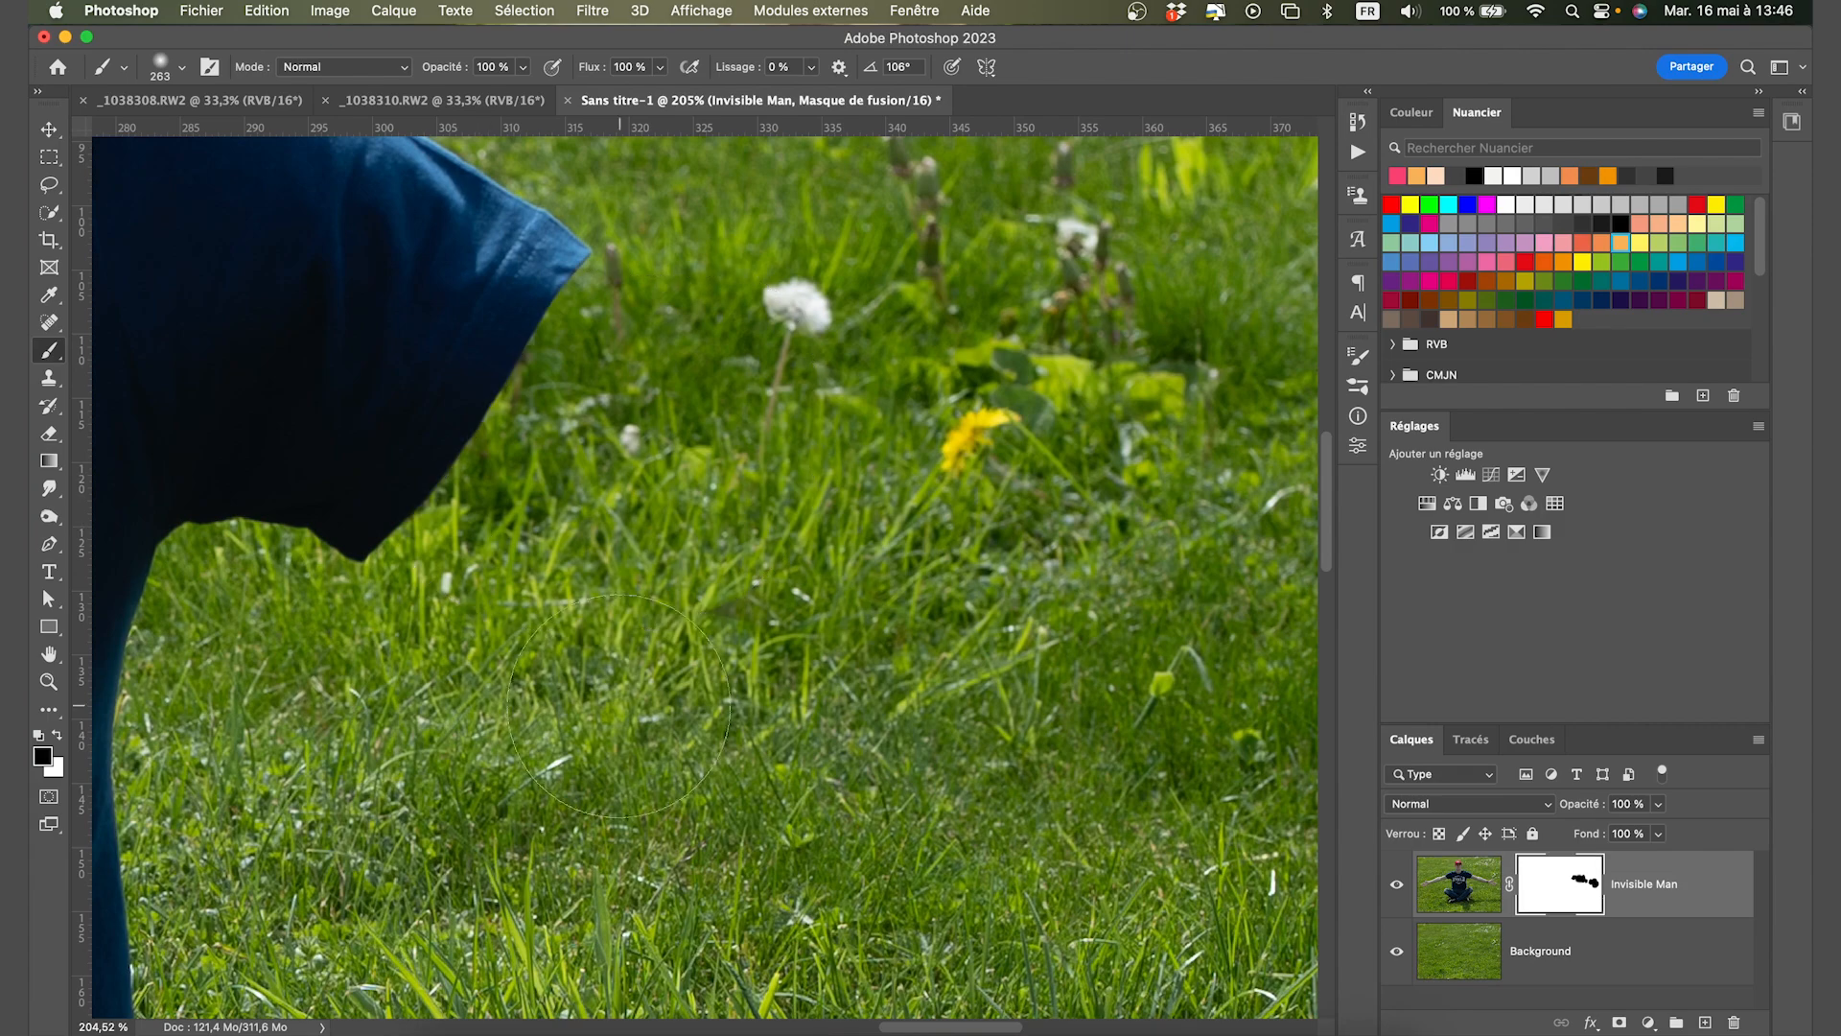
Lasso the other upper arm along its sleeve edge and paint it out on the mask.
scroll(692, 625, "down", 5)
scroll(692, 625, "left", 5)
scroll(604, 531, "up", 8)
key("l")
mouse_move(438, 190)
left_mouse_down()
mouse_move(536, 300)
mouse_move(487, 240)
left_mouse_up()
key("super+d")
left_click_drag(669, 489, 438, 190)
scroll(614, 492, "down", 4)
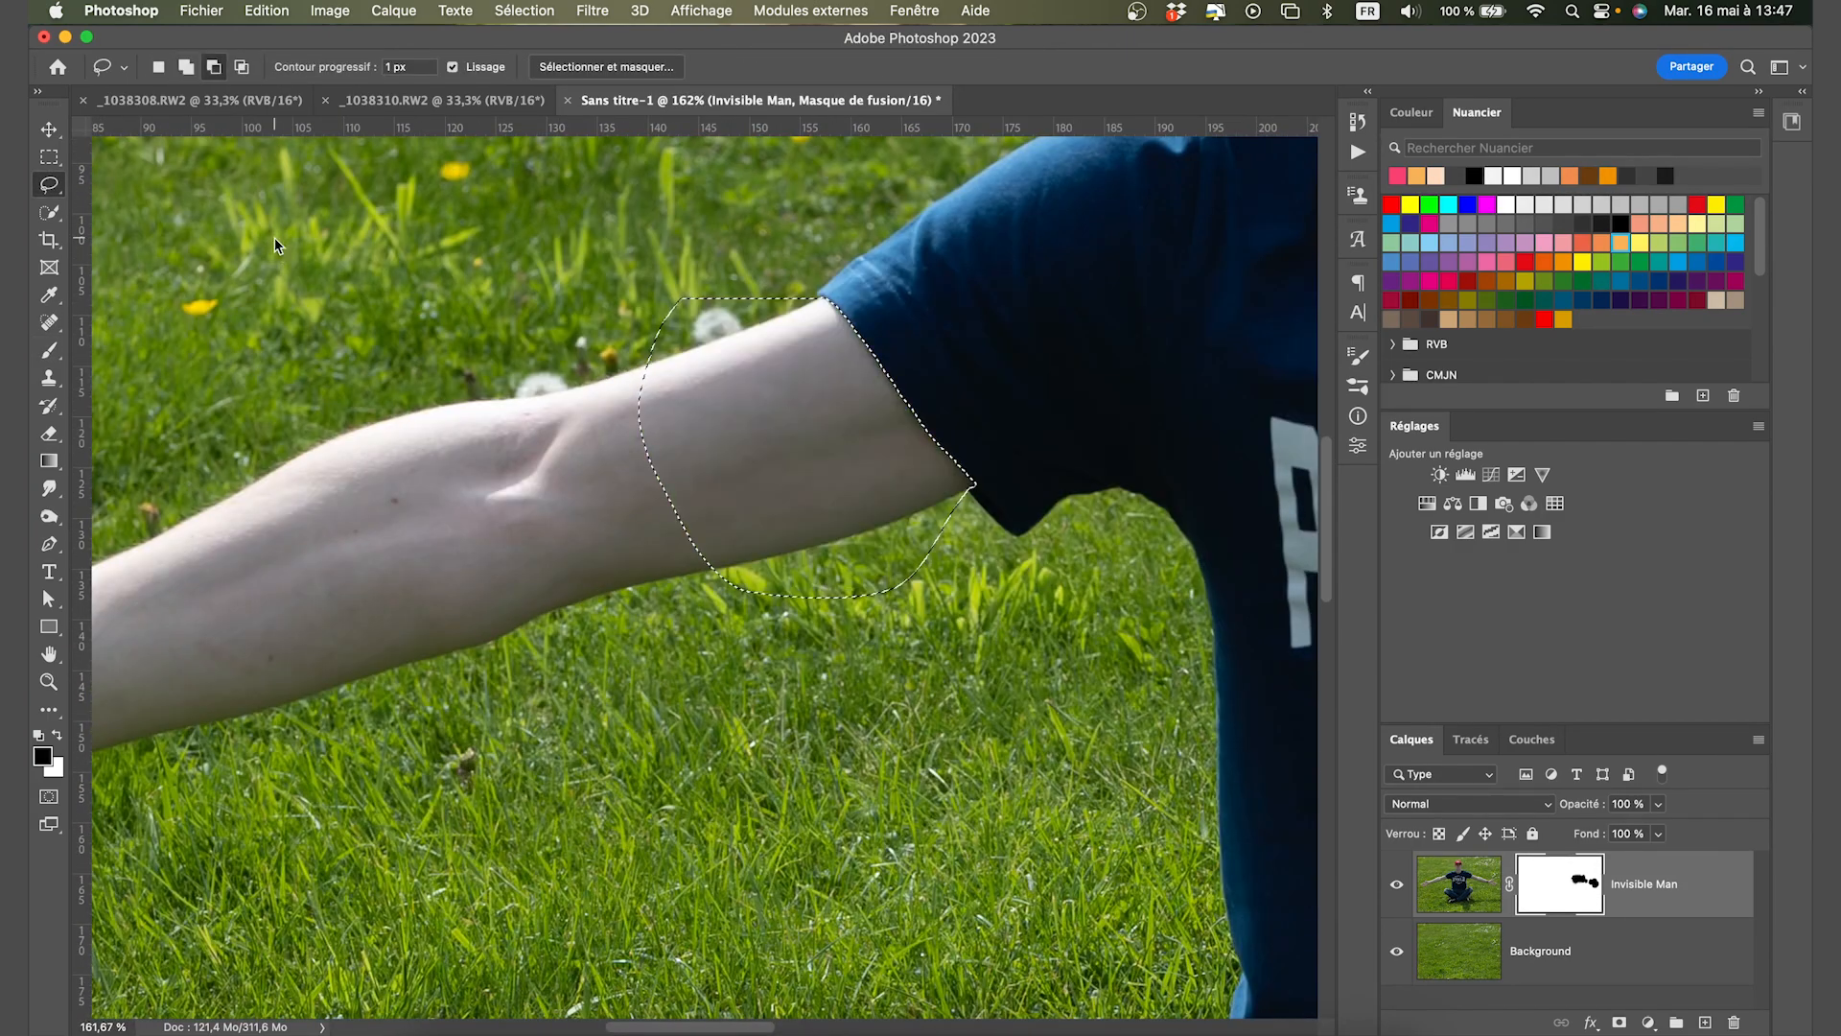
key("b")
left_click_drag(921, 402, 748, 460)
key("super+d")
Paint out the remaining forearm and hand of the arm without the watch on the mask.
scroll(768, 460, "down", 4)
left_click_drag(364, 642, 844, 508)
Lasso the face, ears and hair, following the lower edge of the red cap closely.
scroll(848, 535, "right", 7)
scroll(848, 536, "up", 5)
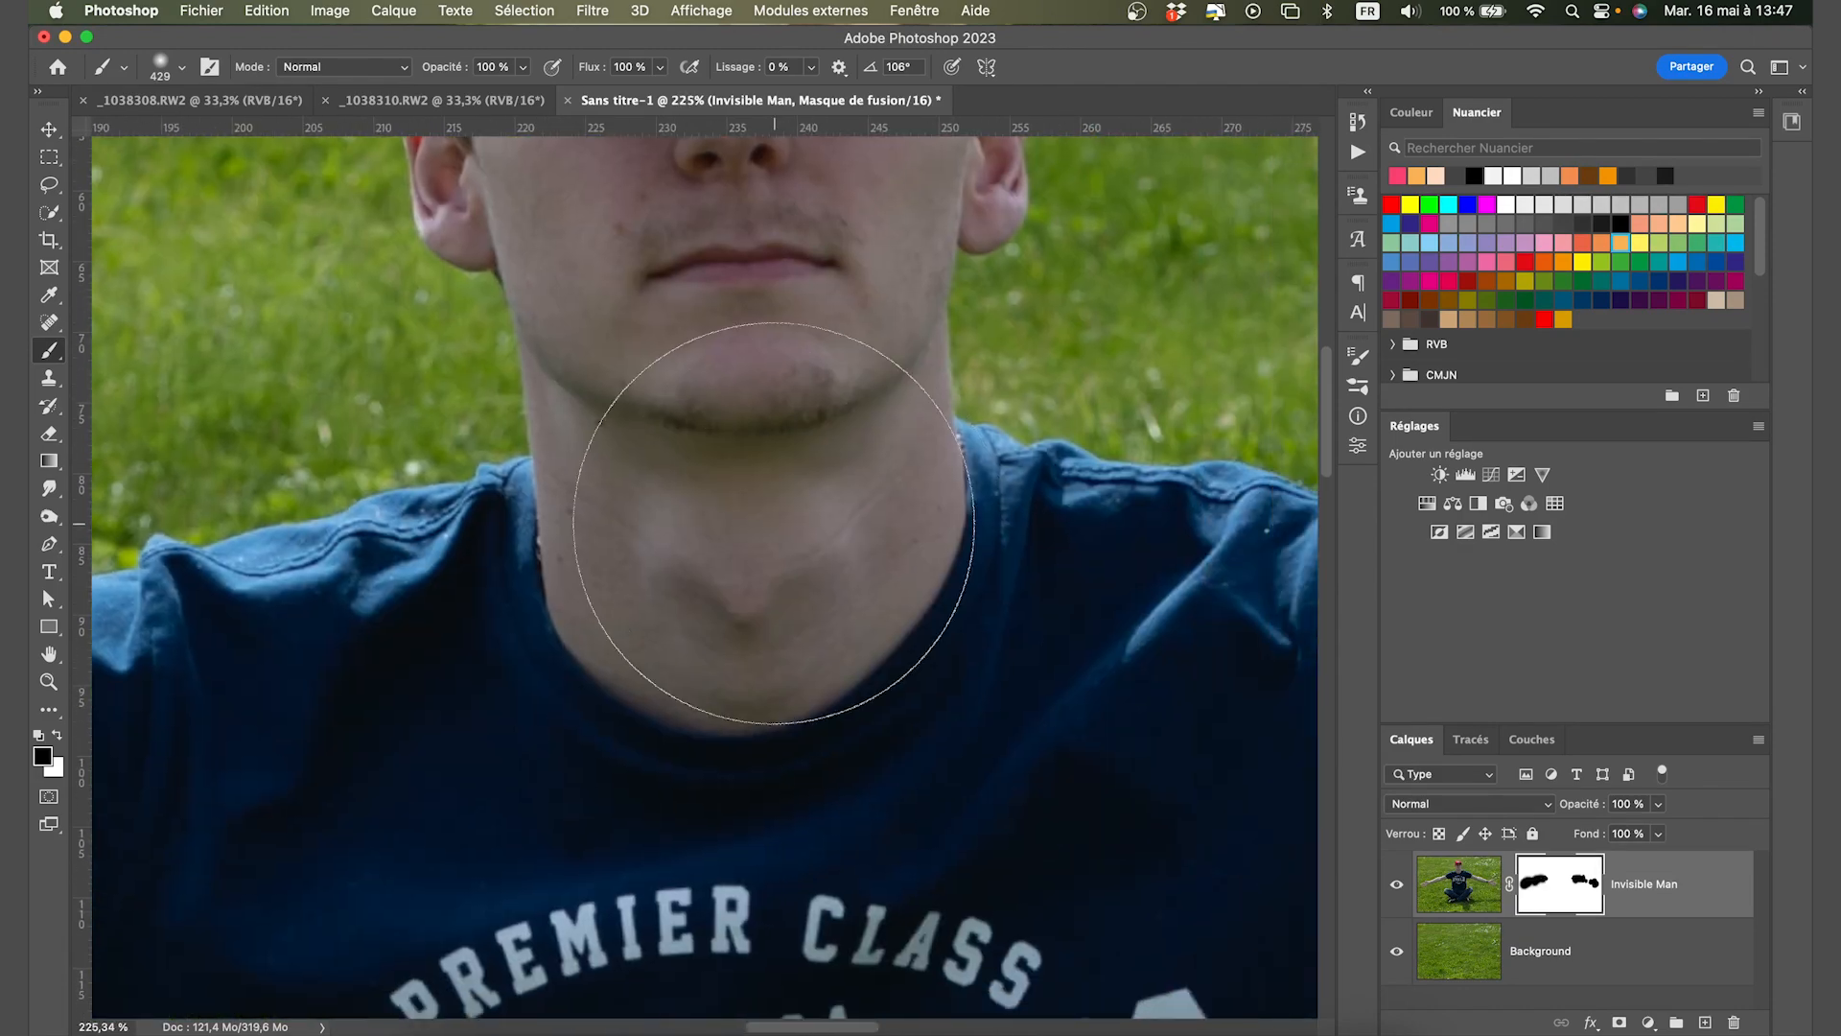
scroll(780, 535, "up", 5)
key("l")
mouse_move(312, 439)
left_mouse_down()
mouse_move(454, 767)
mouse_move(863, 484)
left_mouse_up()
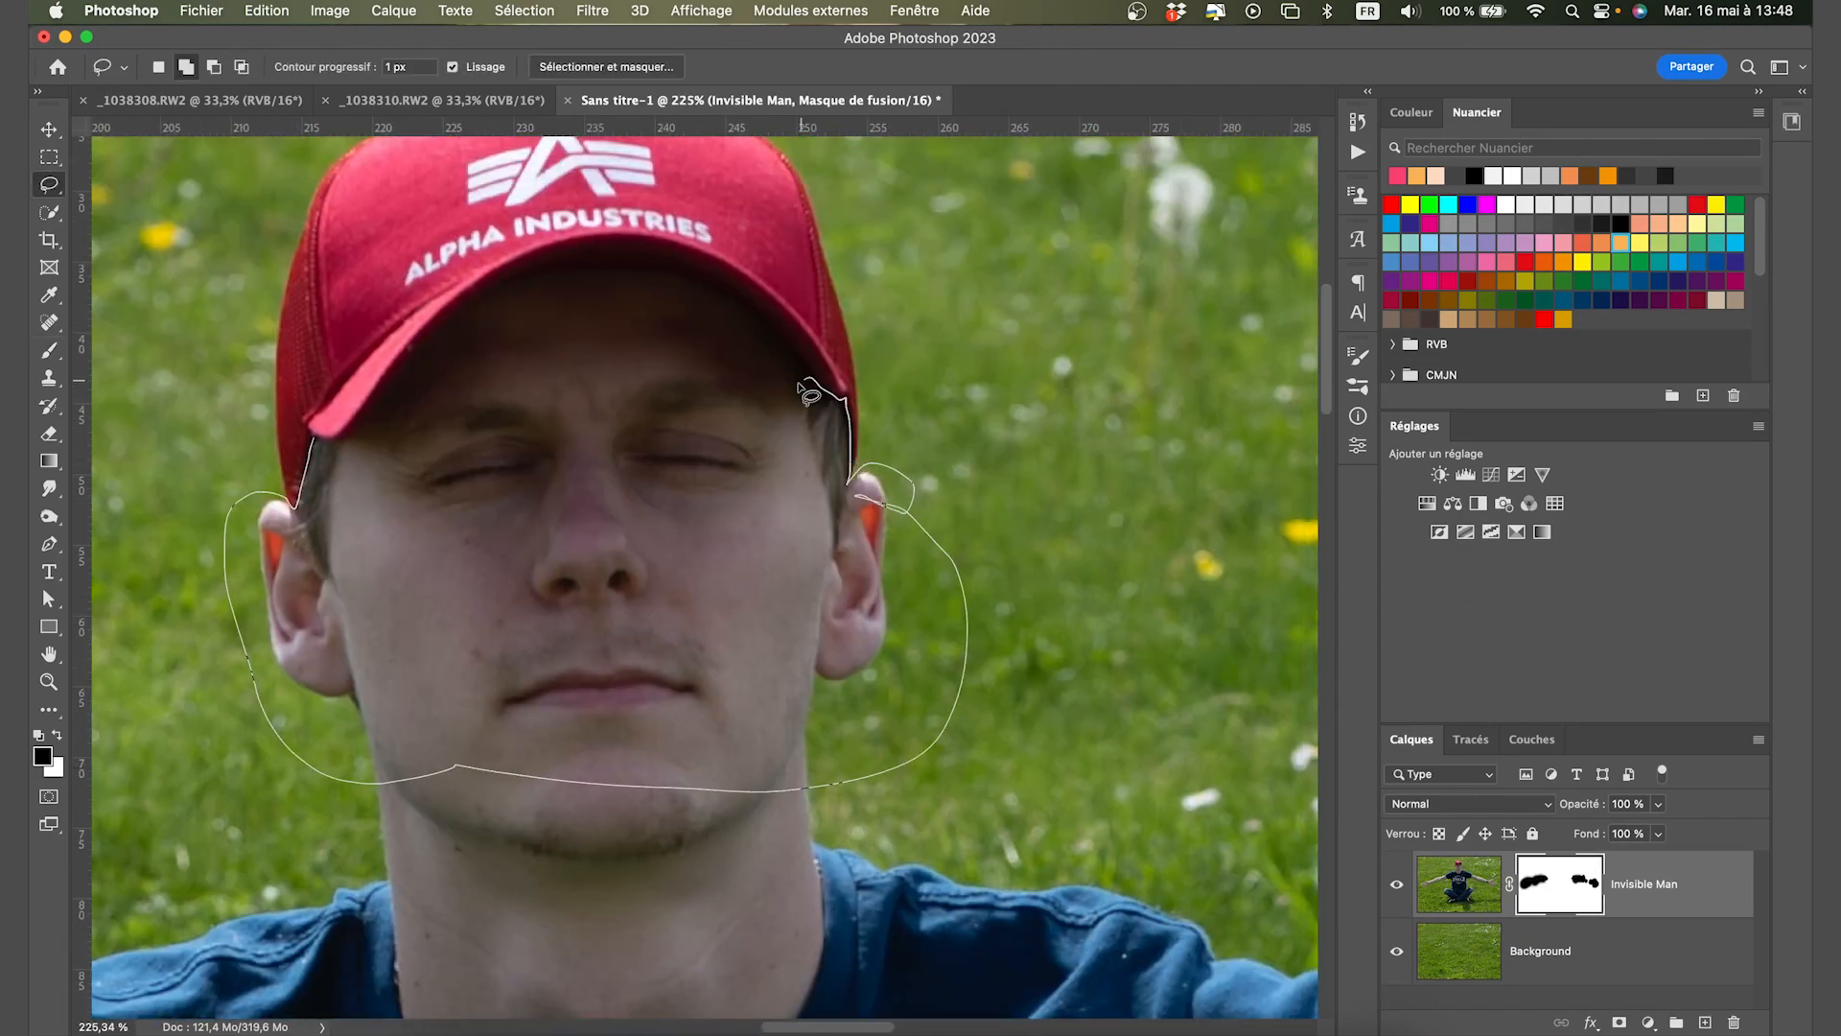
left_click_drag(798, 384, 326, 451)
scroll(331, 480, "up", 3)
left_click_drag(328, 537, 553, 546)
mouse_move(472, 417)
left_mouse_down()
mouse_move(579, 370)
mouse_move(710, 556)
left_mouse_up()
mouse_move(643, 367)
left_mouse_down()
mouse_move(761, 413)
mouse_move(537, 528)
left_mouse_up()
Add the neck to the selection along the shirt collar, and mask out the selected face and neck.
scroll(508, 537, "down", 5)
mouse_move(402, 581)
left_mouse_down()
mouse_move(418, 668)
mouse_move(591, 619)
left_mouse_up()
mouse_move(401, 641)
left_mouse_down()
mouse_move(561, 614)
mouse_move(407, 577)
left_mouse_up()
scroll(614, 595, "down", 2)
mouse_move(846, 519)
left_mouse_down()
mouse_move(853, 676)
mouse_move(725, 523)
left_mouse_up()
mouse_move(434, 757)
left_mouse_down()
mouse_move(444, 789)
mouse_move(635, 742)
mouse_move(732, 870)
mouse_move(835, 768)
mouse_move(589, 587)
left_mouse_up()
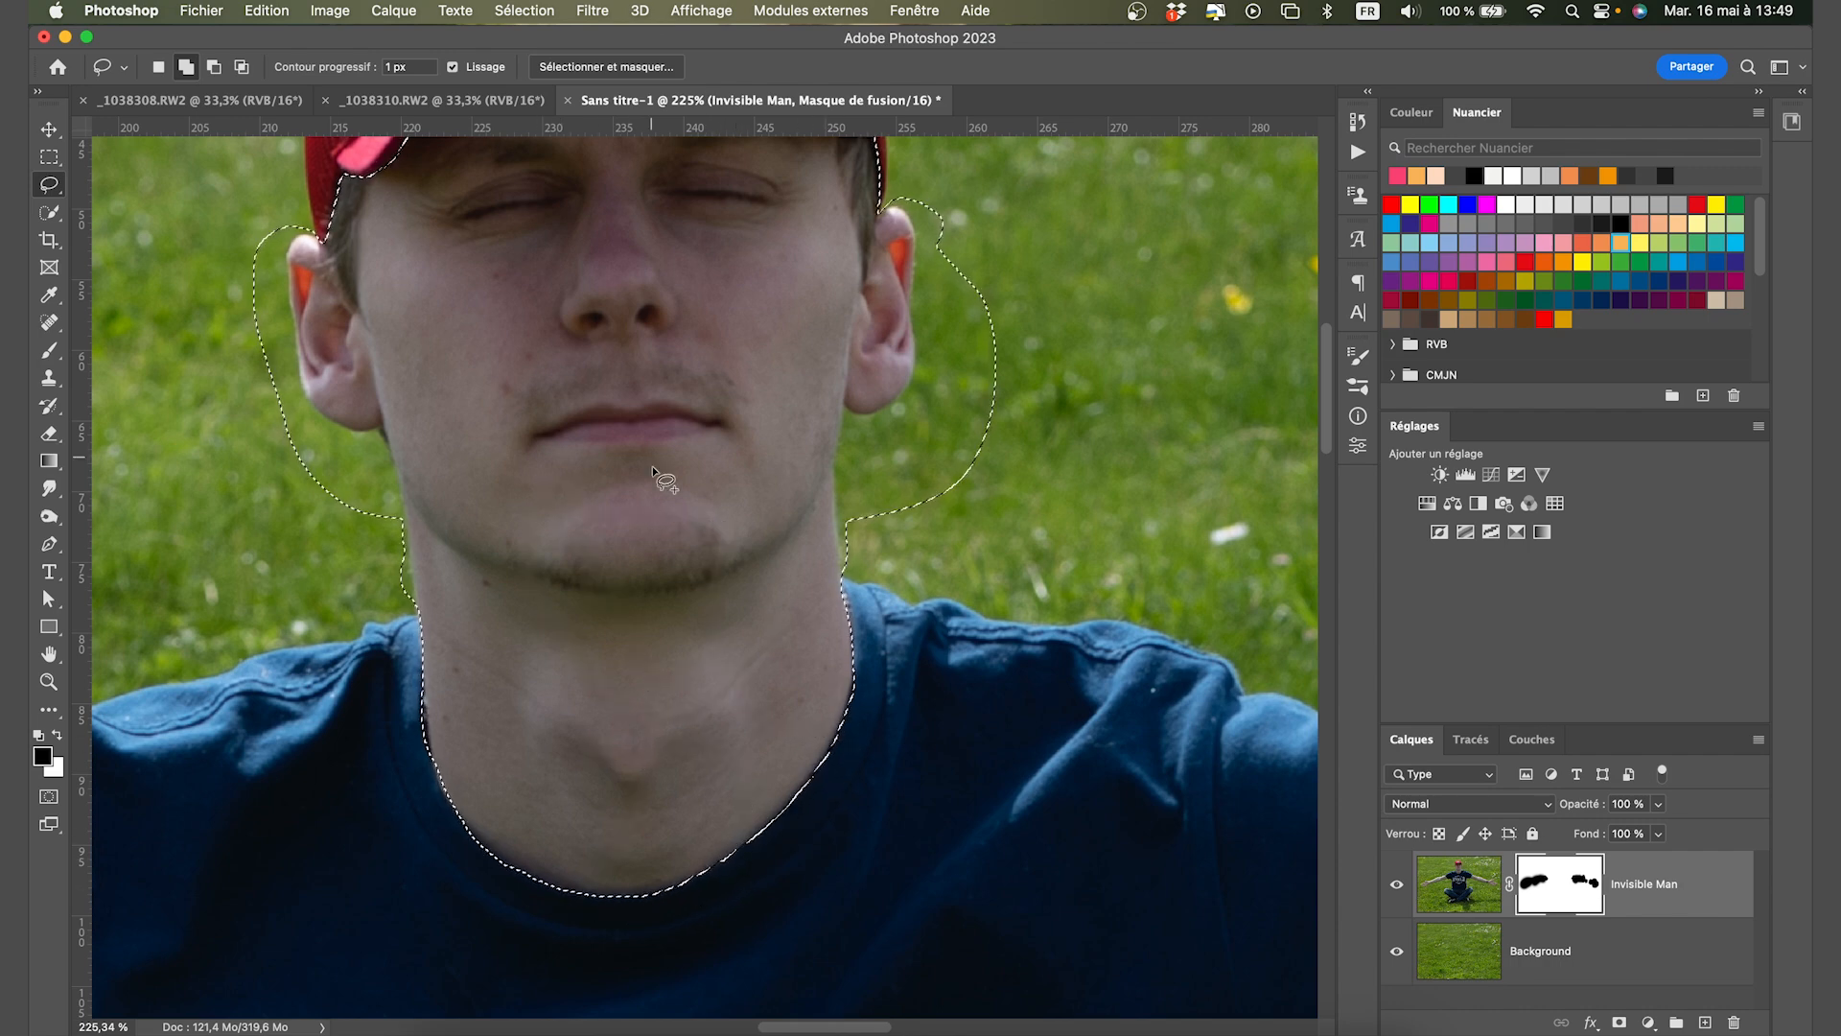
left_click_drag(650, 464, 661, 479)
scroll(685, 825, "down", 4)
key("b")
key("alt+BackSpace")
key("super+d")
Clean up the leftover traces around the cap and collar on the mask with the brush and a small lasso selection.
left_click_drag(461, 561, 414, 559)
scroll(413, 513, "up", 5)
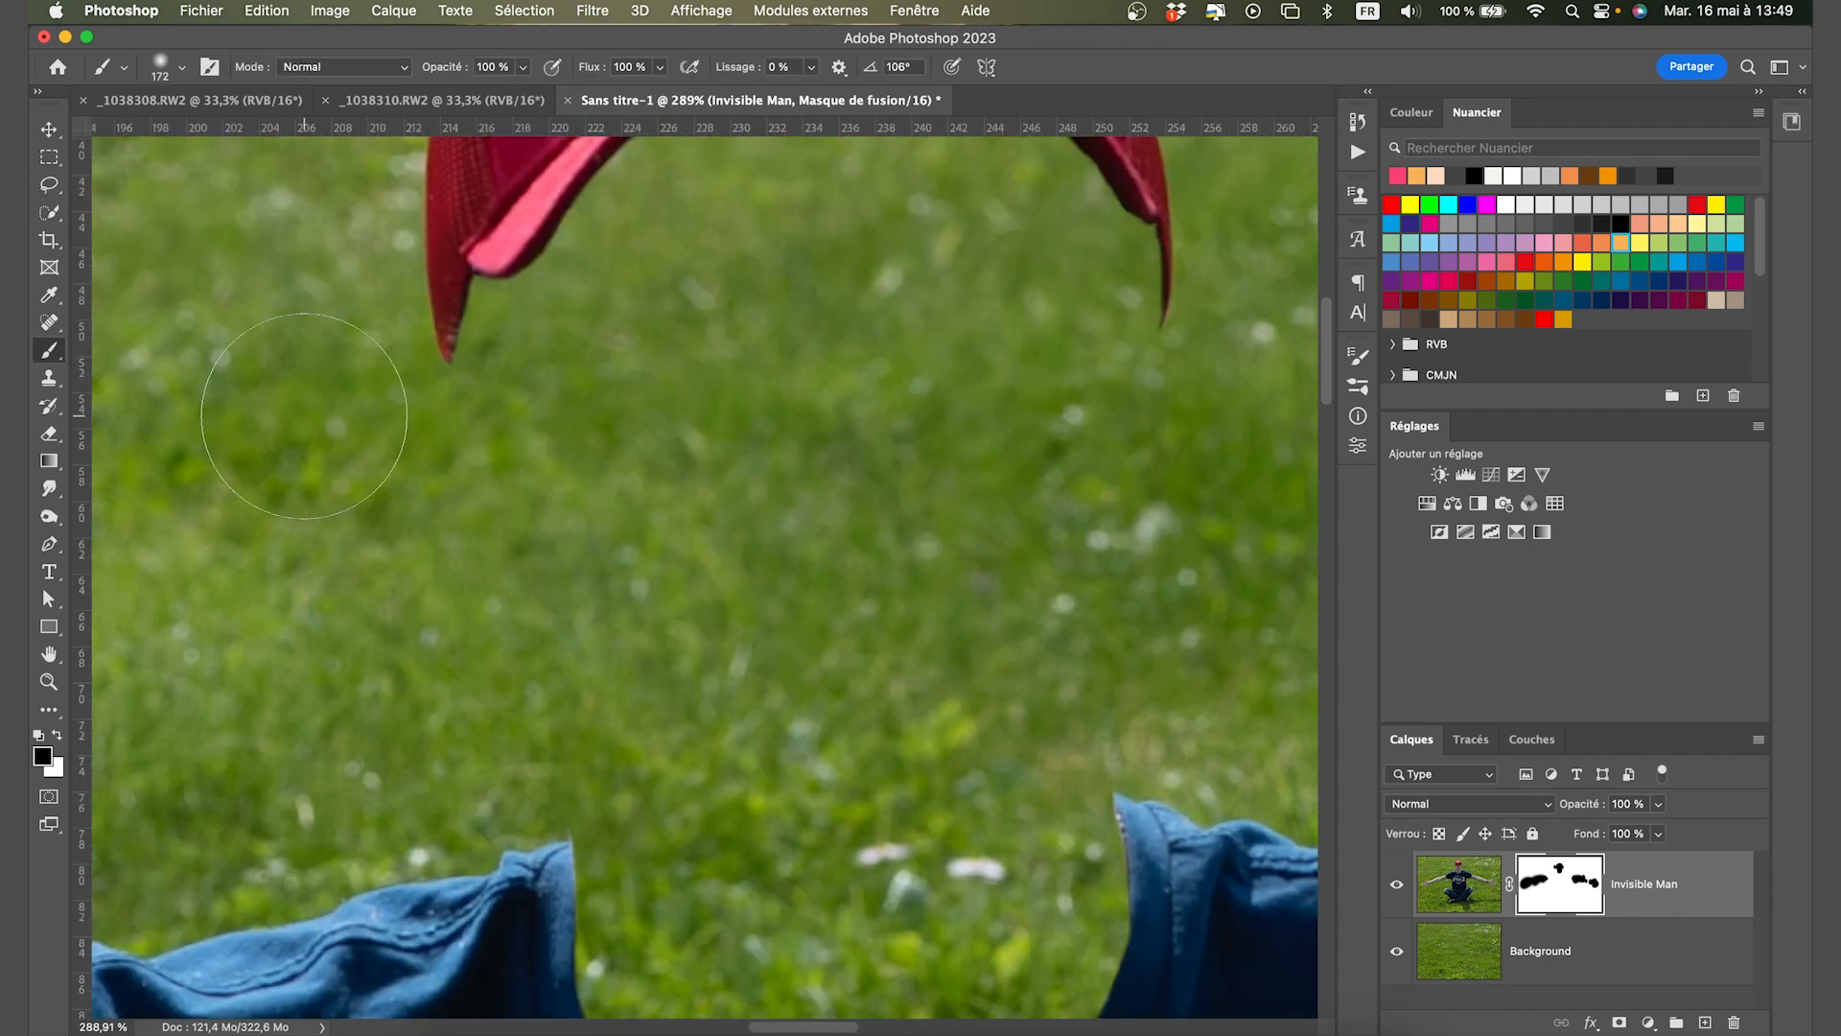
scroll(672, 537, "down", 5)
scroll(825, 606, "up", 5)
left_click_drag(785, 595, 673, 610)
left_click_drag(624, 834, 508, 321)
scroll(671, 383, "right", 5)
key("l")
mouse_move(1097, 270)
left_mouse_down()
mouse_move(1112, 338)
mouse_move(999, 324)
left_mouse_up()
key("alt+BackSpace")
key("super+d")
scroll(867, 462, "down", 10)
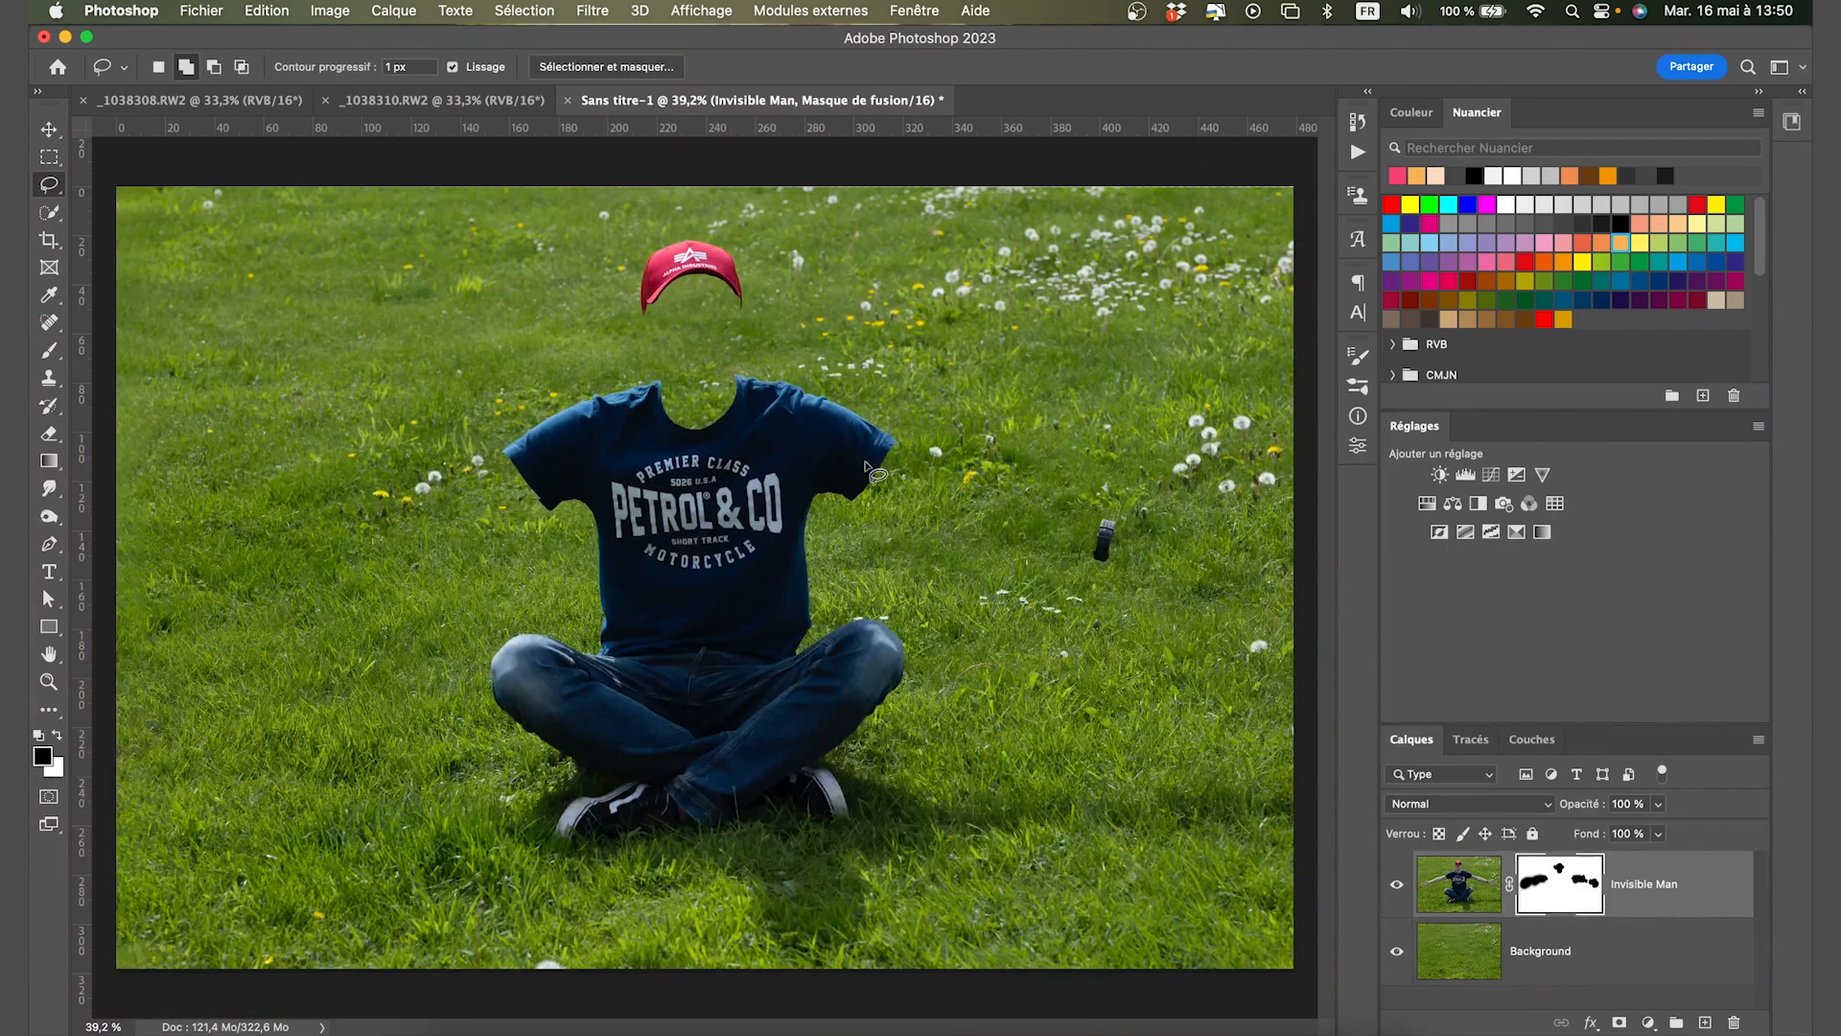
Lasso the visible ankle between the shoe and the trouser hem and paint it out on the mask.
scroll(690, 872, "up", 10)
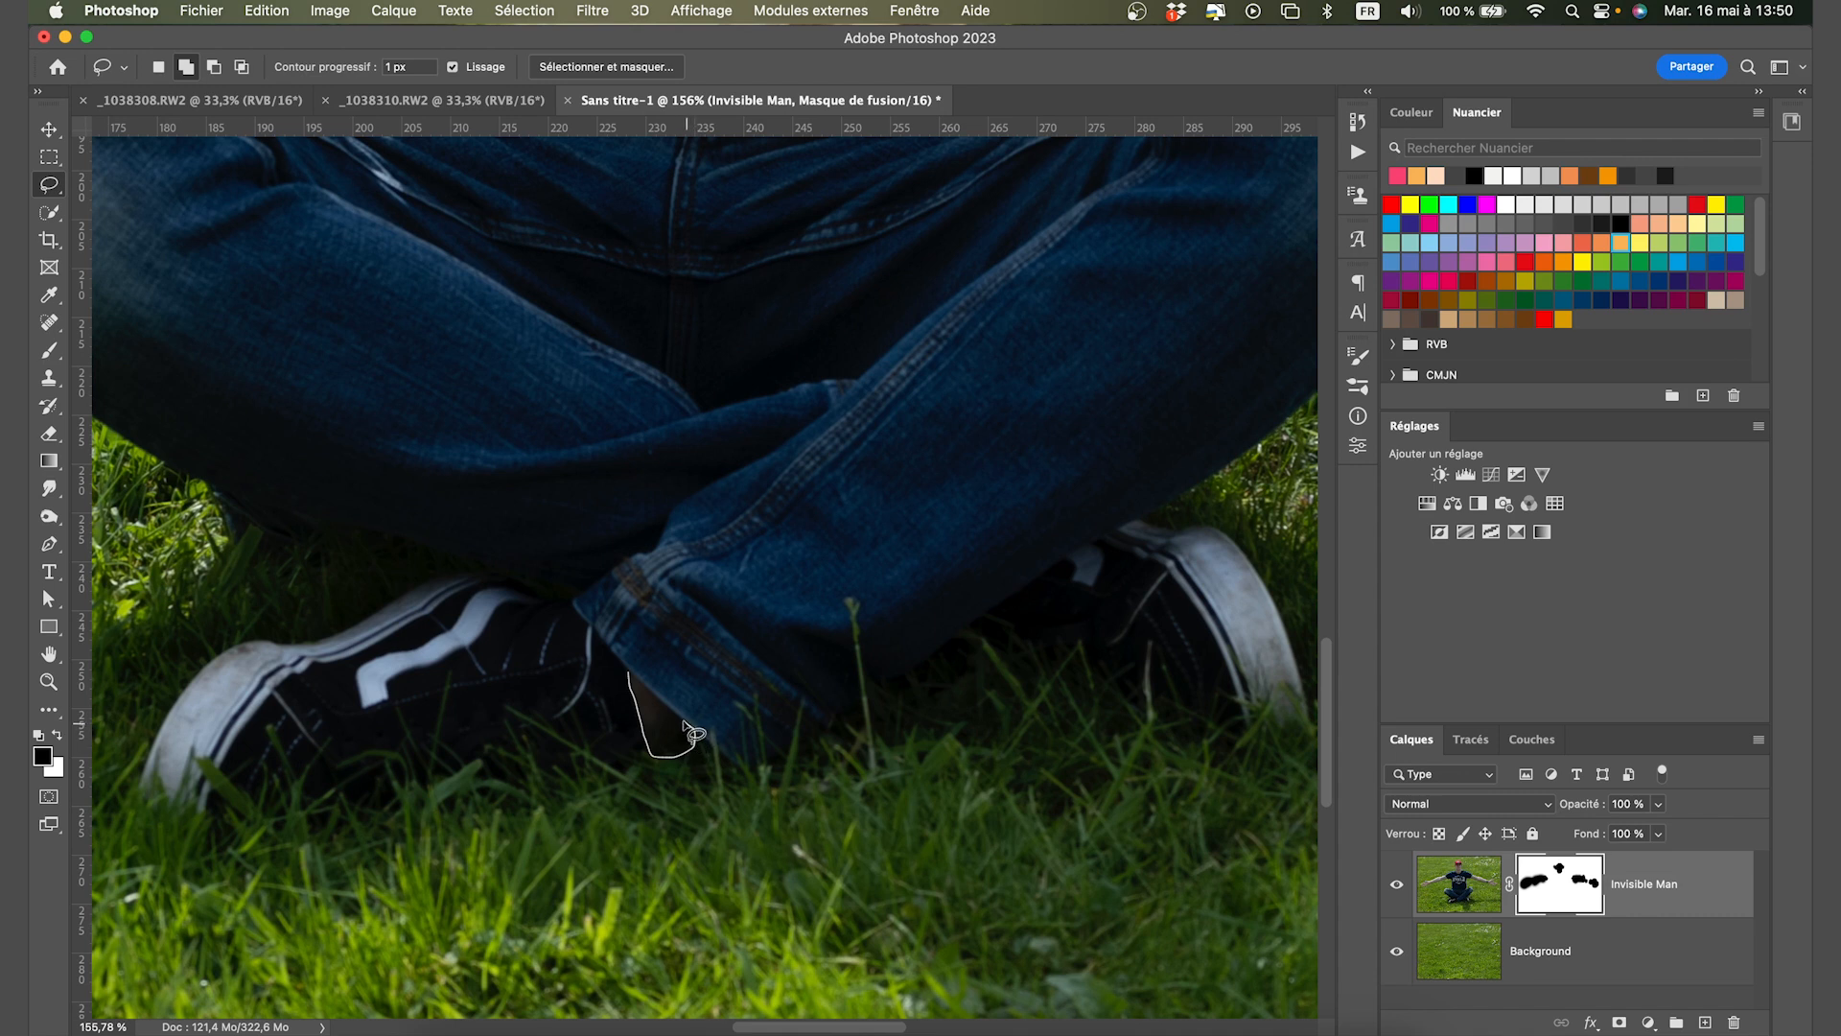
left_click_drag(644, 687, 631, 676)
key("b")
mouse_move(697, 744)
left_mouse_down()
mouse_move(801, 753)
mouse_move(783, 754)
left_mouse_up()
mouse_move(679, 767)
left_mouse_down()
mouse_move(669, 709)
mouse_move(673, 764)
left_mouse_up()
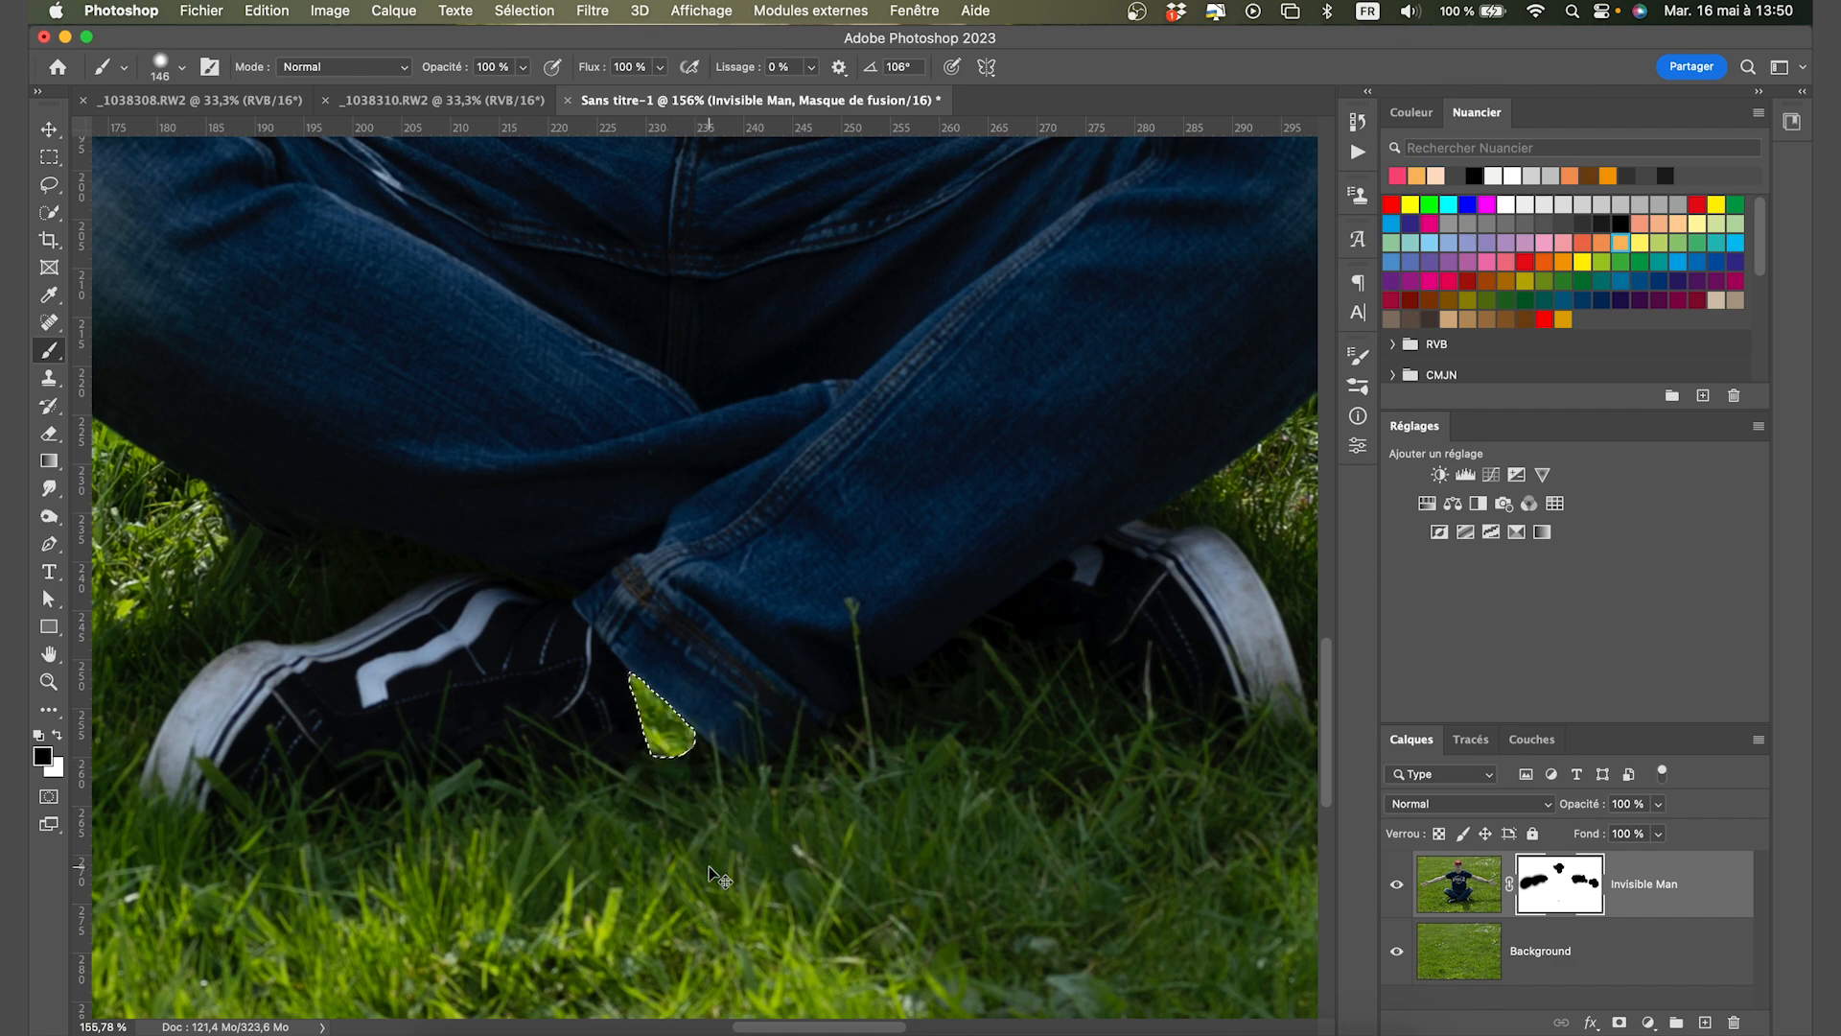
Add a Curves adjustment clipped to the Background layer and darken it with a point at input 85, output 44.
left_click(1575, 964)
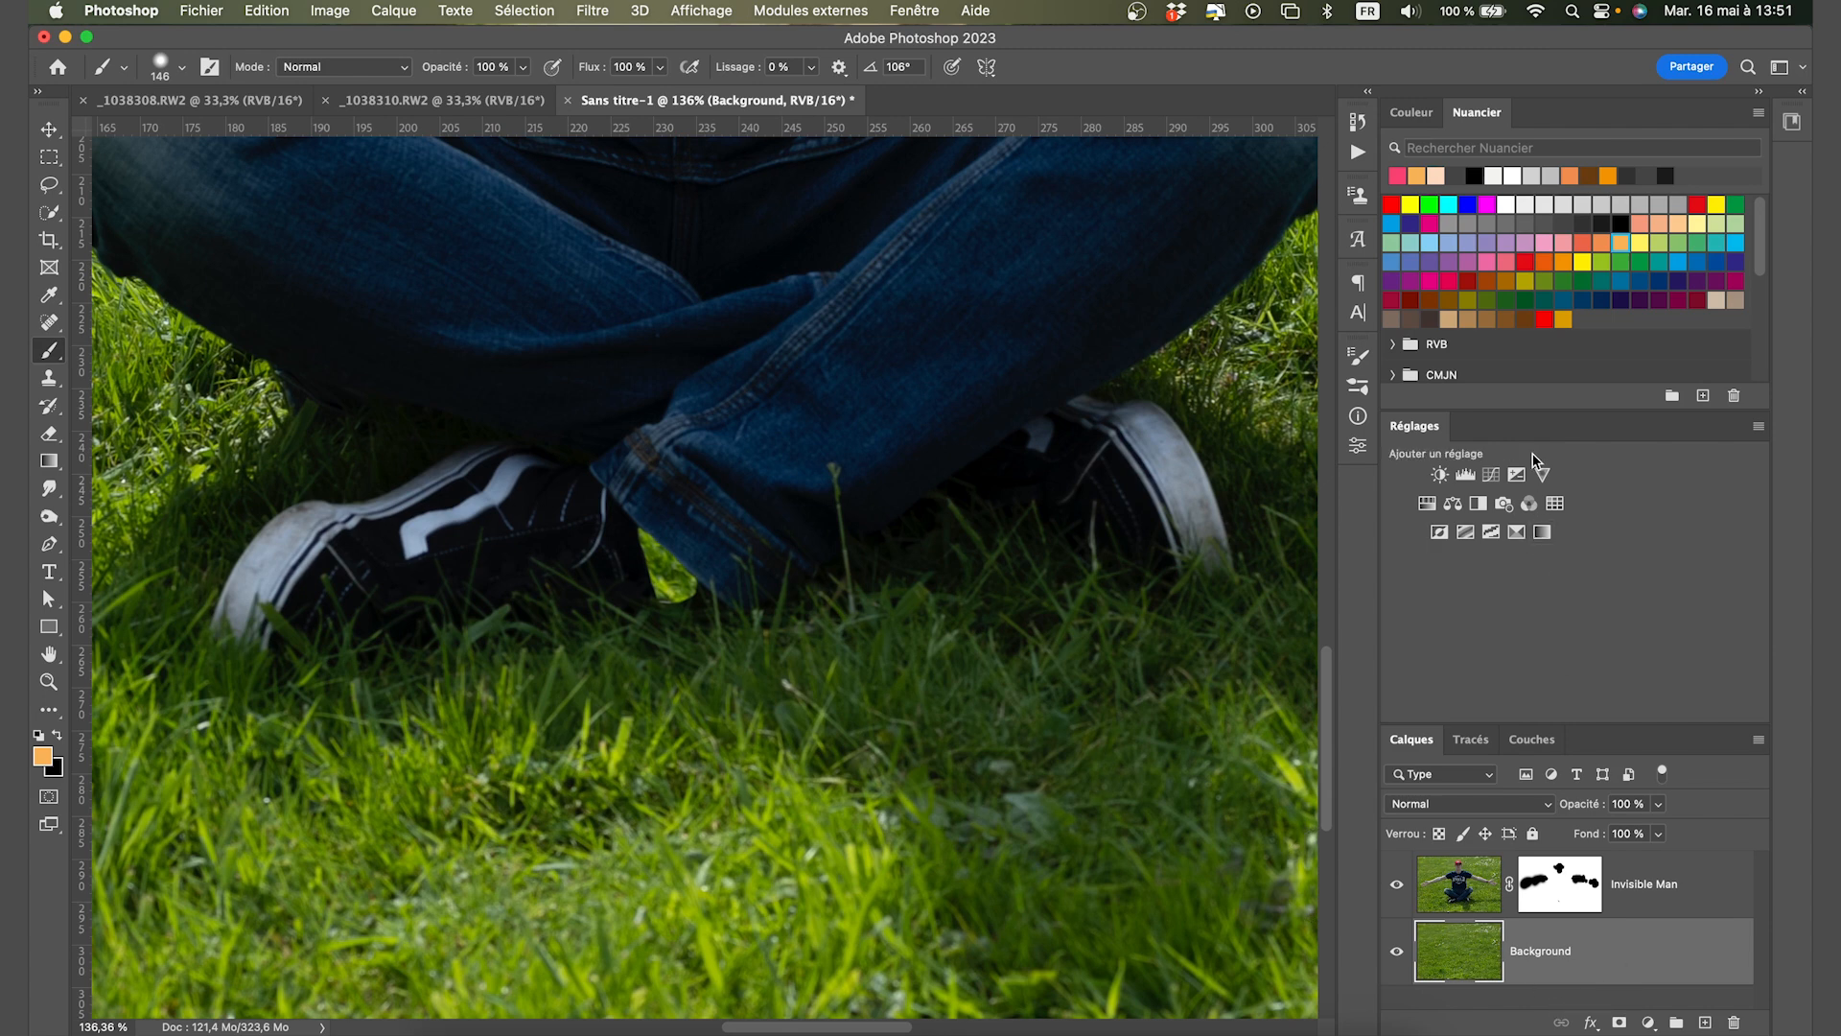
left_click(1491, 474)
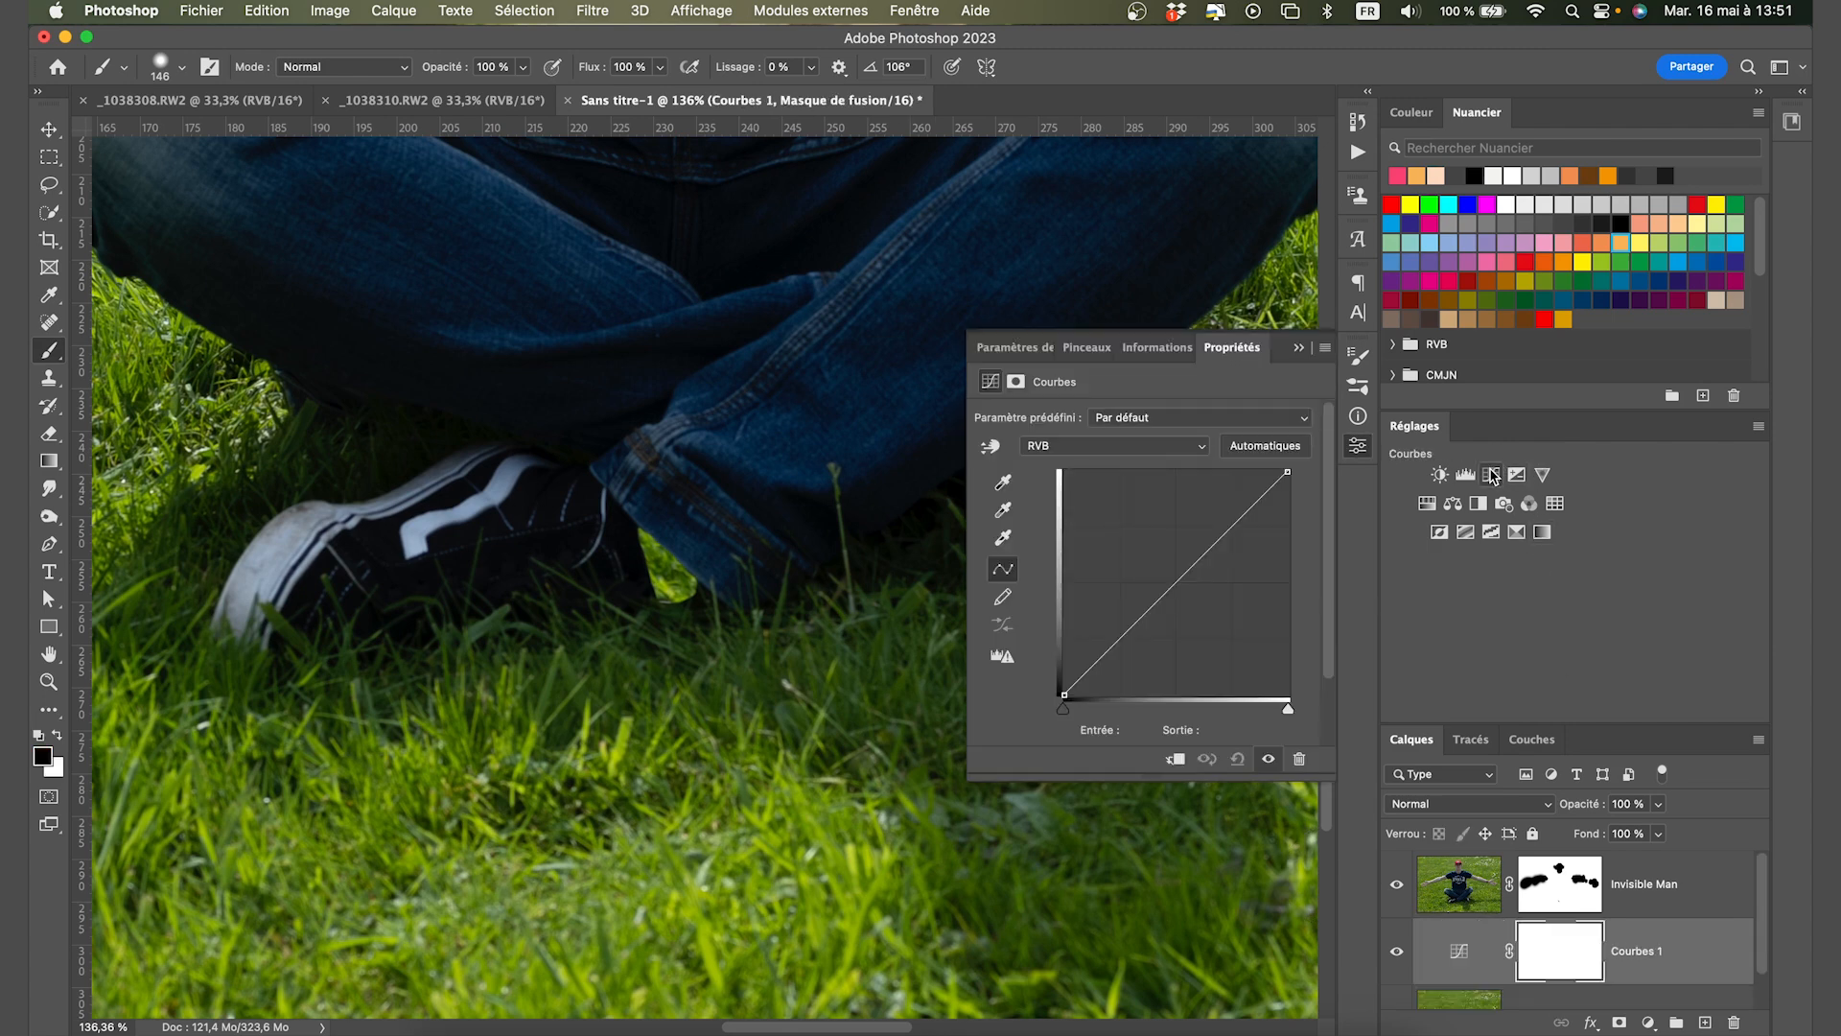
left_click_drag(1176, 592, 1139, 656)
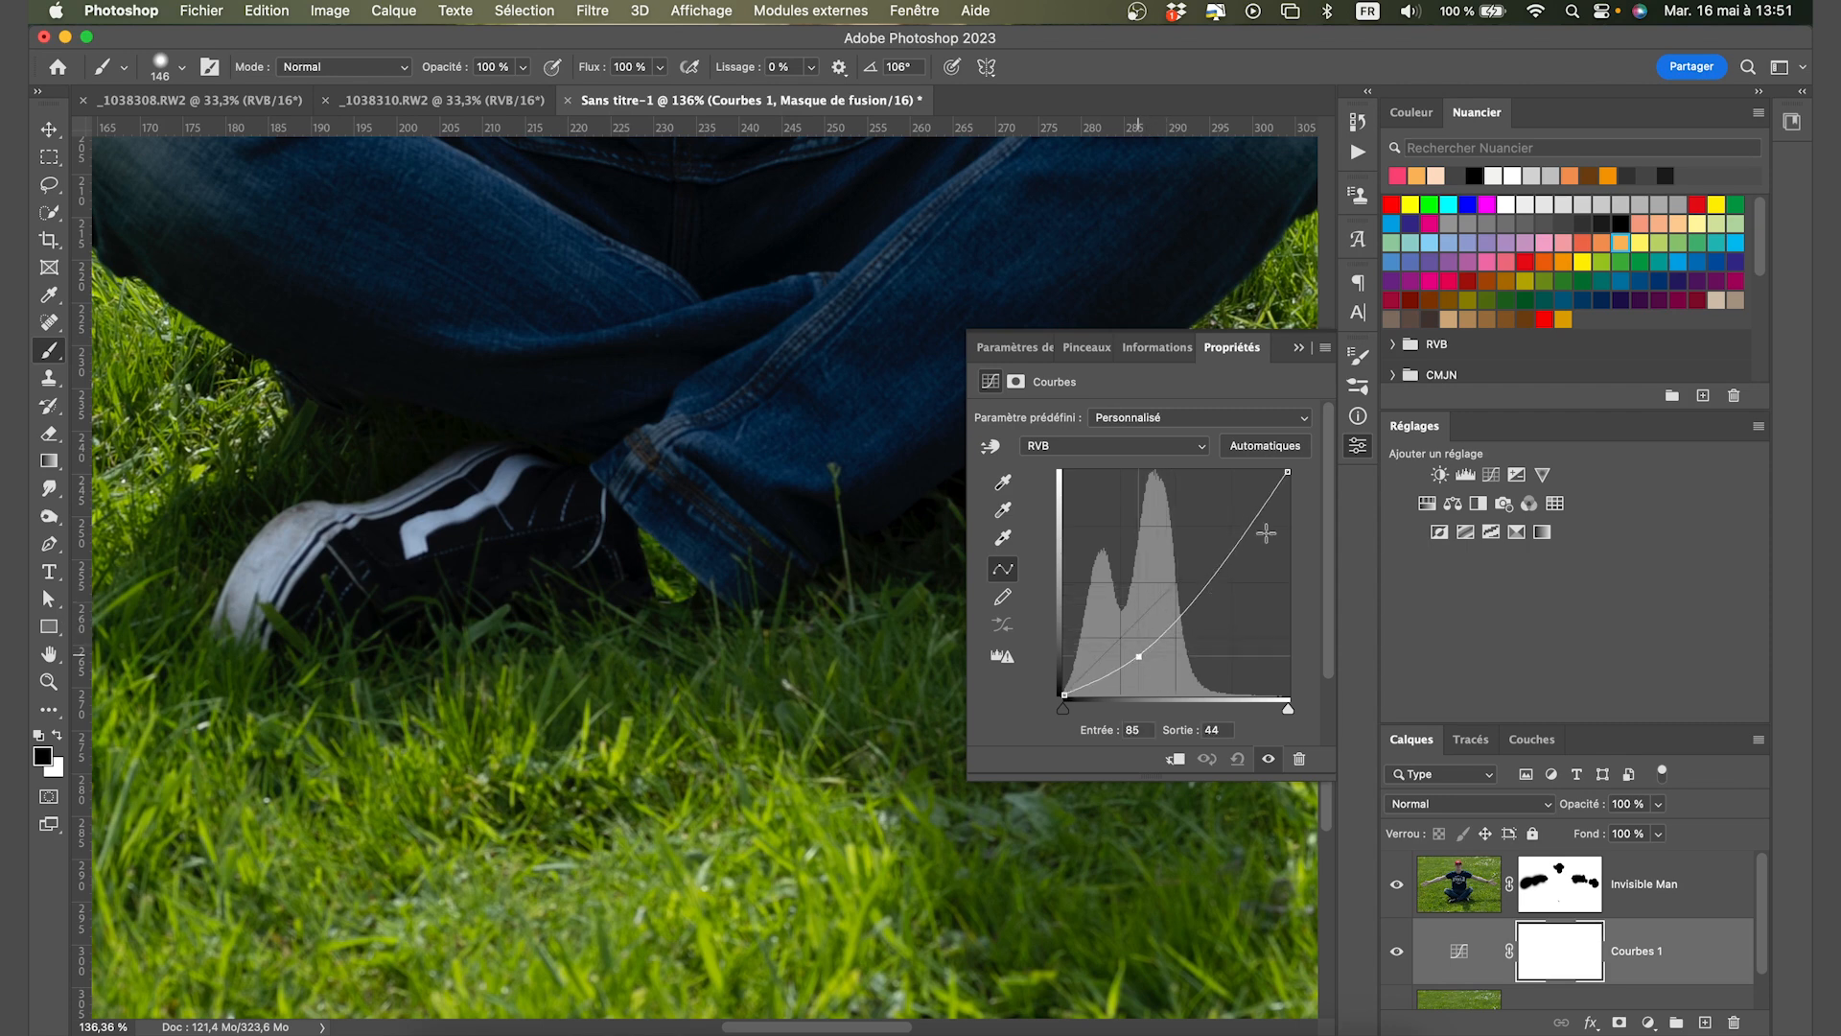
Invert the Curves mask to black and paint white over the ankle gap to darken only the grass there.
key("super+i")
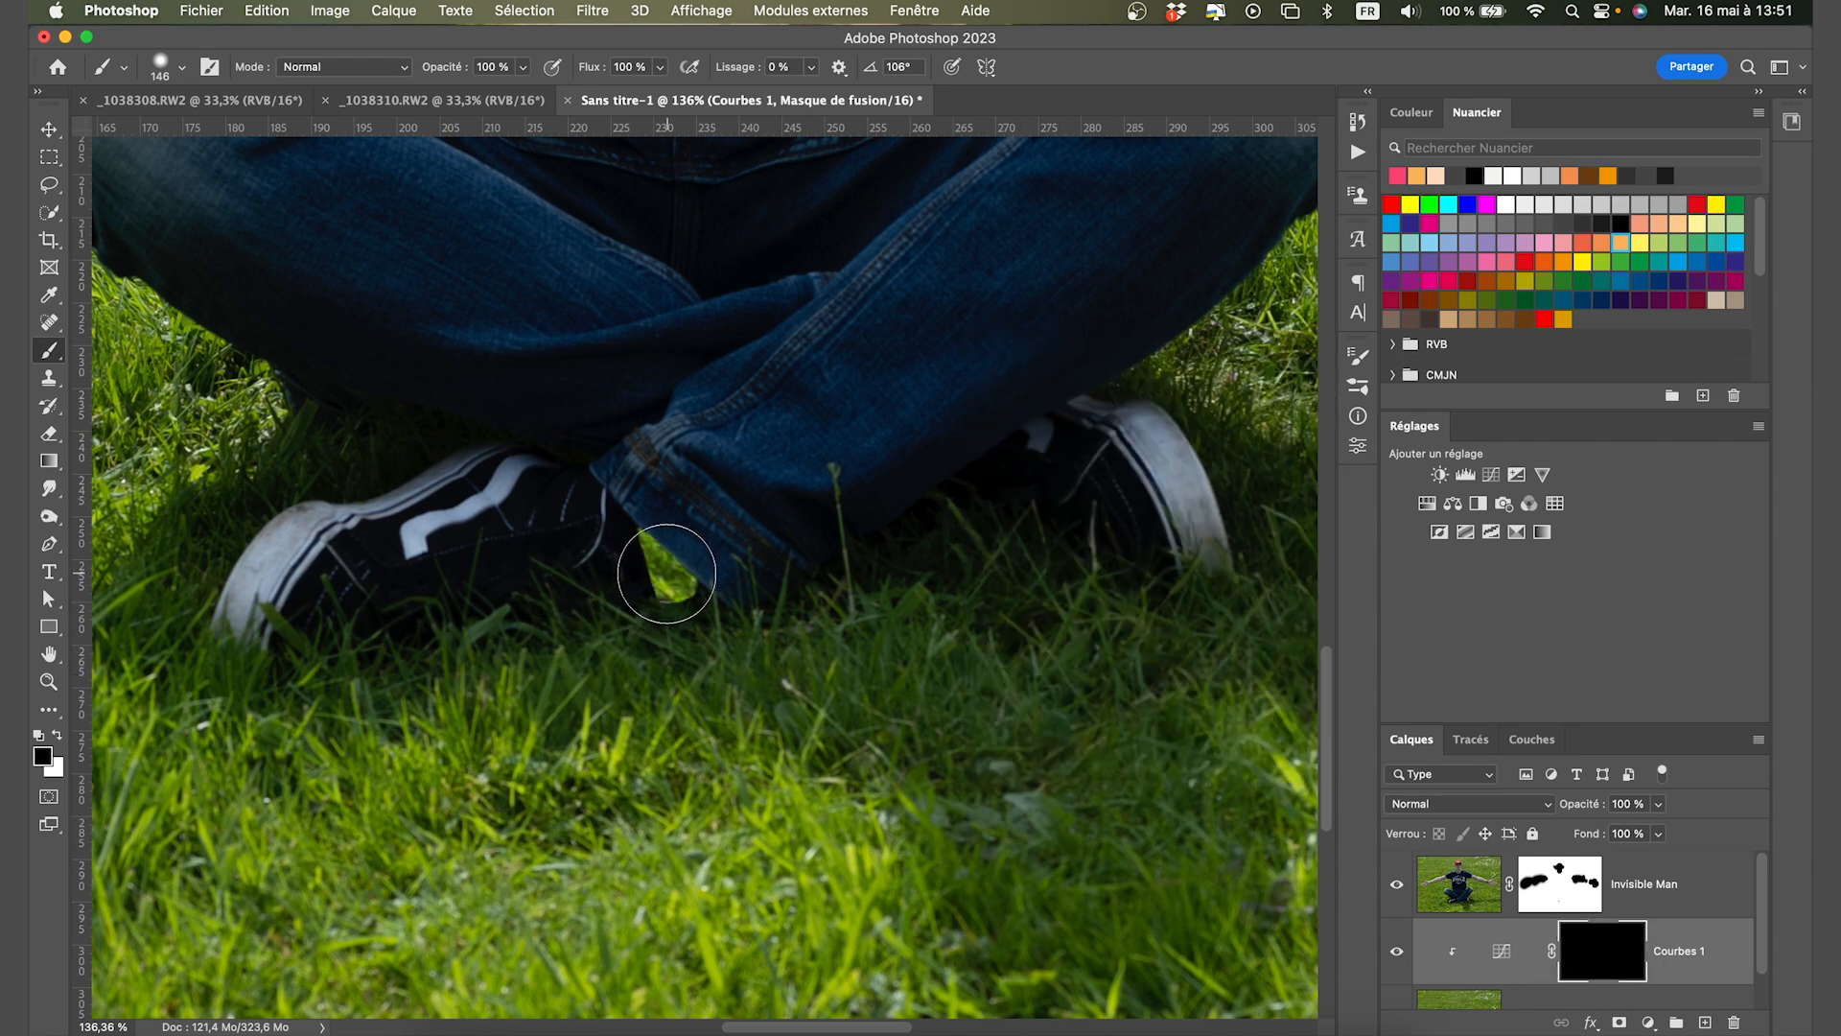
left_click(58, 735)
mouse_move(658, 555)
left_mouse_down()
mouse_move(655, 575)
mouse_move(658, 547)
mouse_move(678, 575)
mouse_move(662, 568)
left_mouse_up()
Refine the Invisible Man mask around the ankle gap with a soft brush of about 37 px.
left_click(1562, 898)
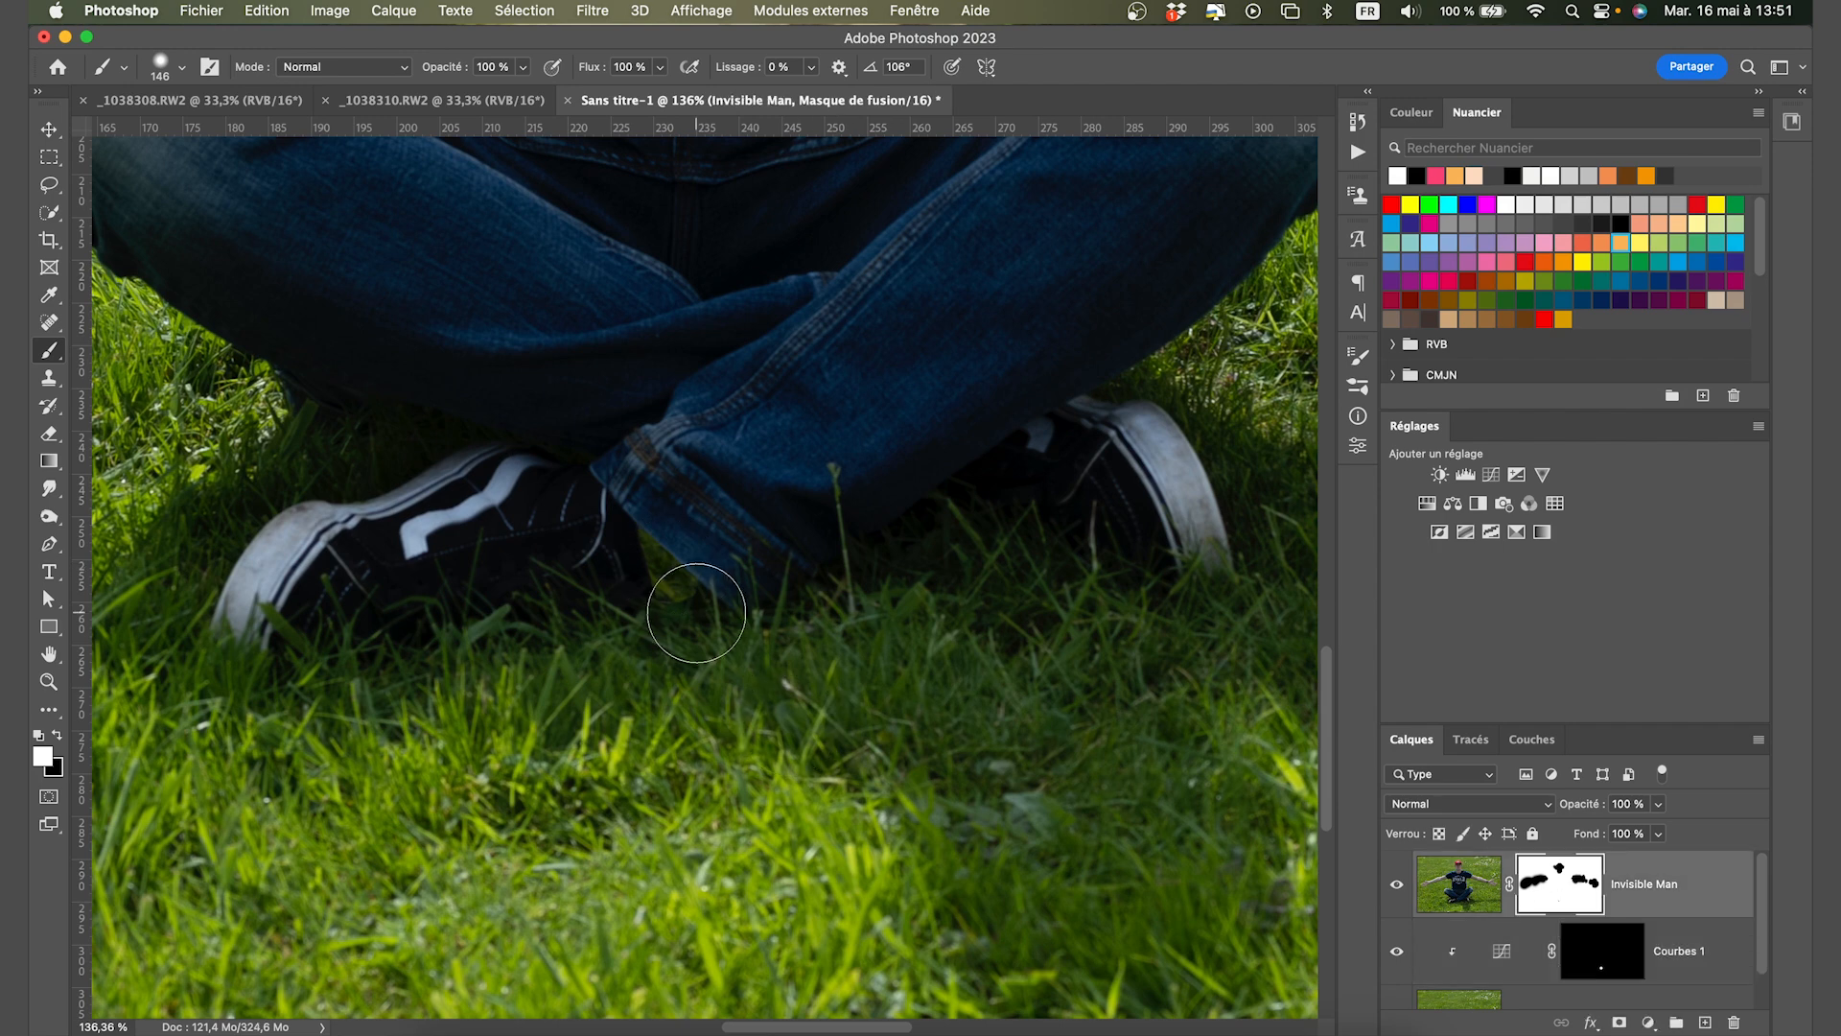
scroll(671, 614, "up", 5)
scroll(685, 676, "up", 1)
mouse_move(684, 676)
left_mouse_down()
mouse_move(450, 682)
mouse_move(694, 671)
mouse_move(621, 514)
left_mouse_up()
key("x")
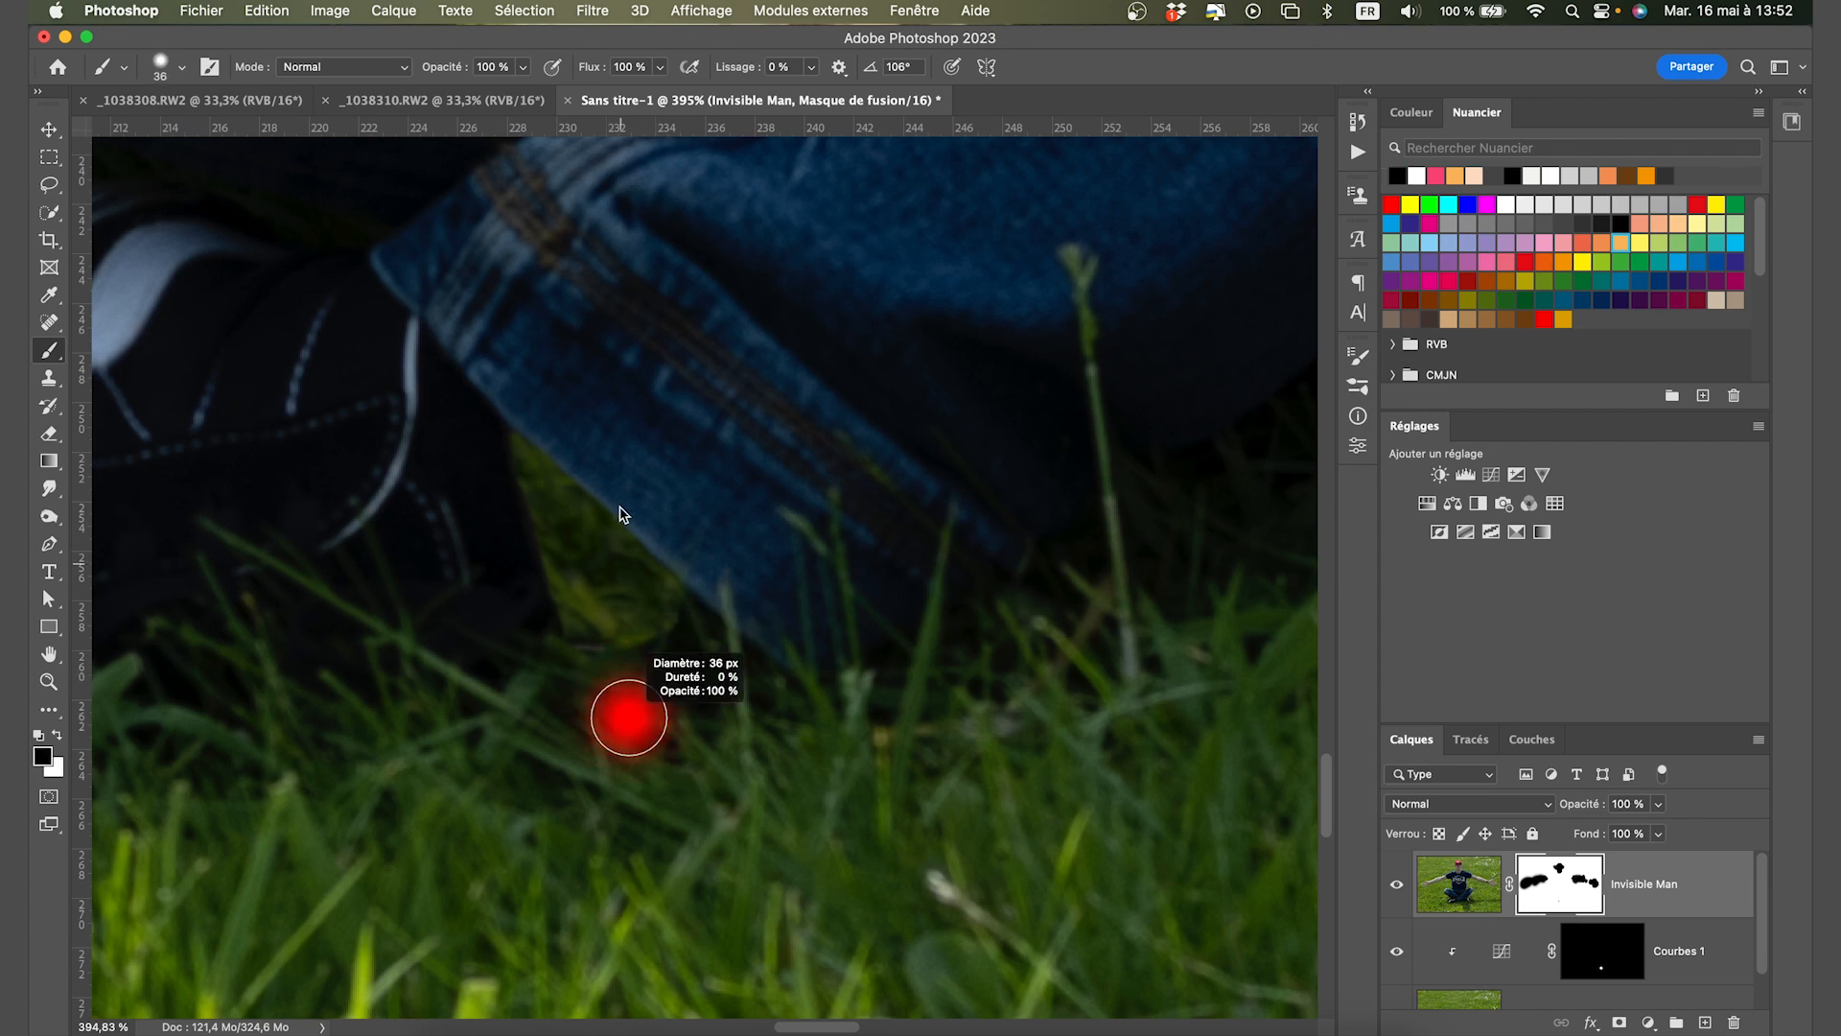
left_click_drag(614, 384, 617, 384)
left_click_drag(612, 686, 667, 638)
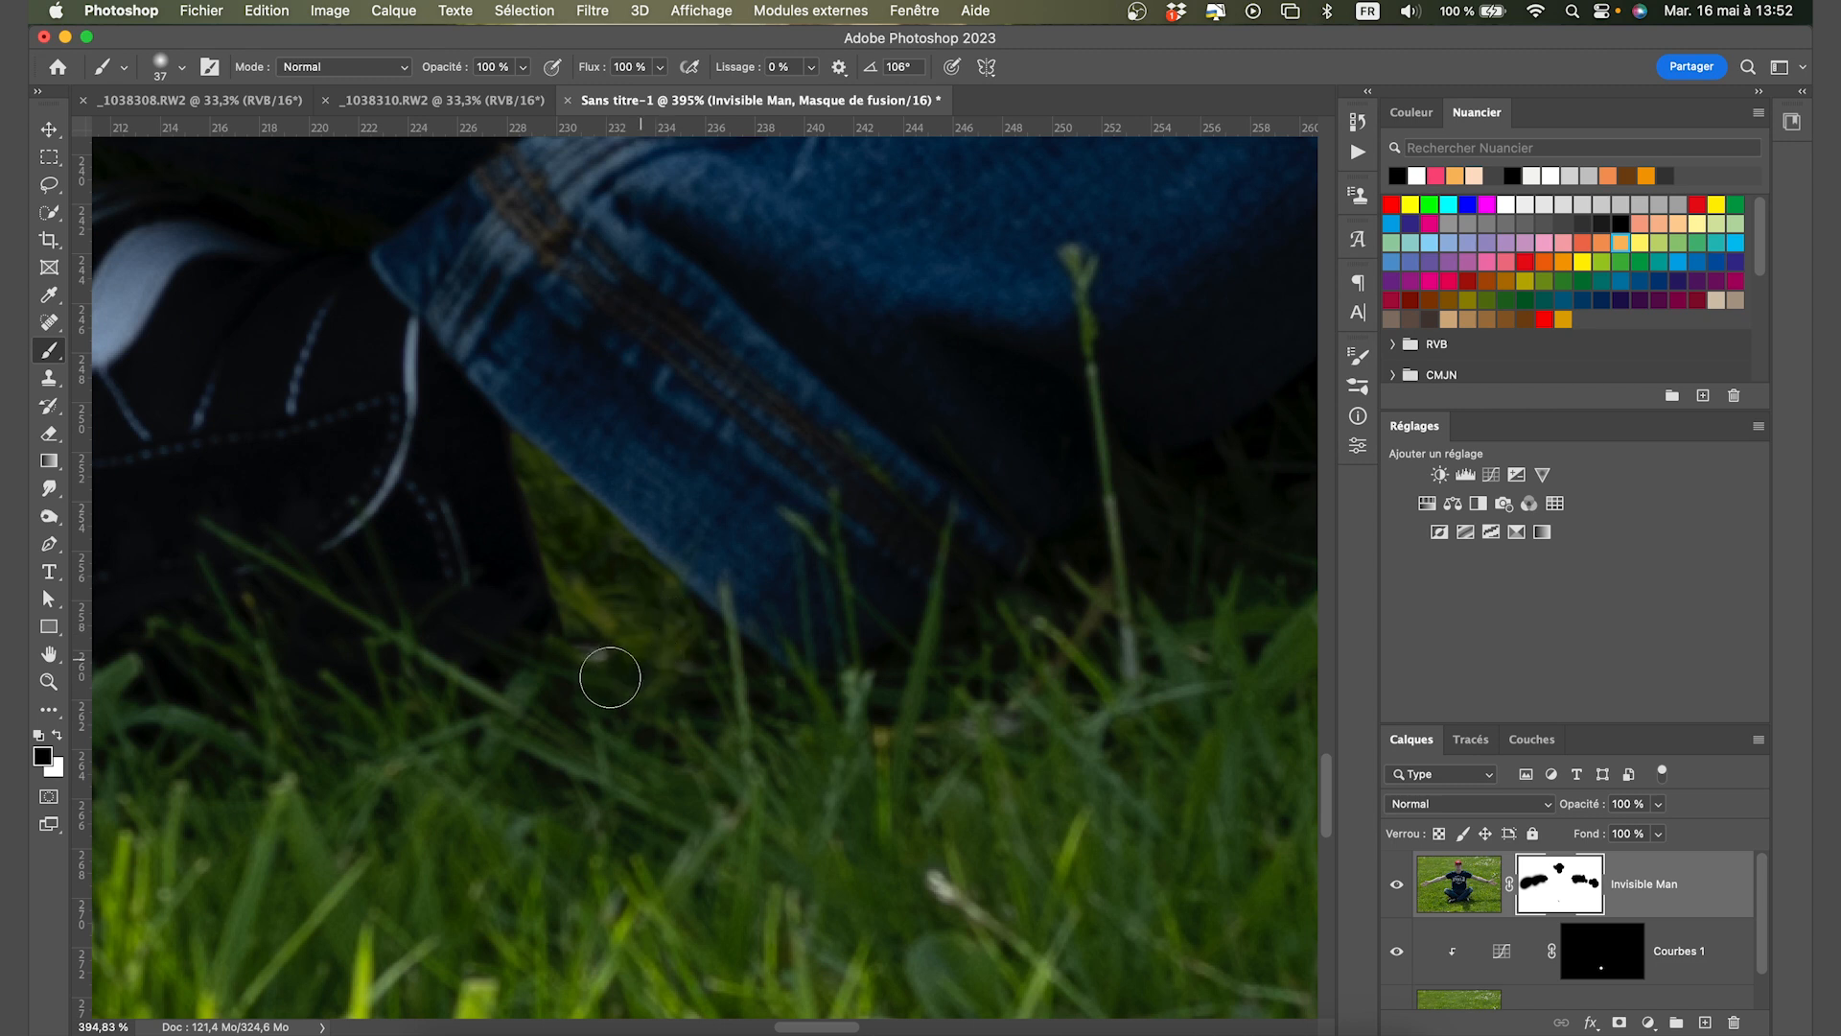
Fit the whole image in view and toggle the Invisible Man mask to compare before and after.
key("super+0")
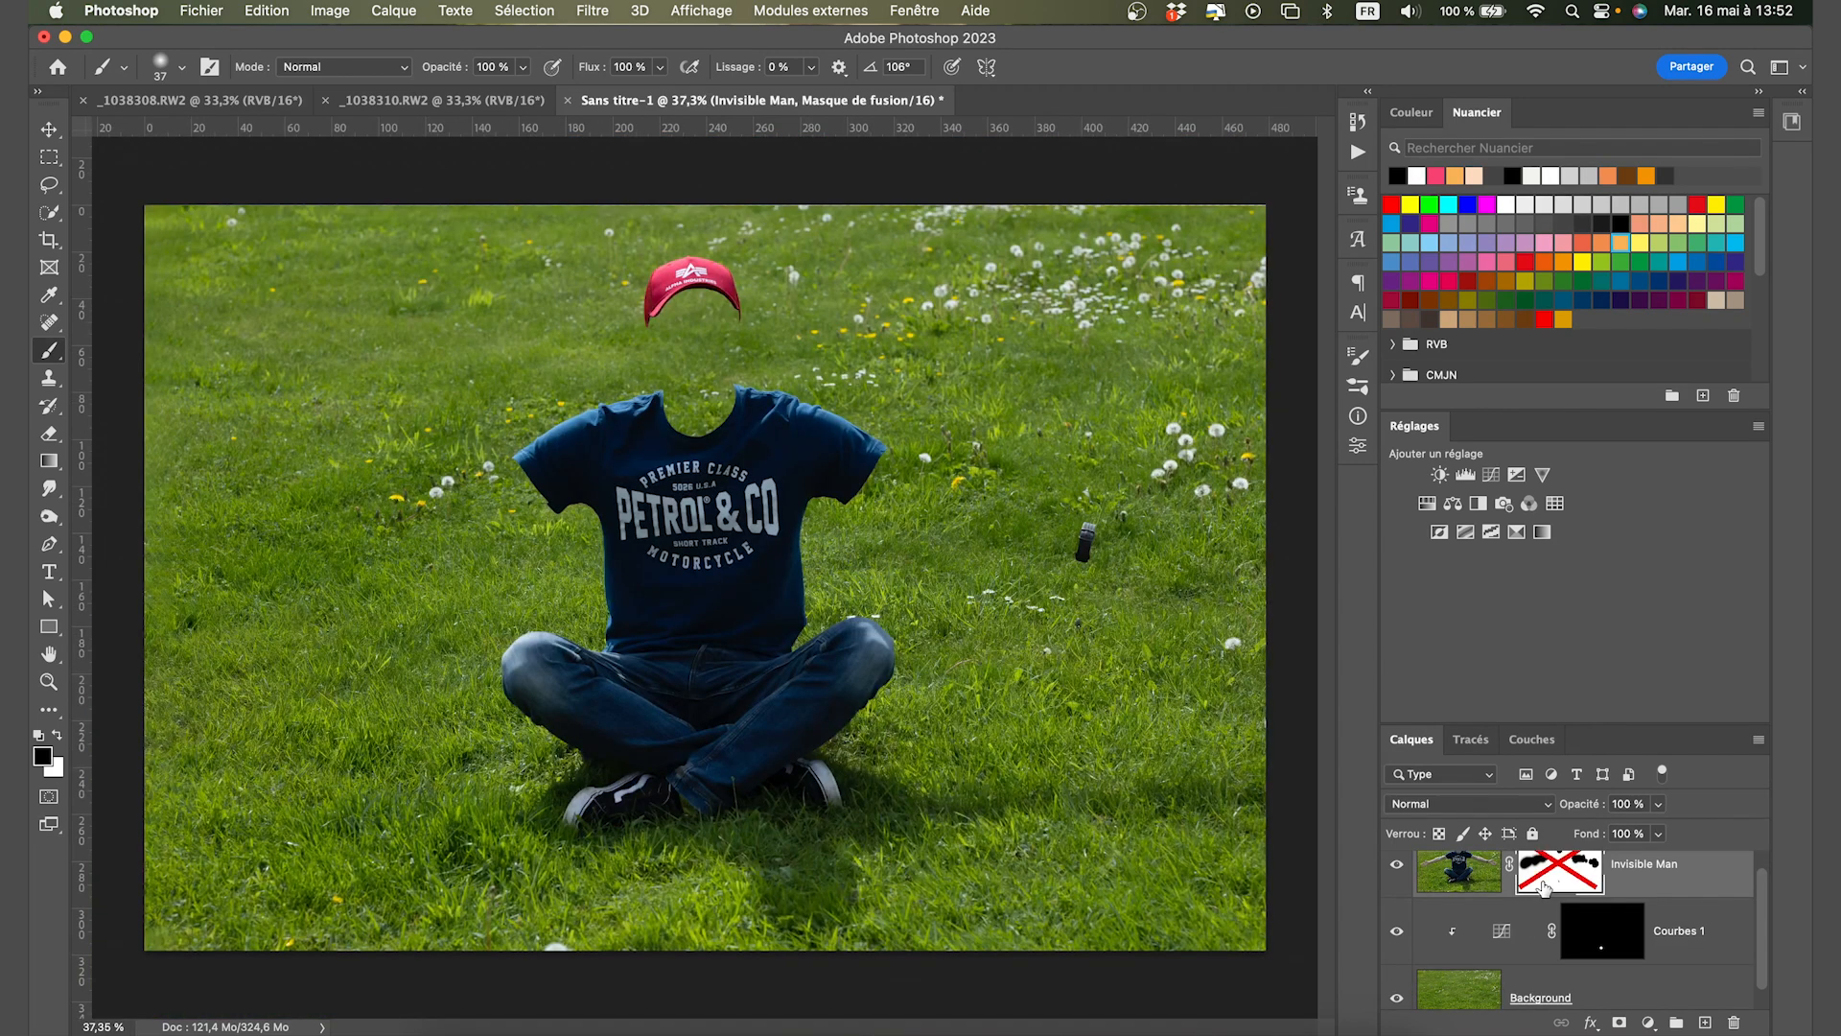
left_click(1544, 884, "shift")
left_click(1544, 884, "shift")
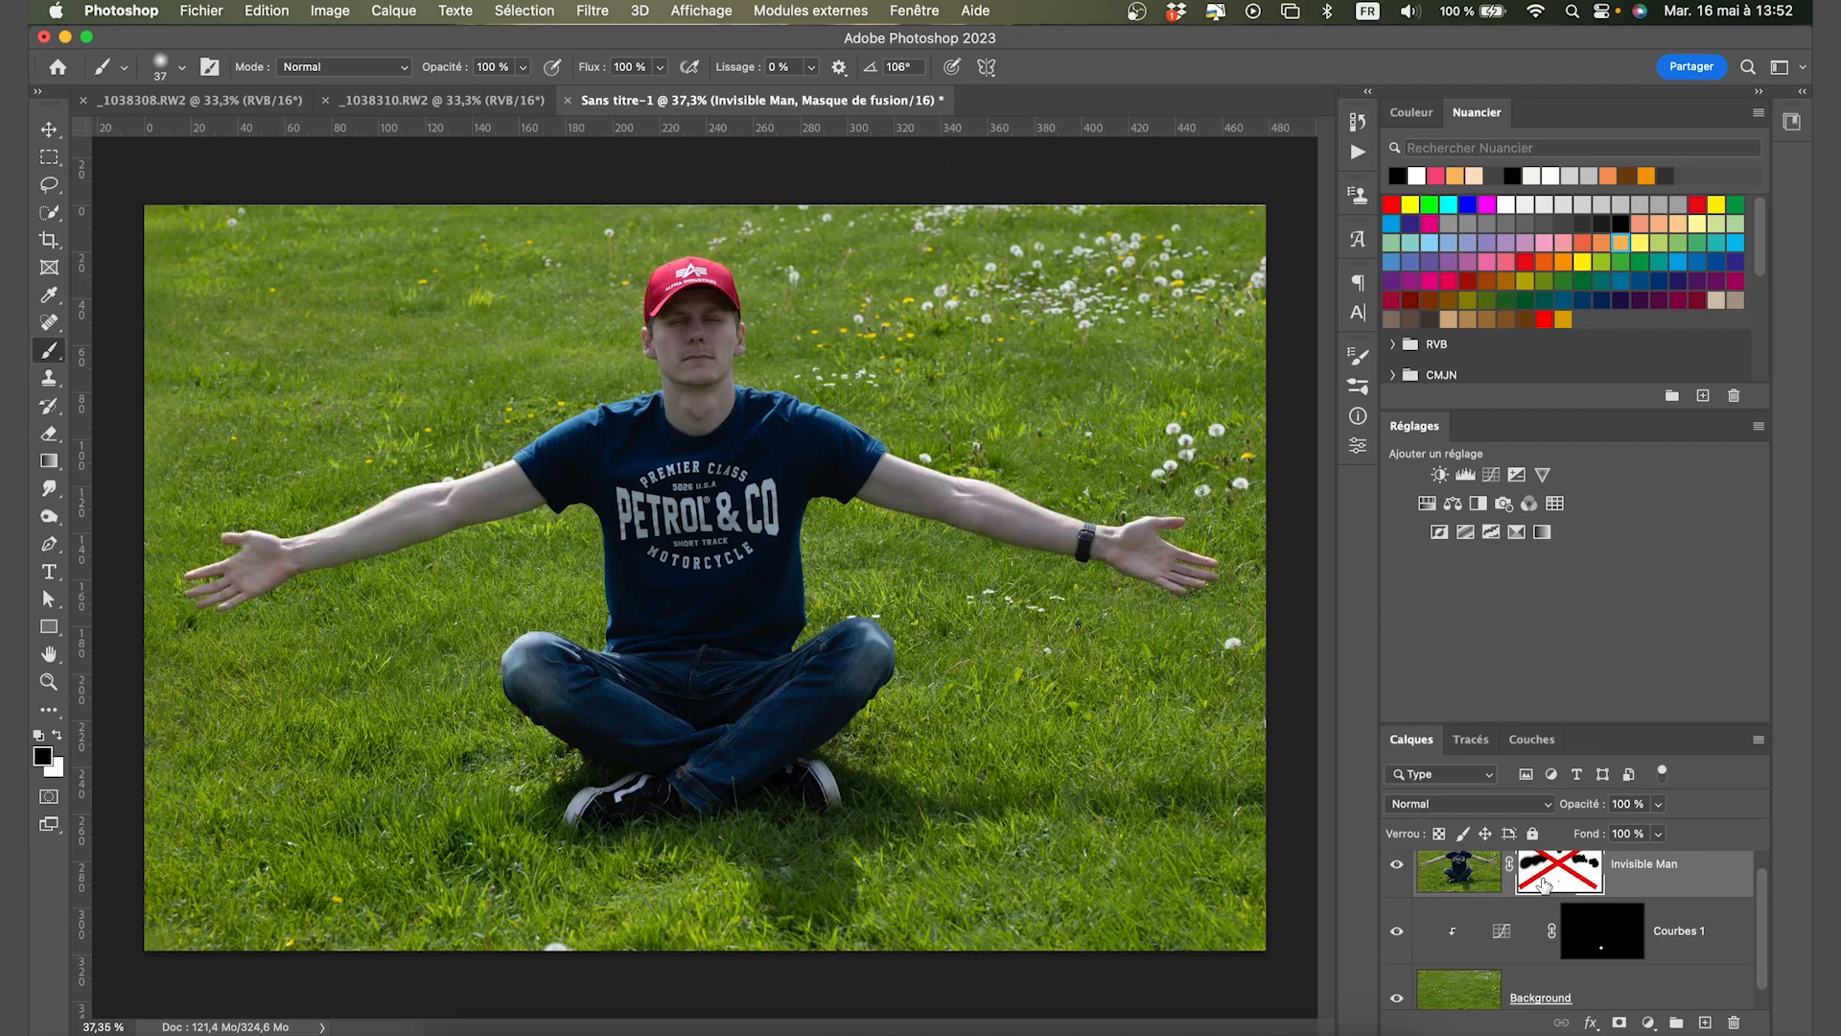
left_click(1544, 884, "shift")
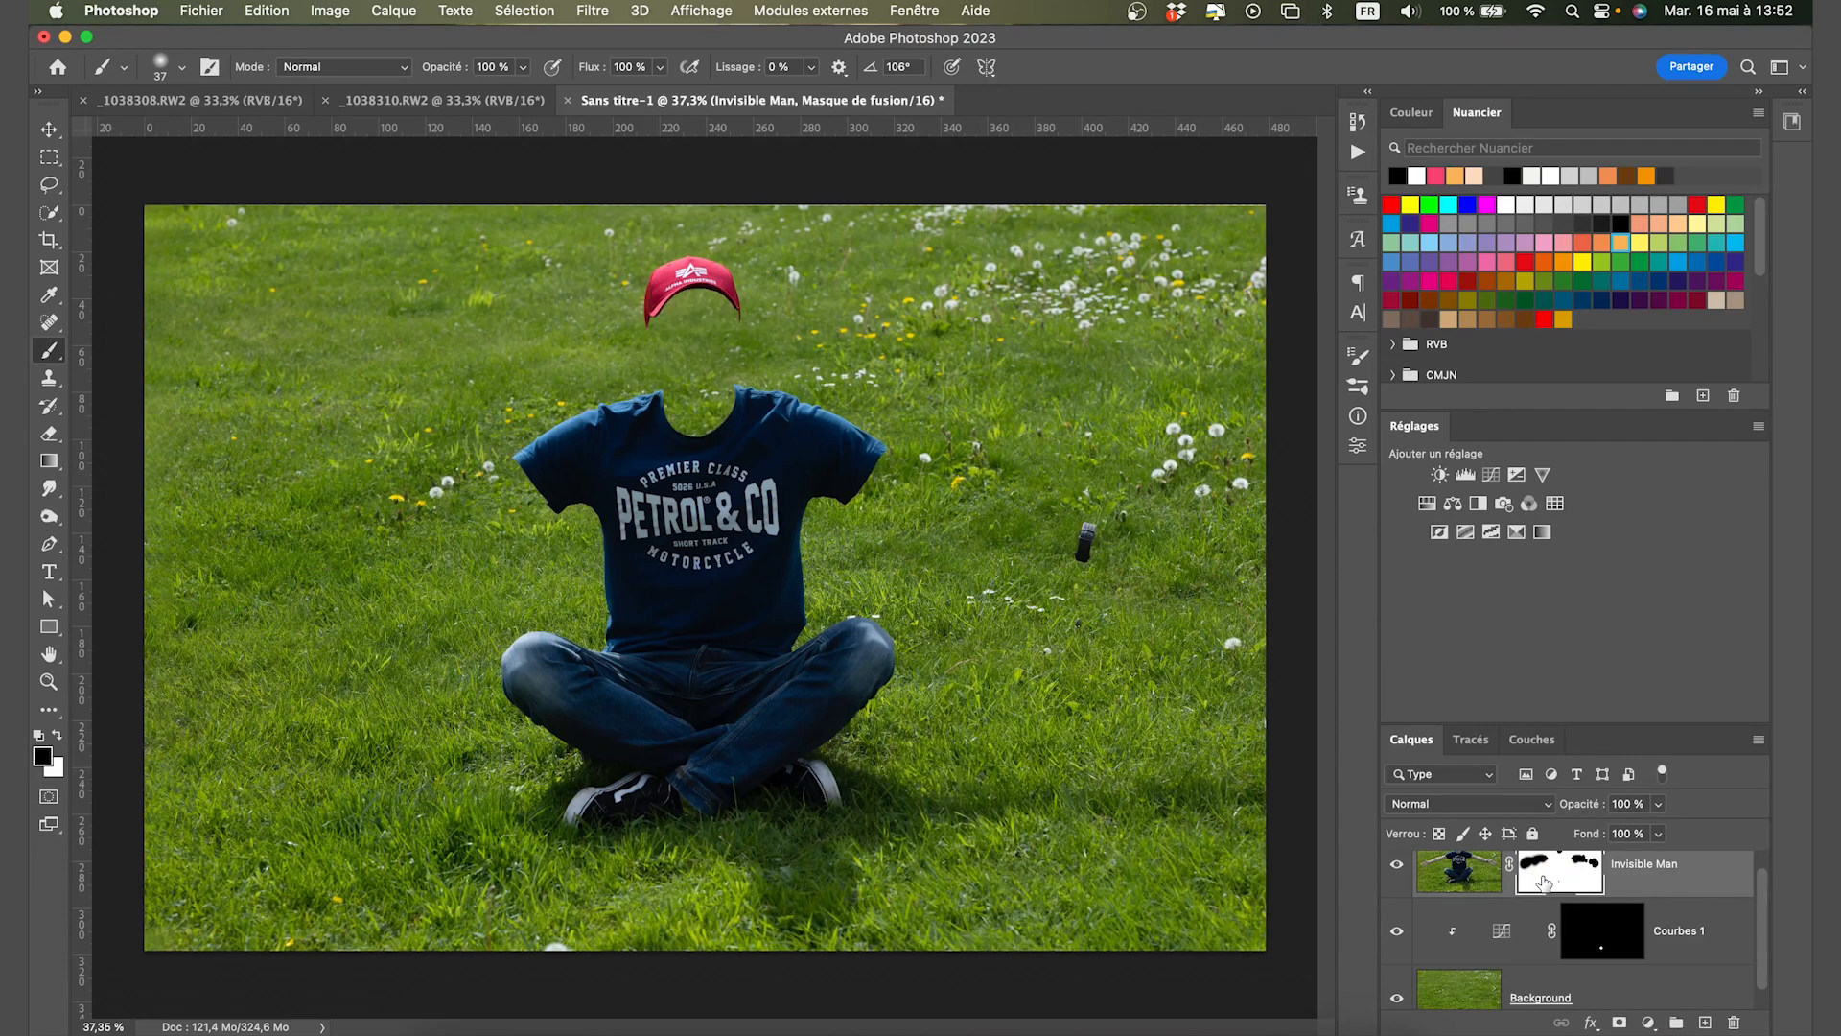
Add a layer named "Back" above the Curves layer and lasso a shape spanning the shirt's neck opening.
left_click(1623, 957)
left_click(1704, 1023)
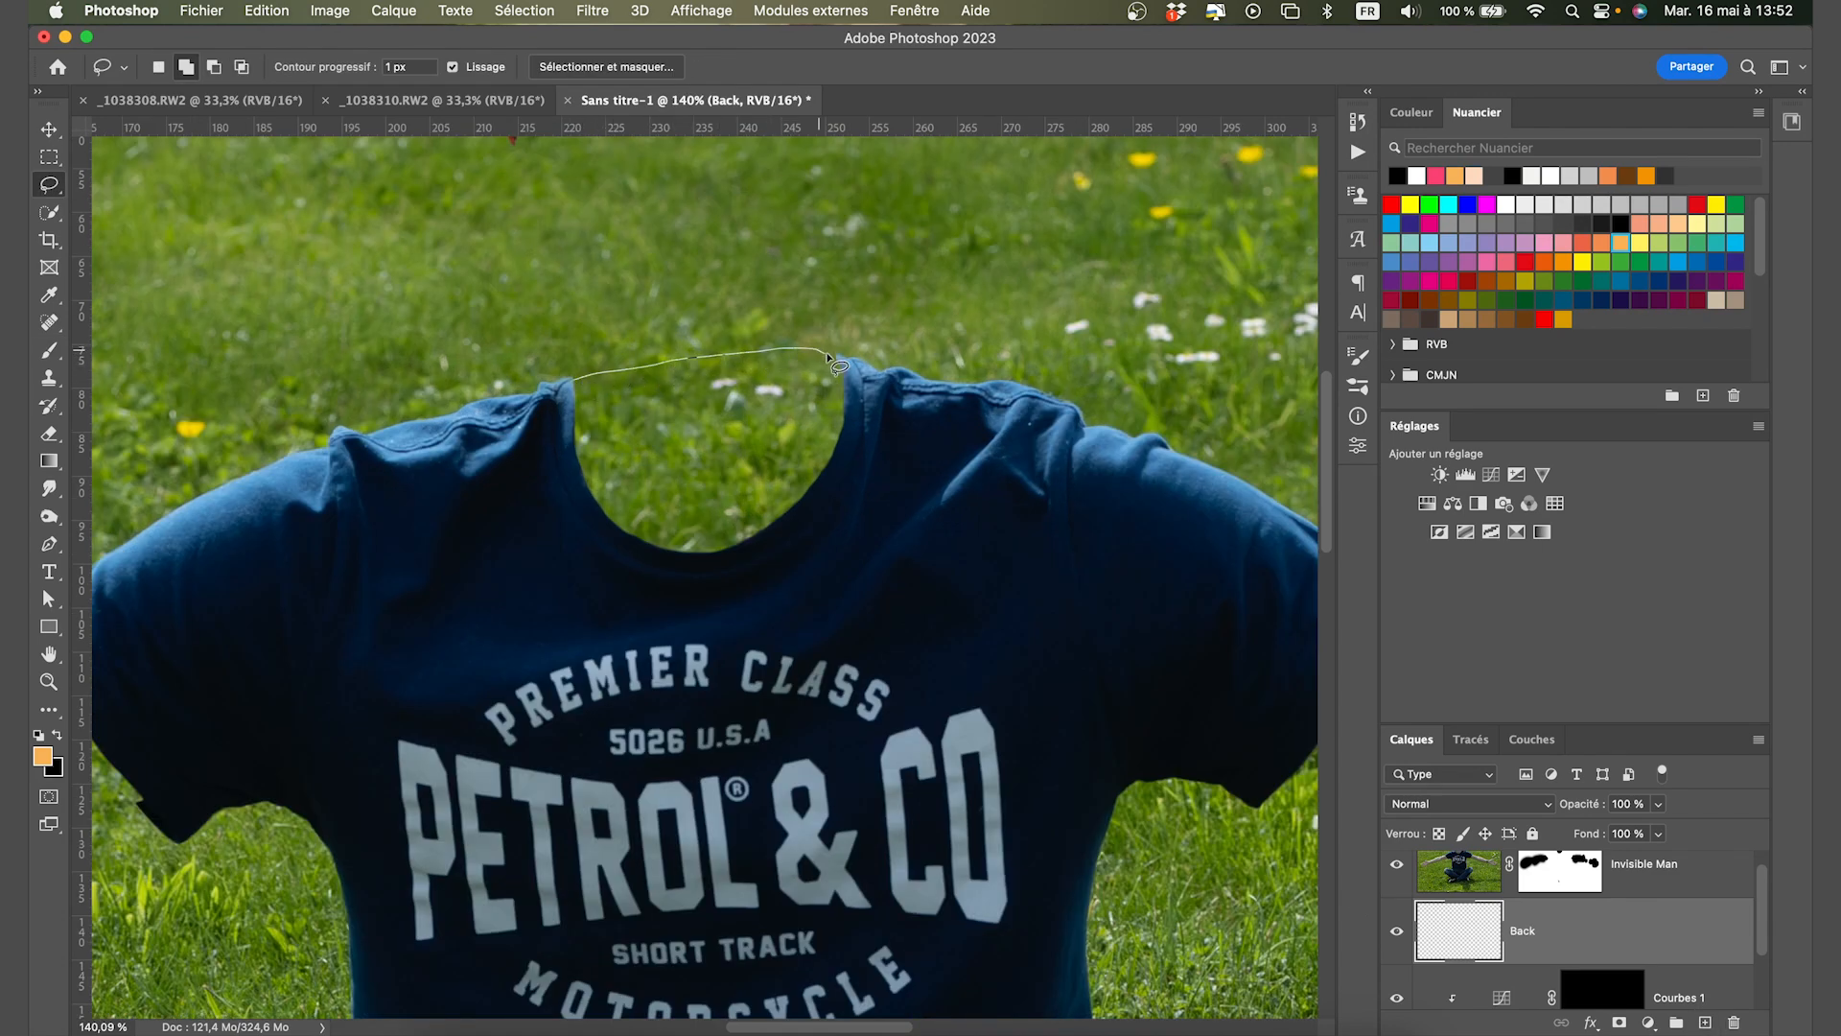
mouse_move(874, 504)
left_mouse_down()
mouse_move(811, 663)
mouse_move(554, 721)
mouse_move(487, 608)
mouse_move(526, 437)
left_mouse_up()
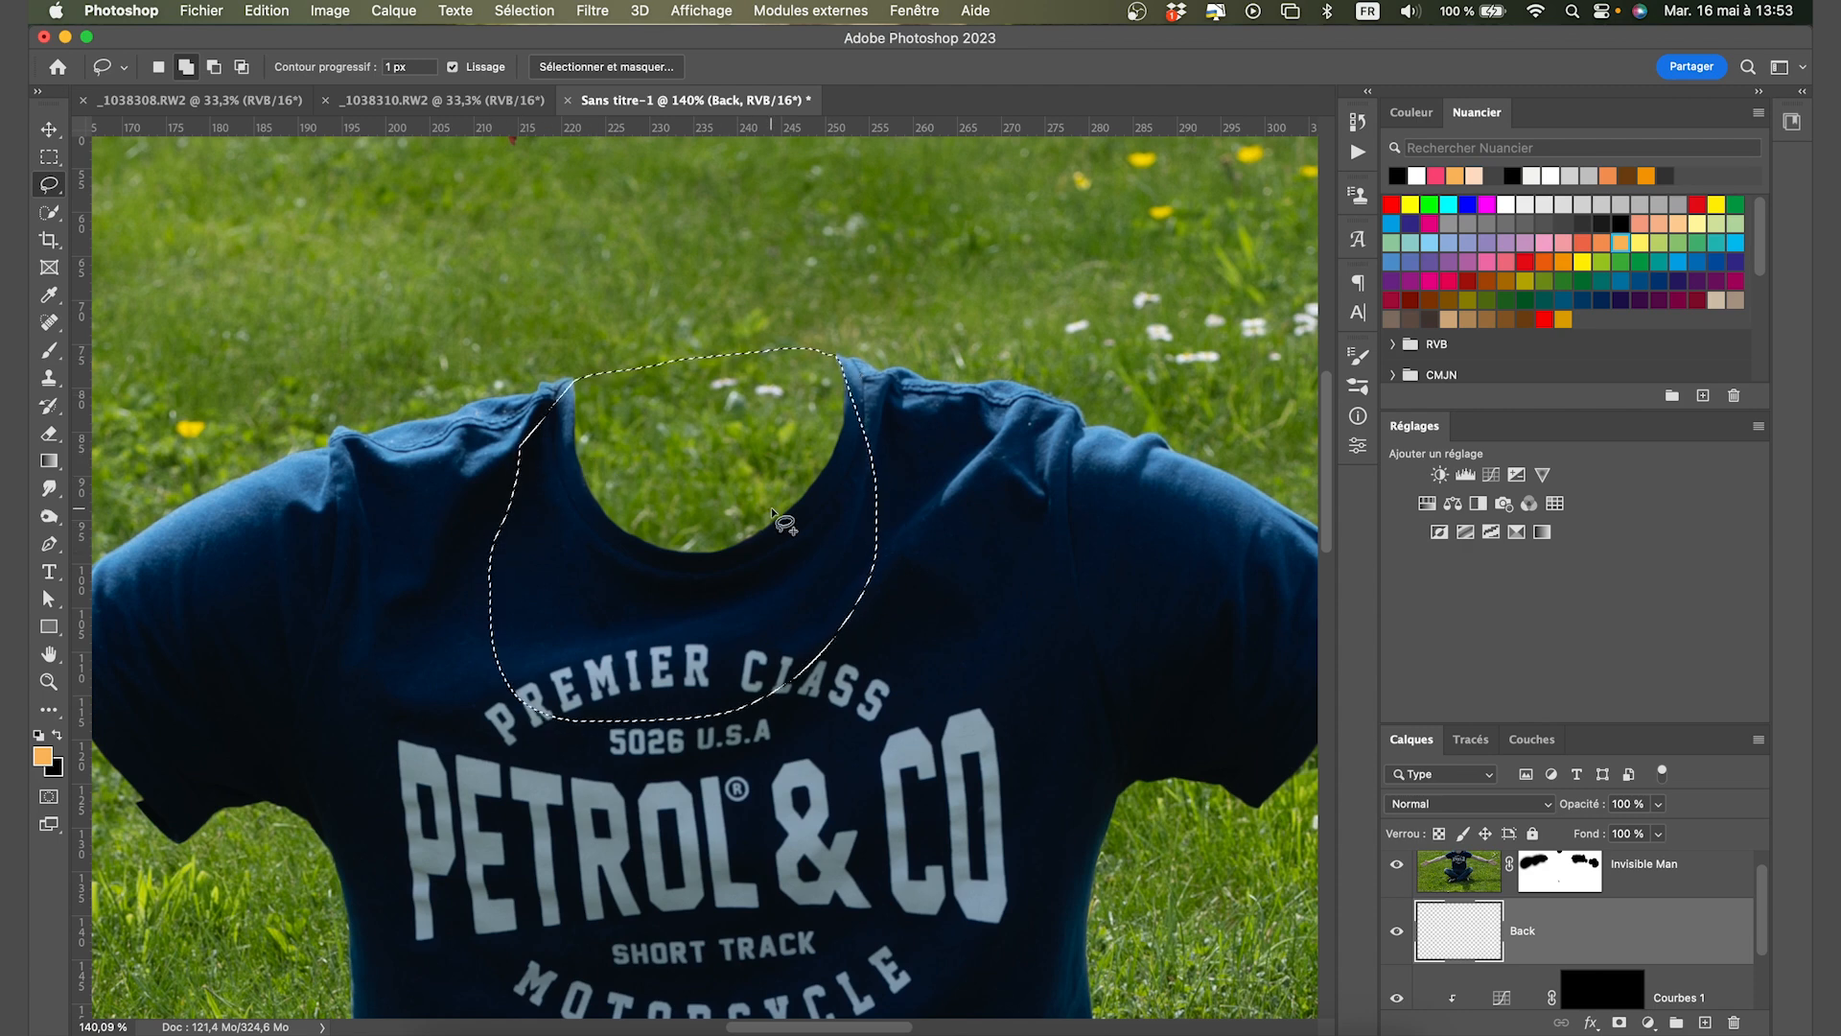
Sample the shirt's dark blue below the collar as the foreground colour.
scroll(781, 522, "down", 3)
key("i")
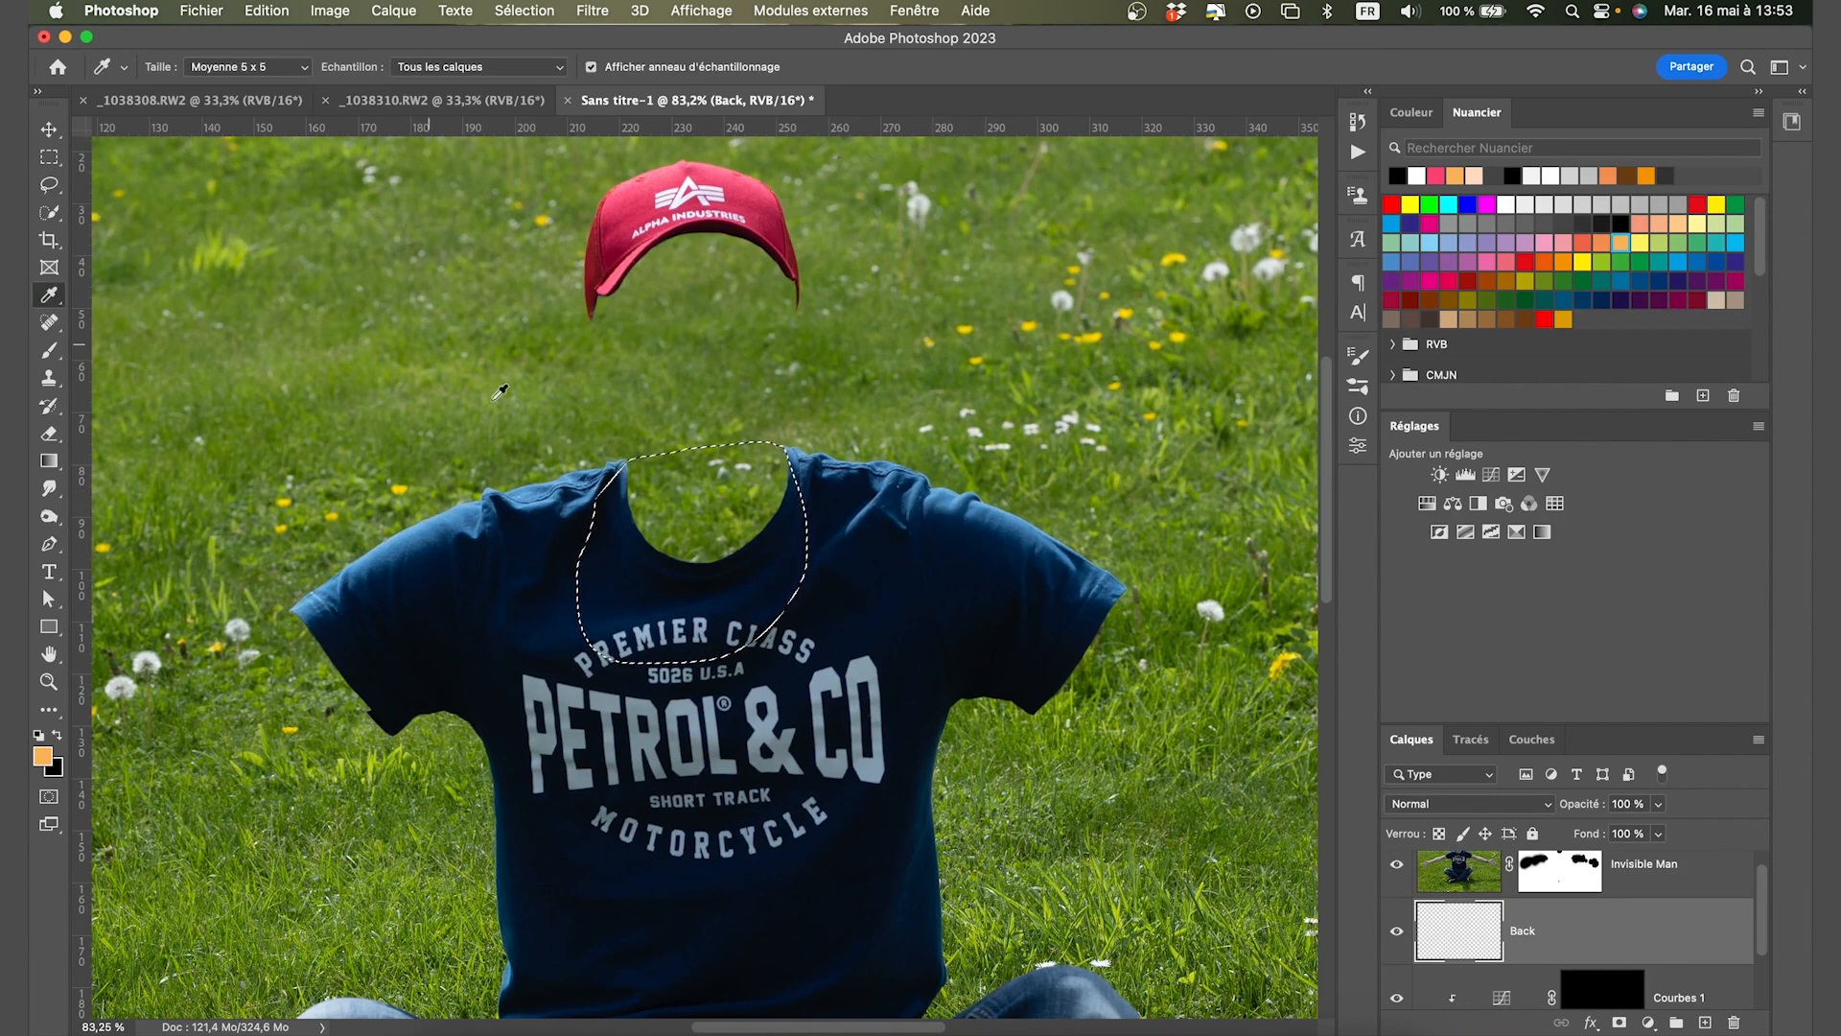
left_click(645, 606)
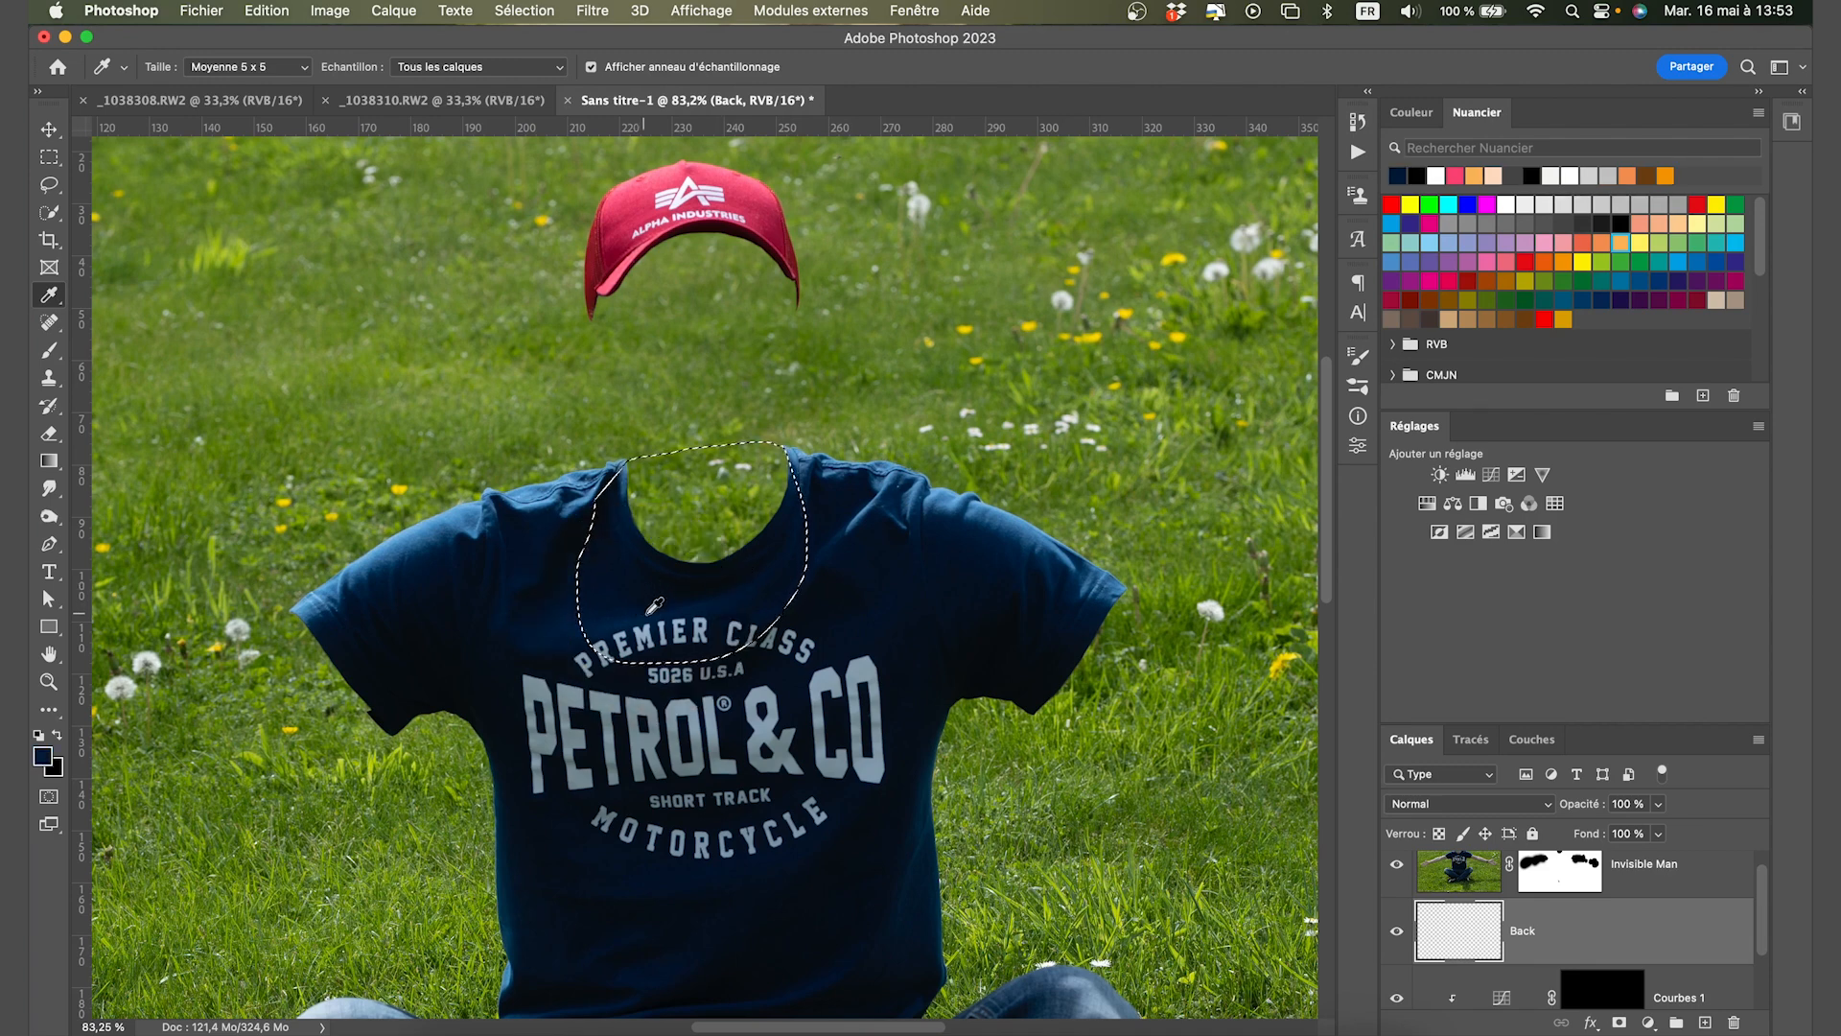
Fill the neck selection on the Back layer with the sampled dark blue, deselect, and add a layer named "Shadows" above it.
key("alt+BackSpace")
key("b")
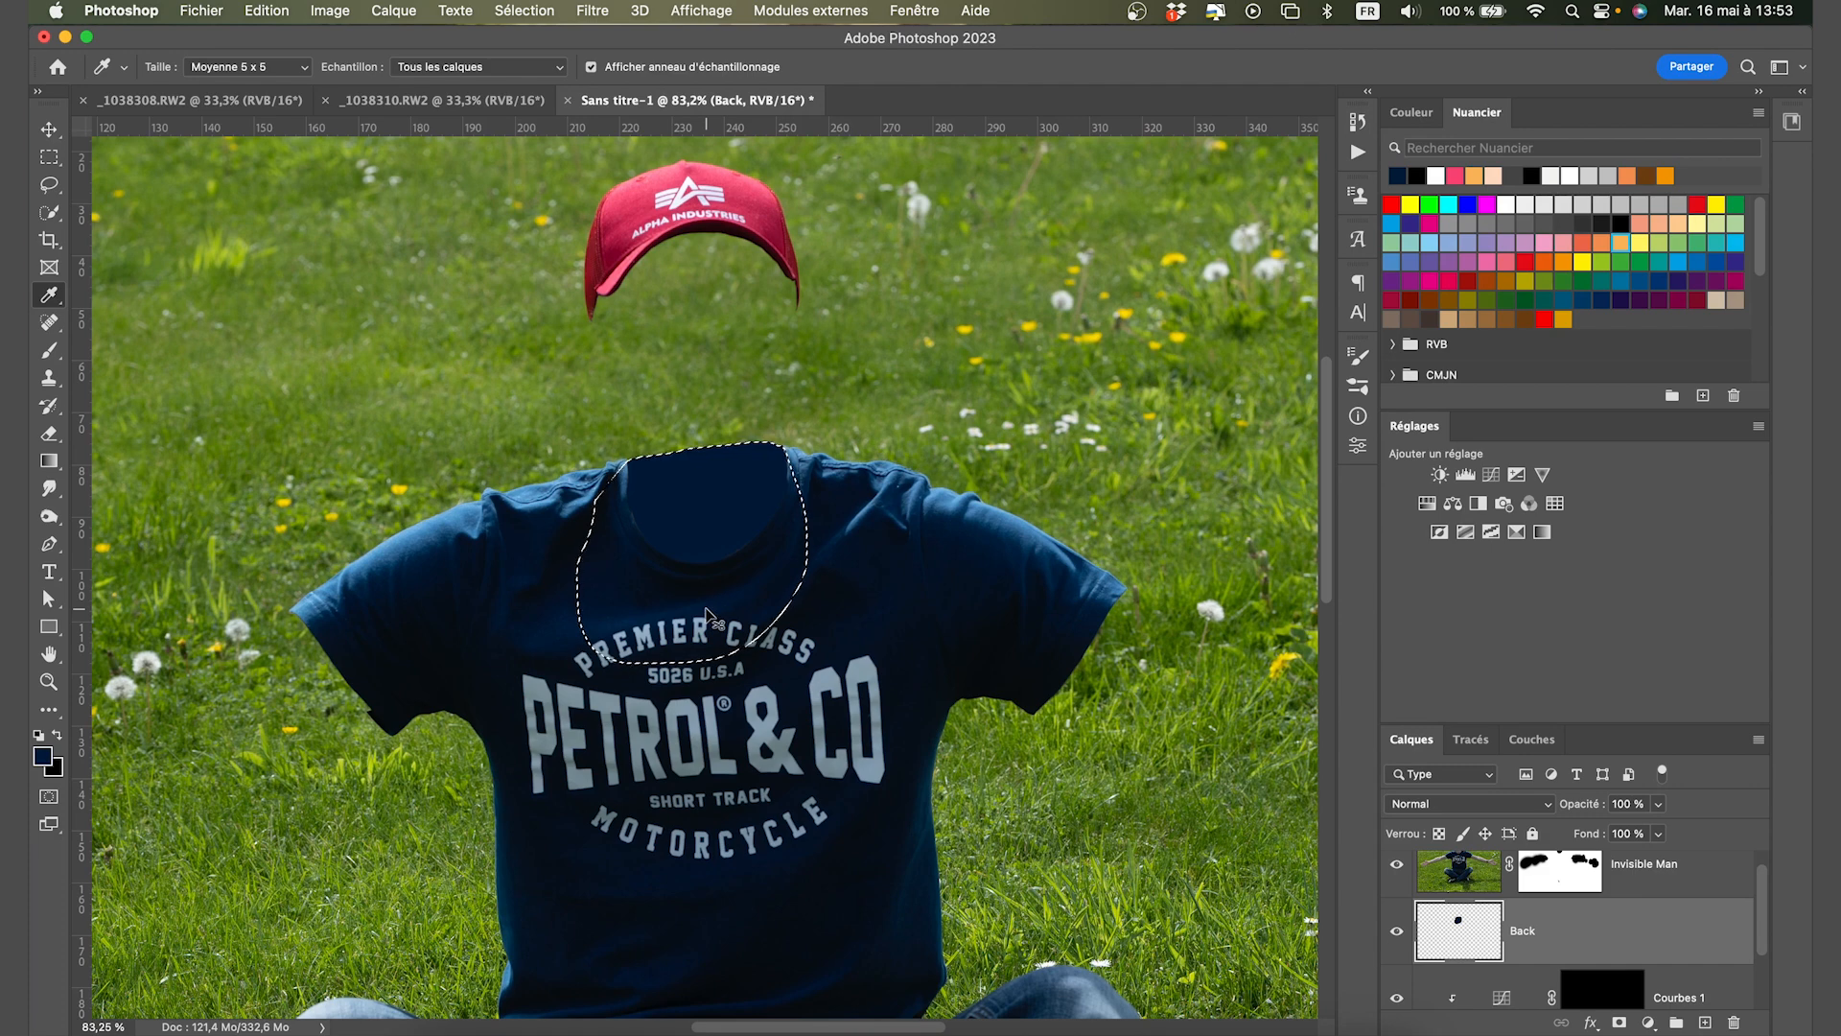
scroll(715, 600, "up", 3)
left_click(1704, 1023)
key("super+d")
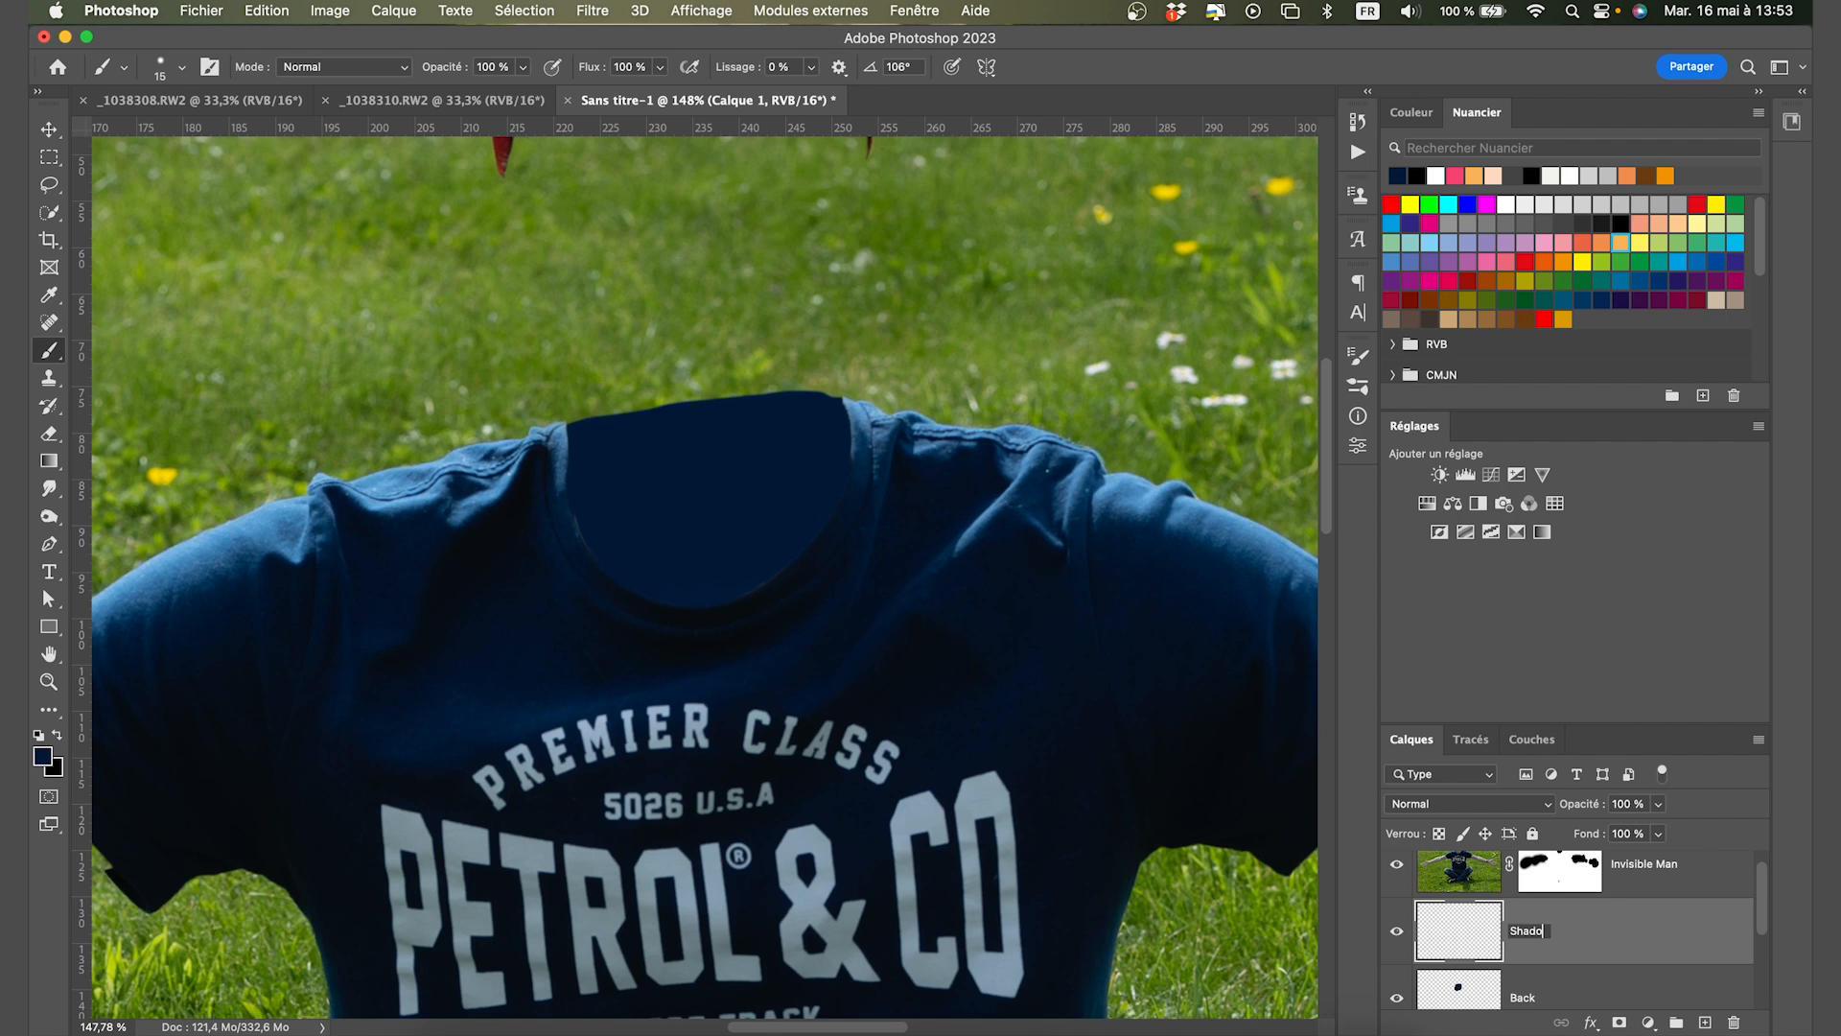
key("Return")
Darken the inside of the collar on the Shadows layer, clipped to Back in Produit mode, with a soft brush of about 437 px.
mouse_move(679, 584)
left_mouse_down()
mouse_move(779, 582)
mouse_move(742, 450)
left_mouse_up()
left_click_drag(739, 640, 970, 637)
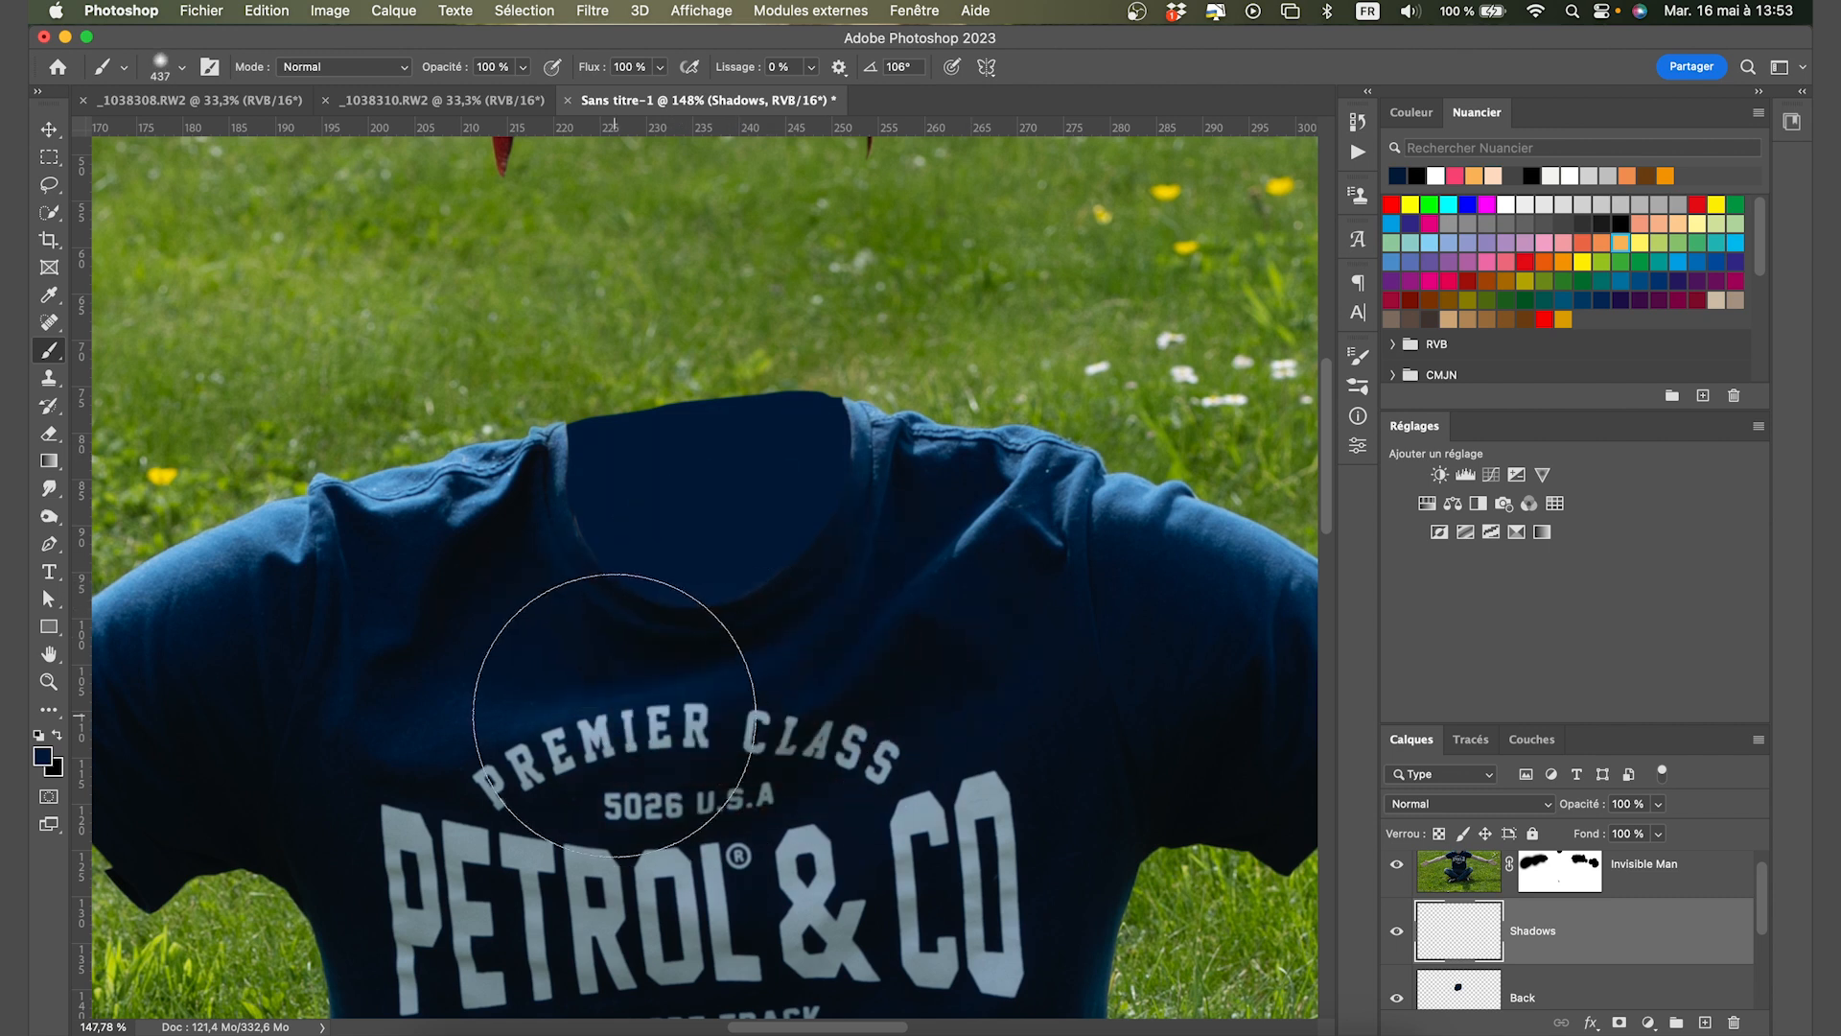
mouse_move(827, 710)
left_mouse_down()
mouse_move(545, 712)
mouse_move(842, 657)
mouse_move(578, 674)
mouse_move(838, 637)
mouse_move(614, 633)
left_mouse_up()
left_click(1475, 806)
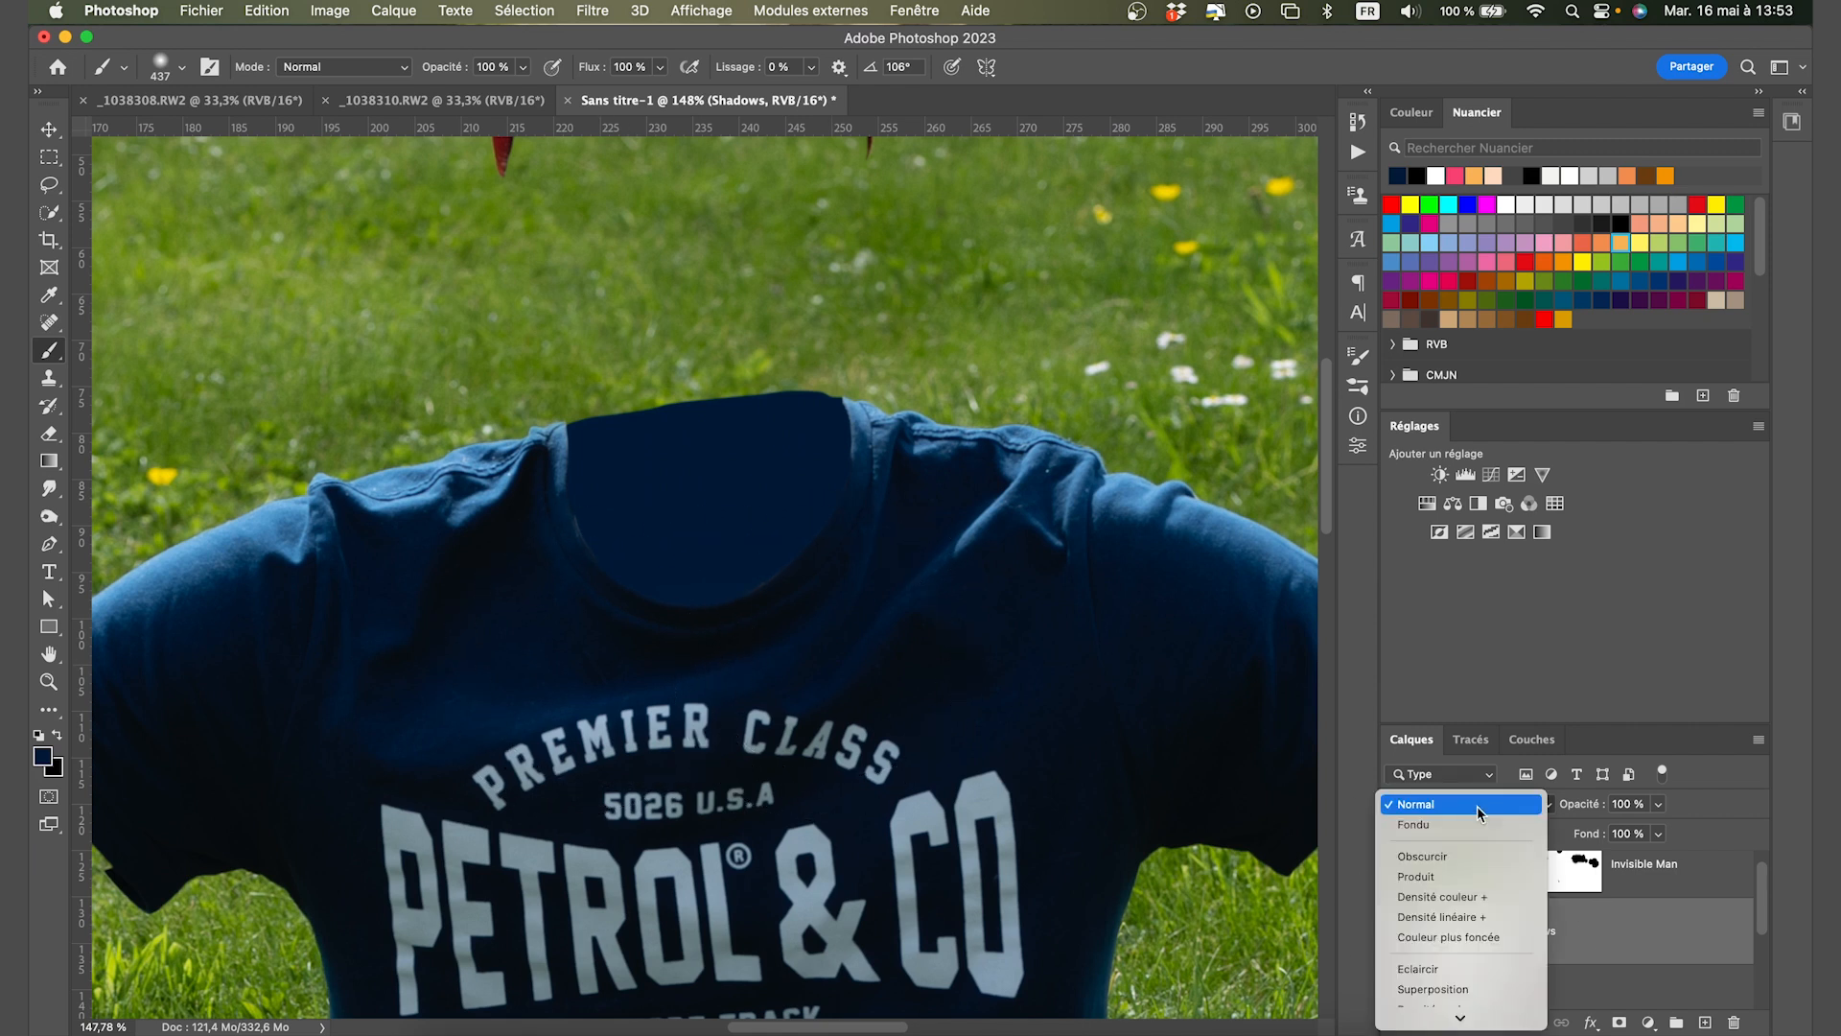
left_click(1452, 884)
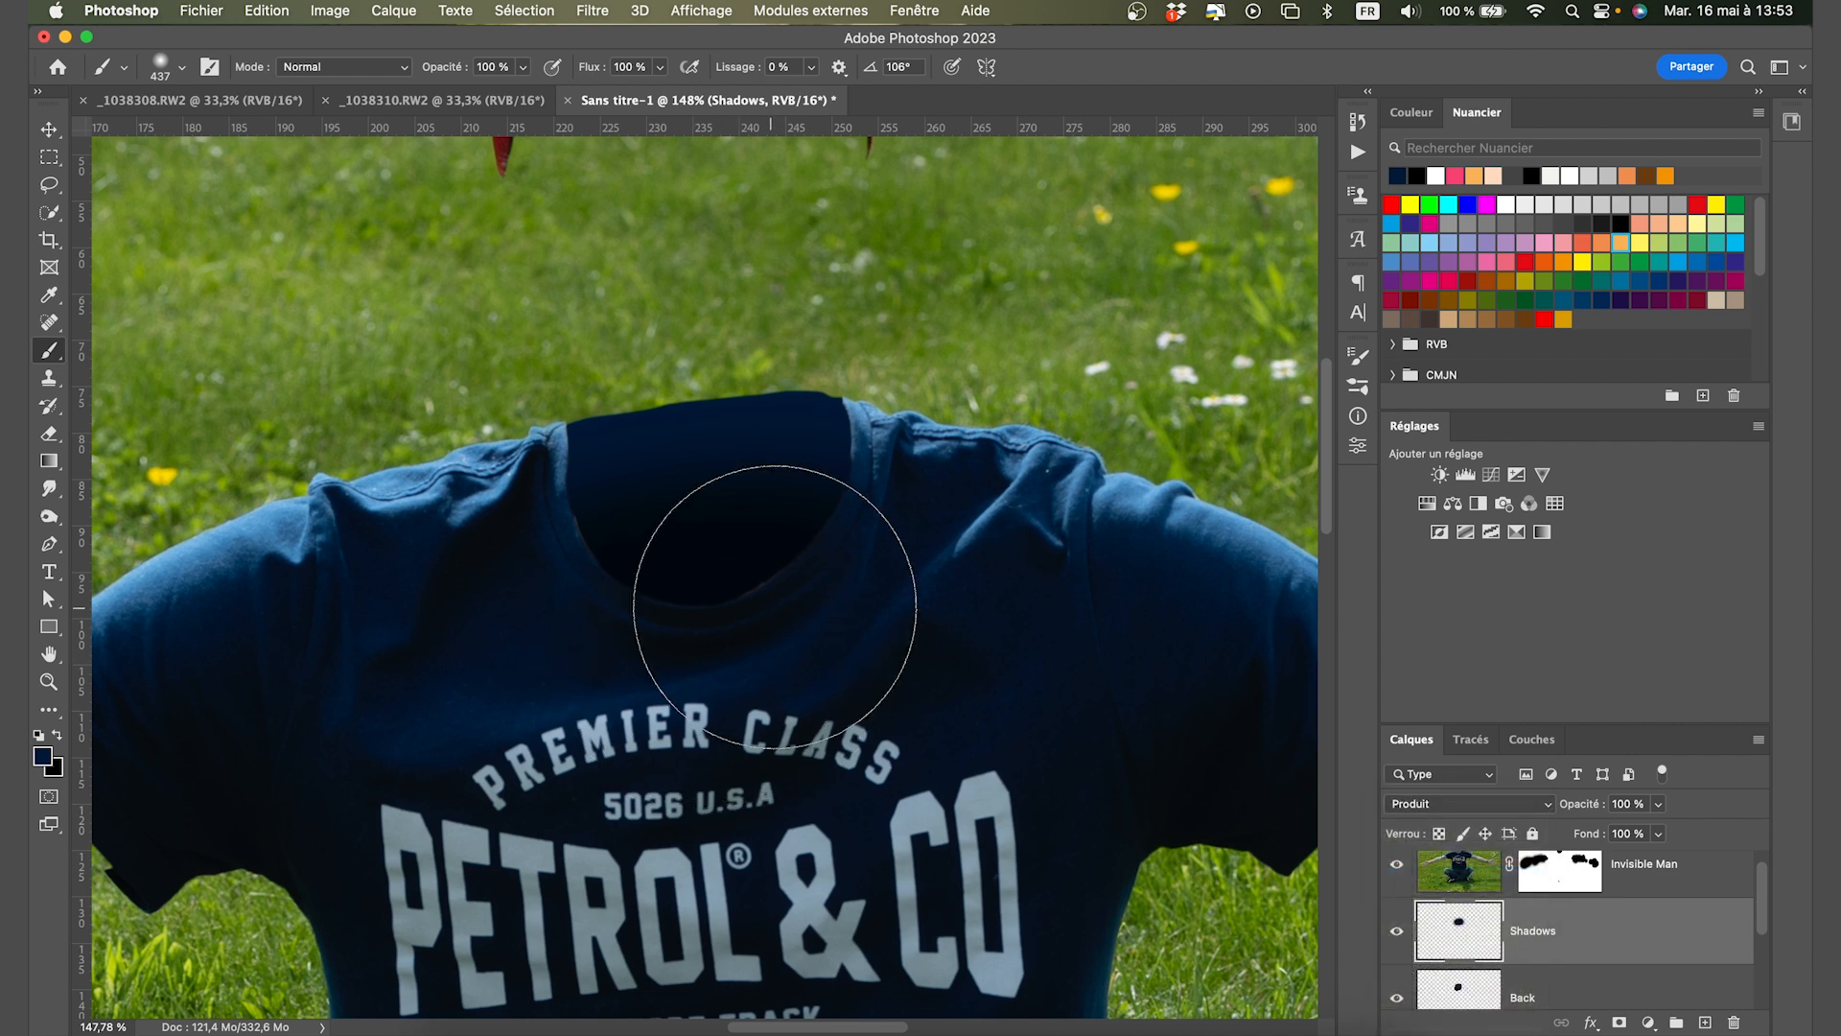
left_click_drag(628, 601, 805, 564)
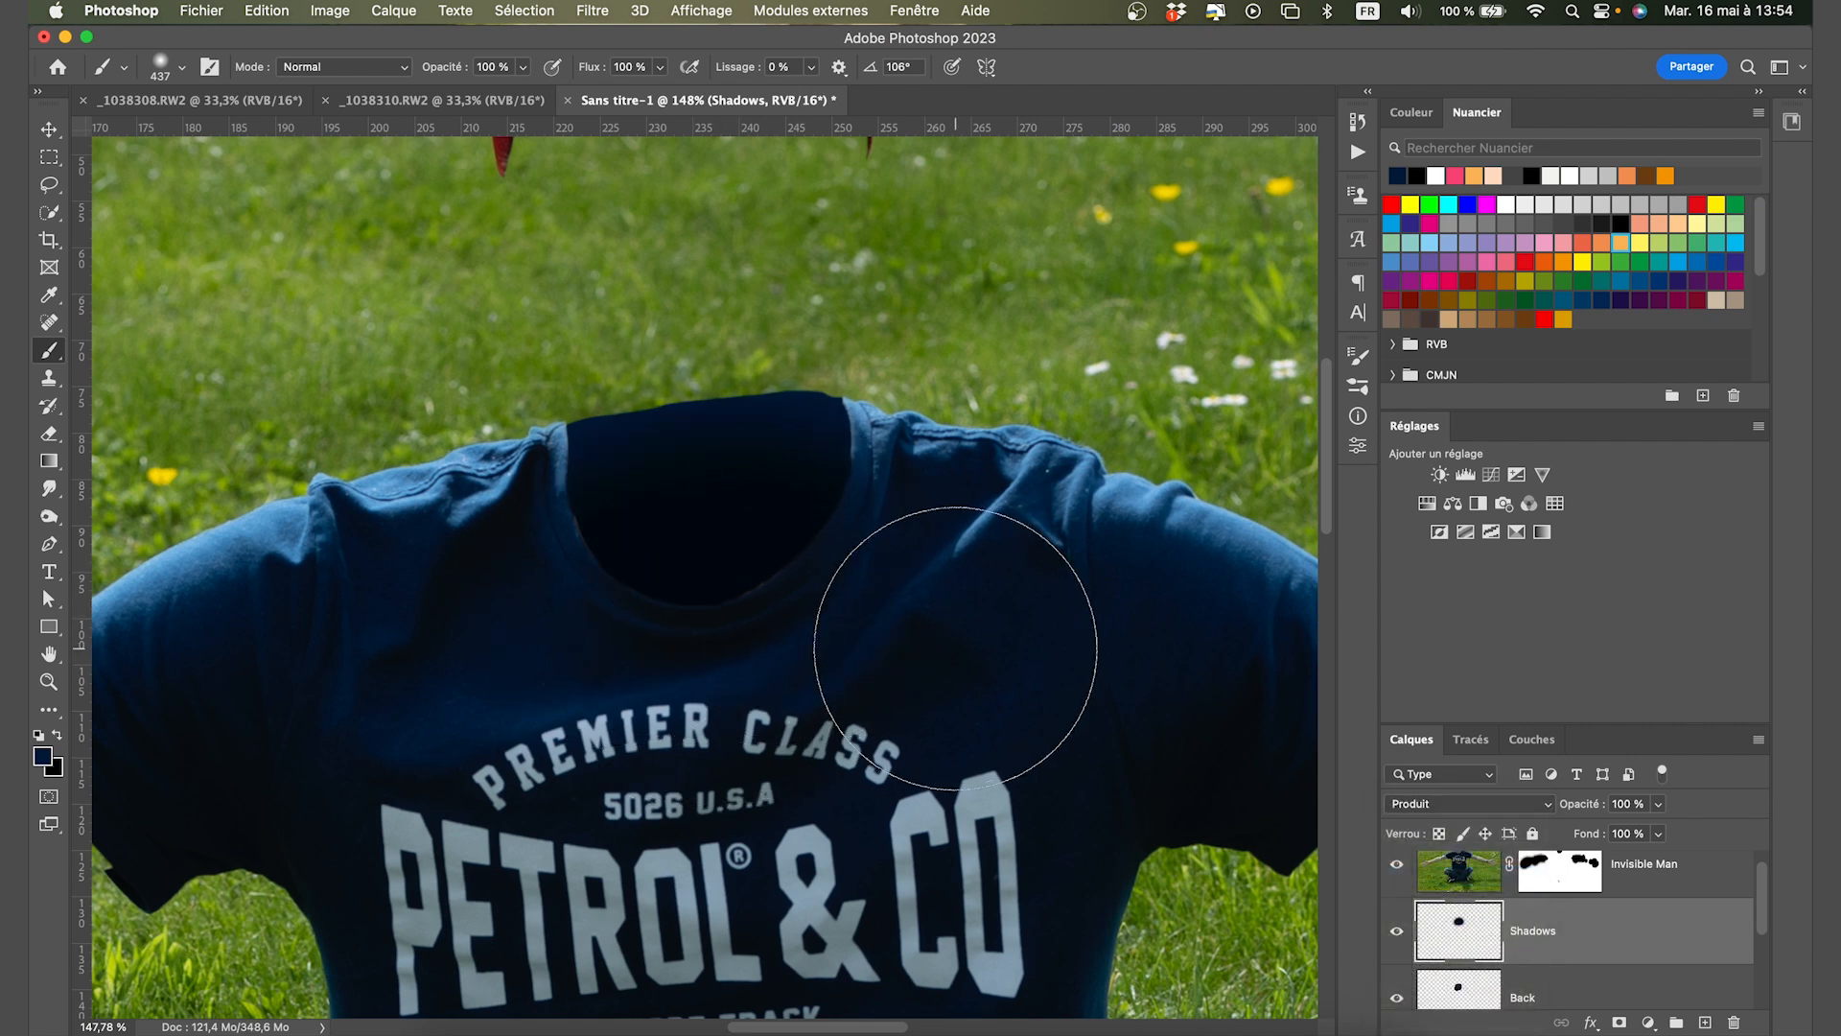
left_click(1452, 959, "alt")
Copy a lassoed patch of plain shirt fabric from the Invisible Man layer onto a layer clipped just above Shadows.
scroll(907, 690, "down", 1)
scroll(906, 690, "down", 3)
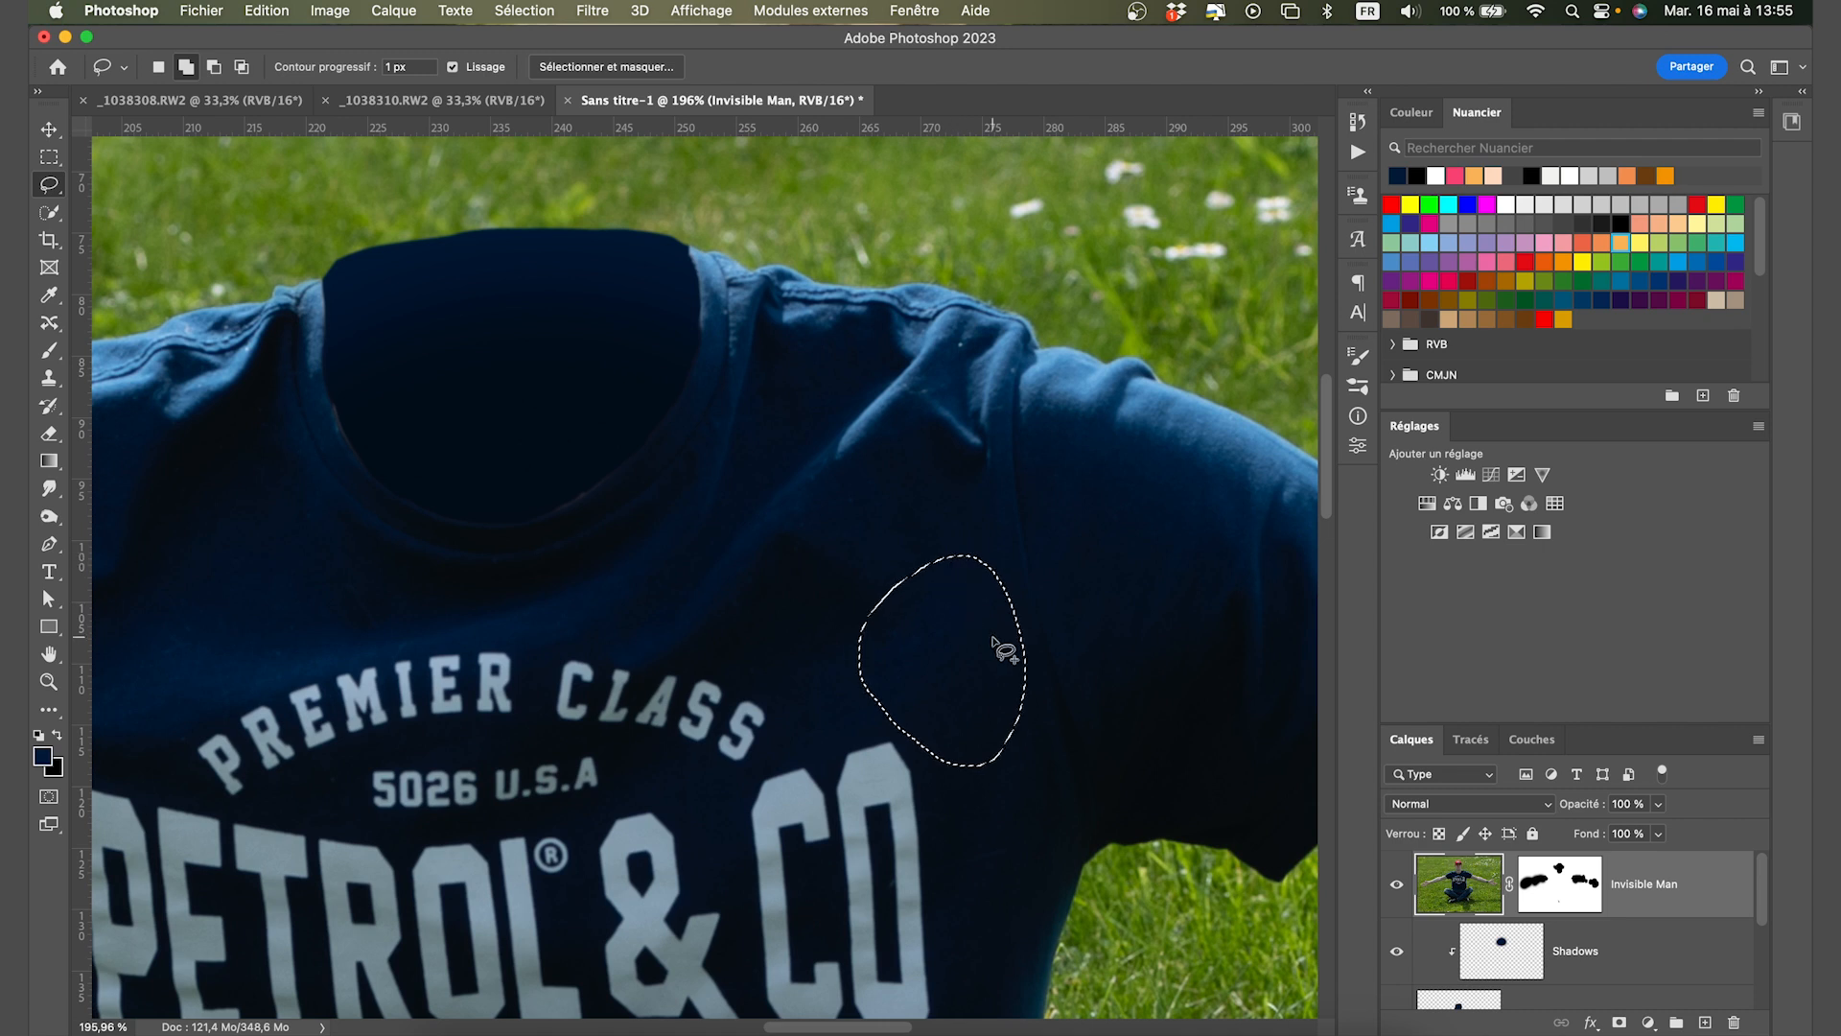
key("super+j")
scroll(1513, 915, "down", 1)
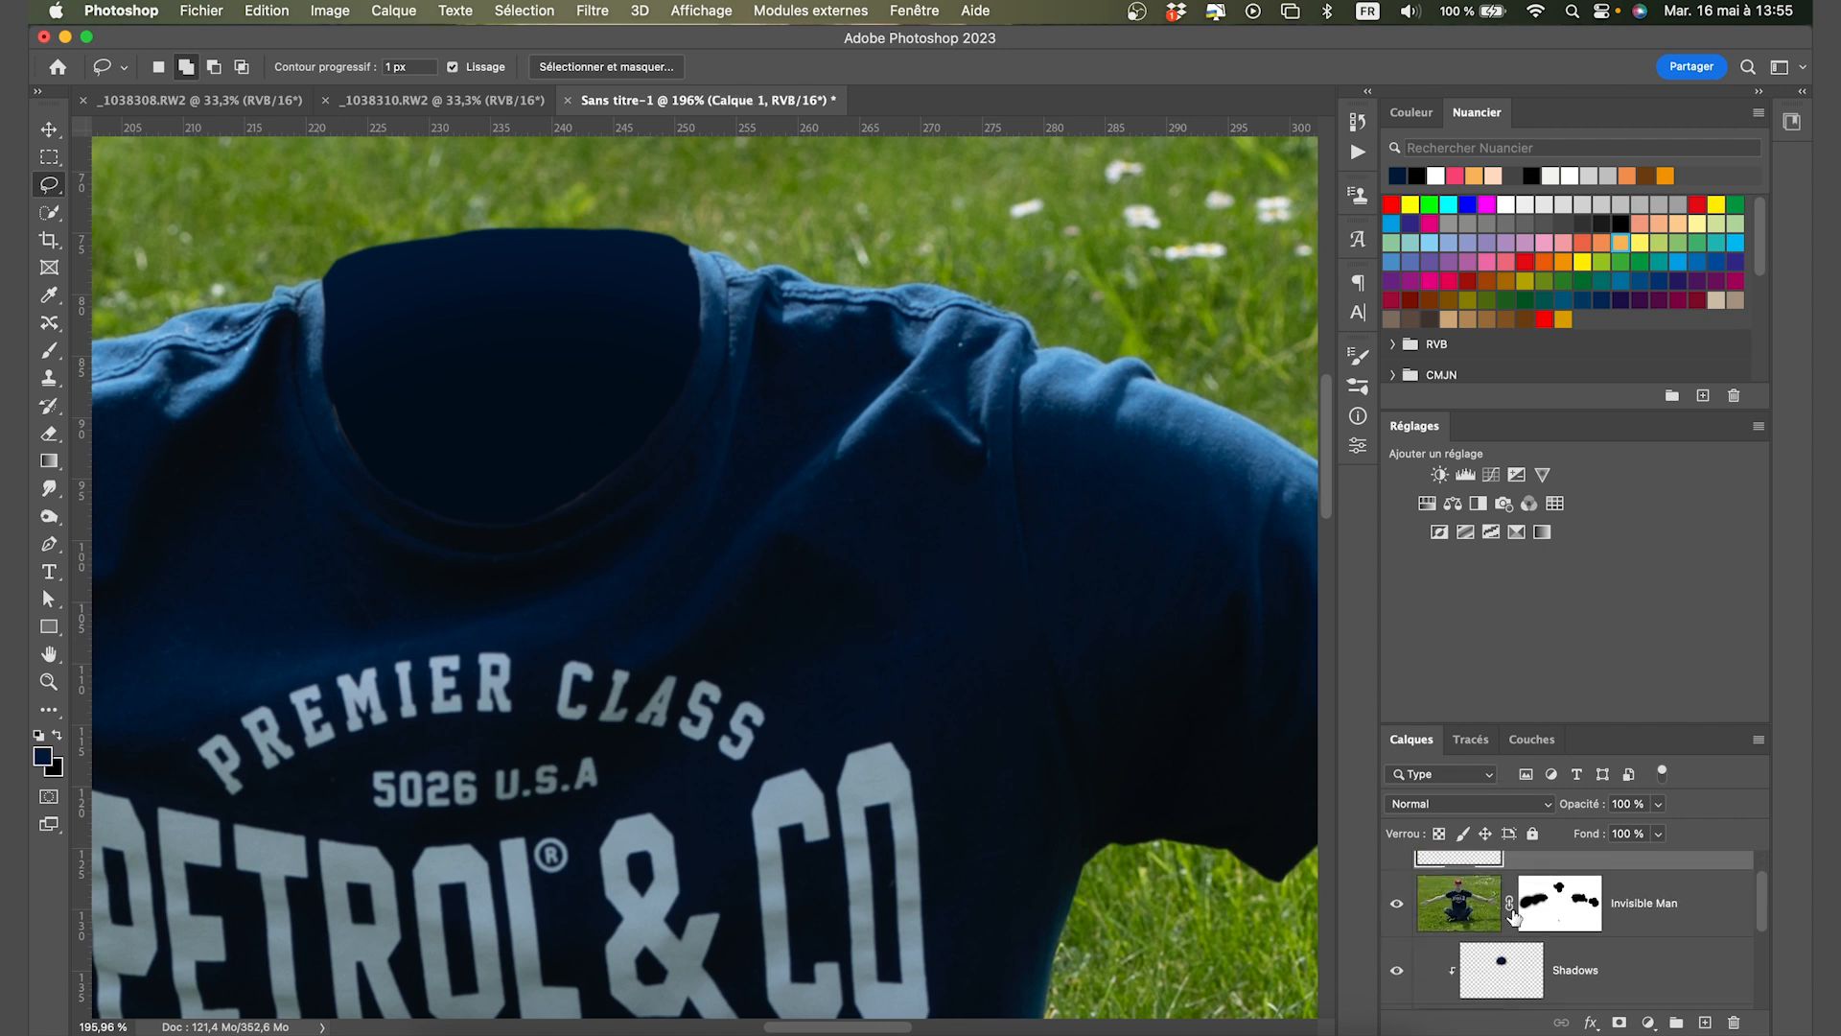
left_click_drag(1530, 863, 1533, 951)
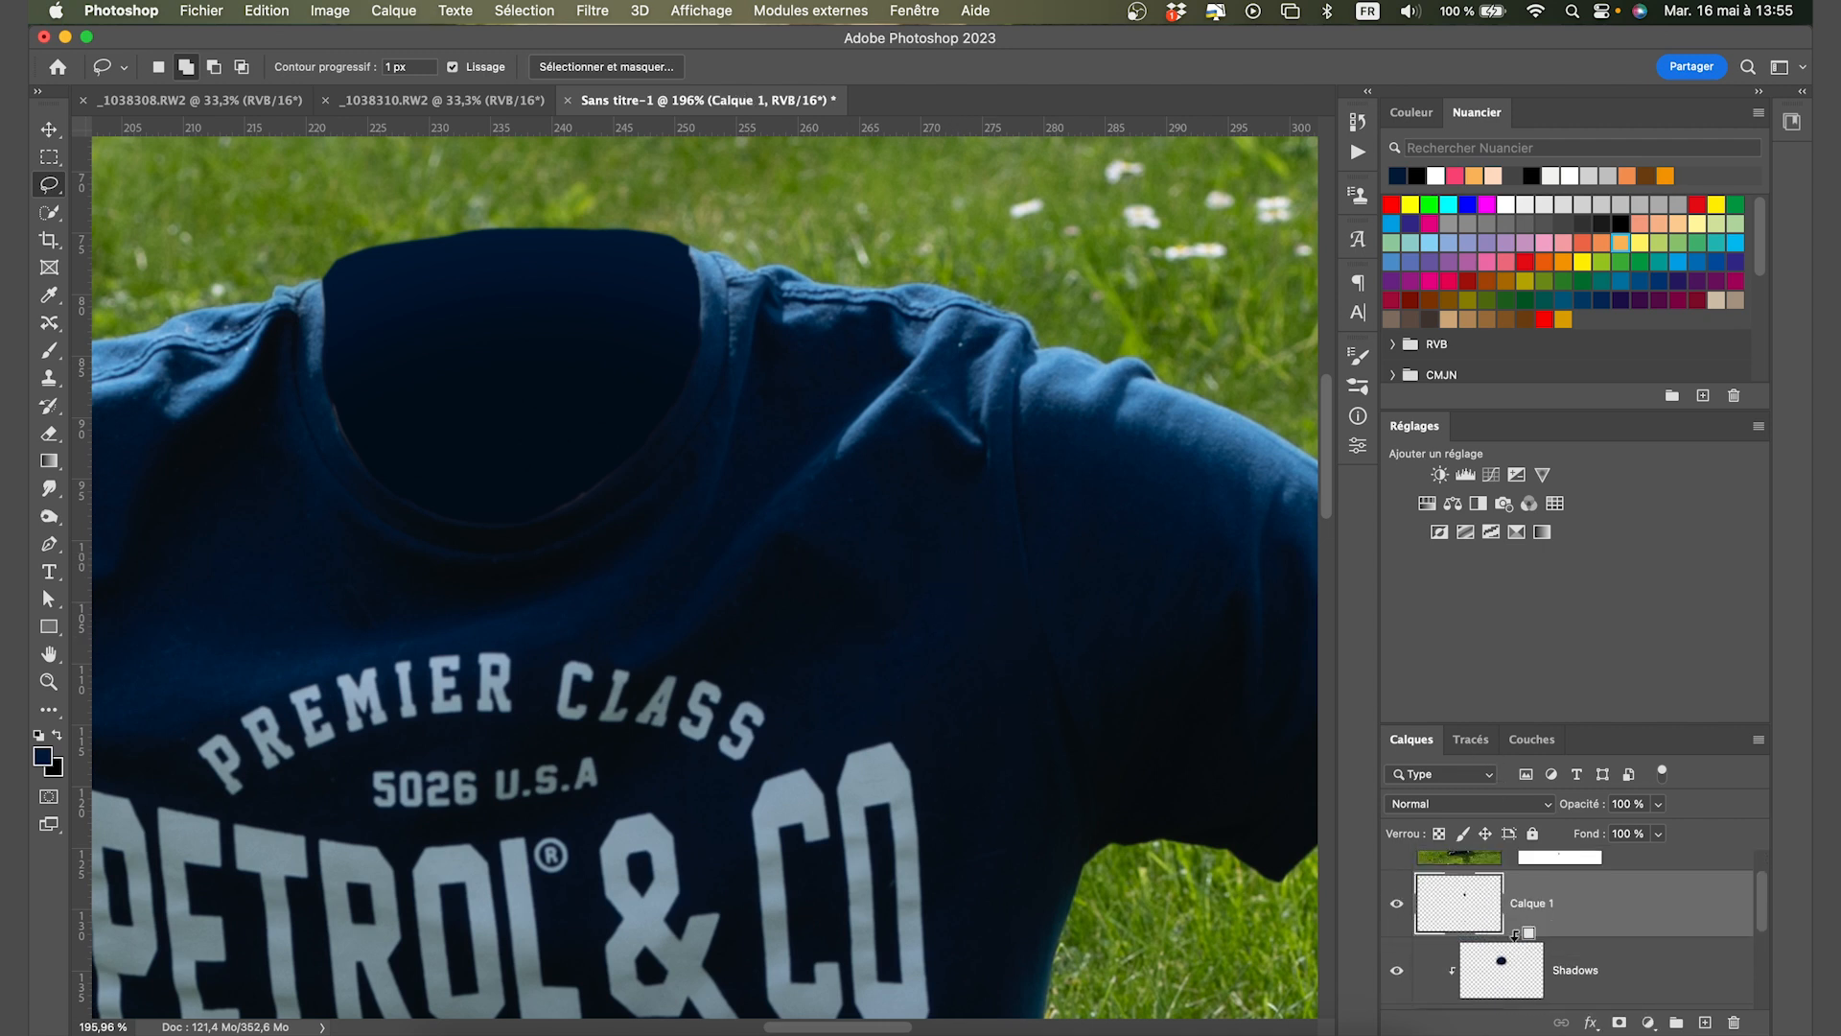
left_click(1514, 933, "alt")
Enlarge the copied fabric patch, rotate it about 94°, and position it to cover the shirt's neck opening.
key("super+t")
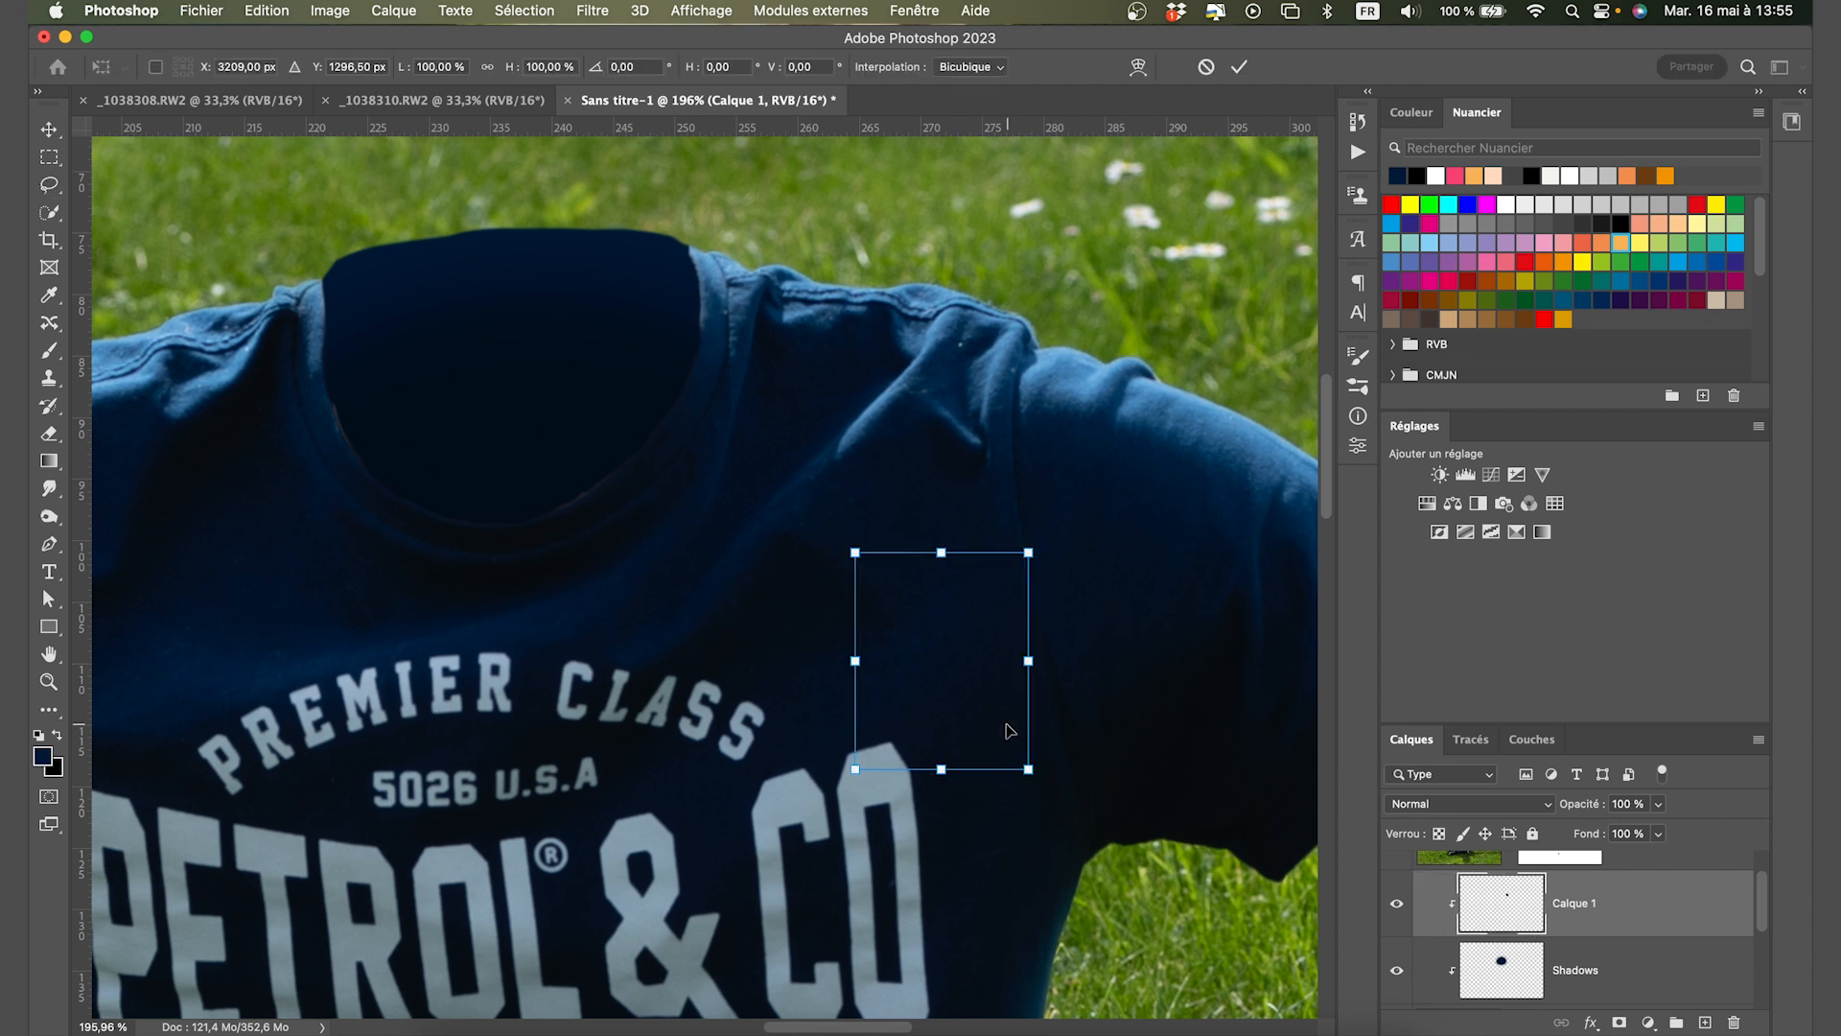
left_click_drag(856, 552, 398, 379)
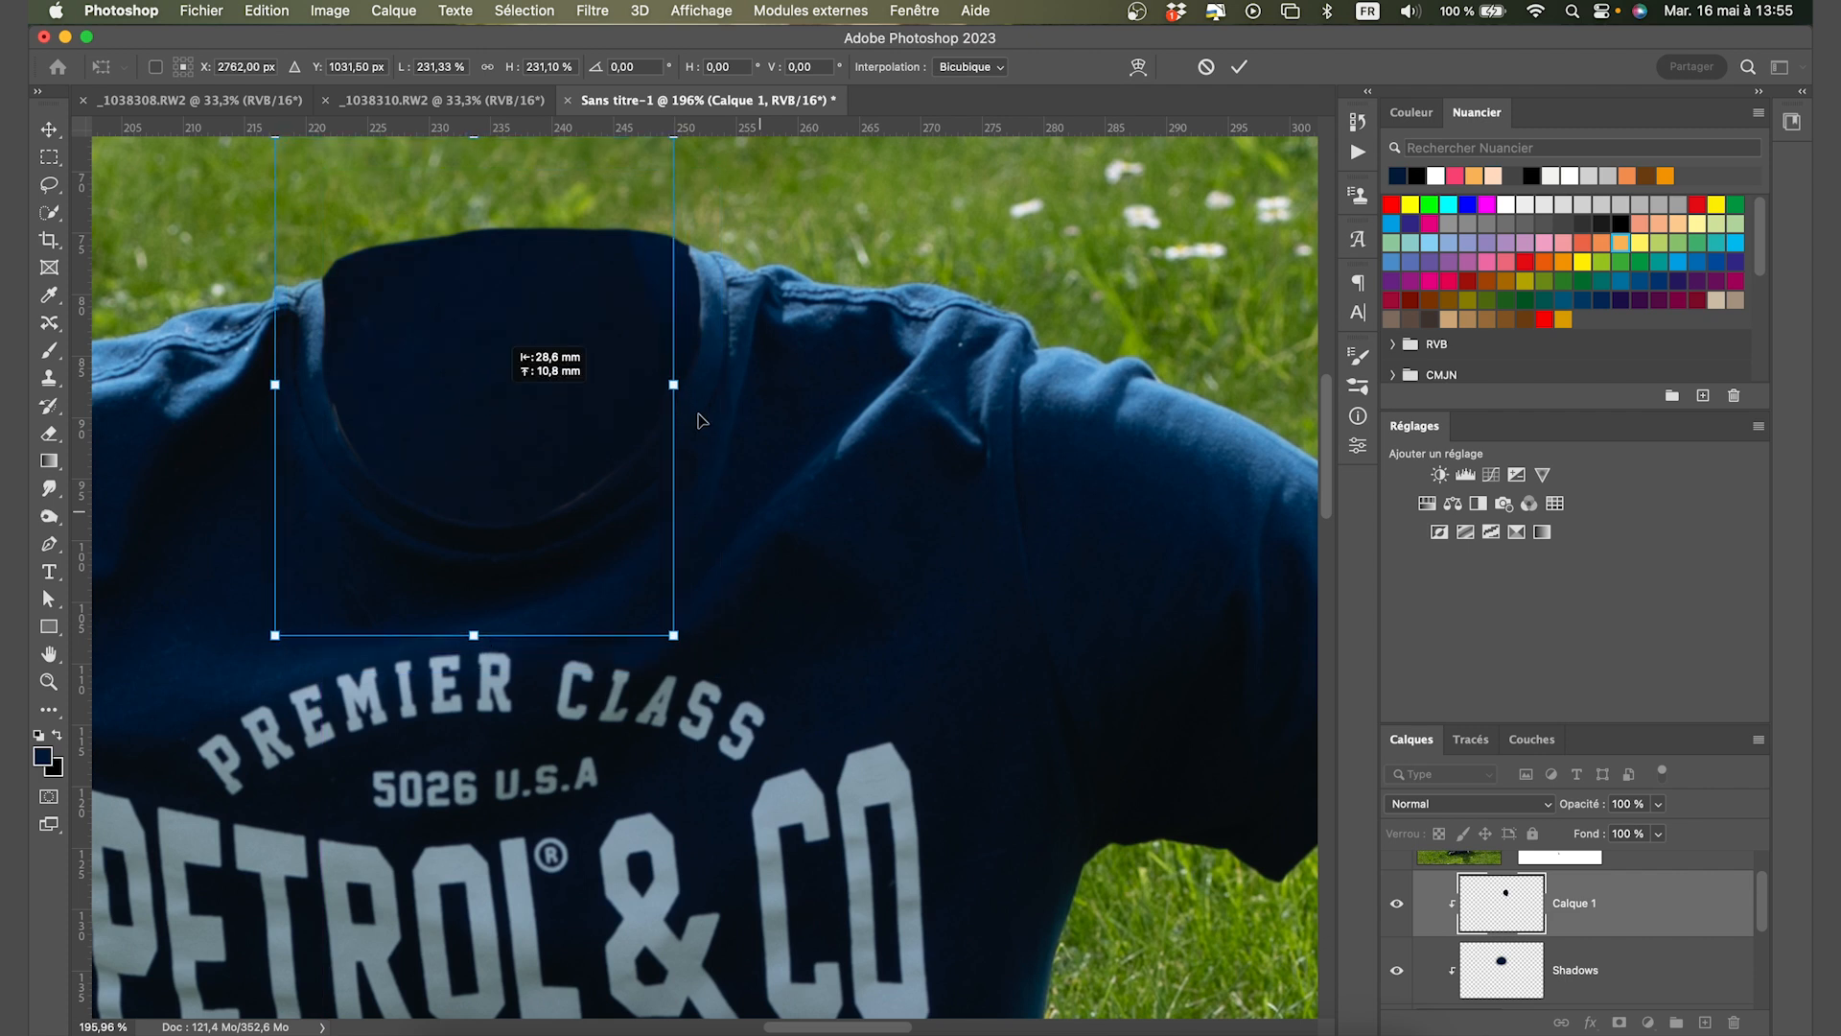
left_click_drag(623, 630, 491, 469)
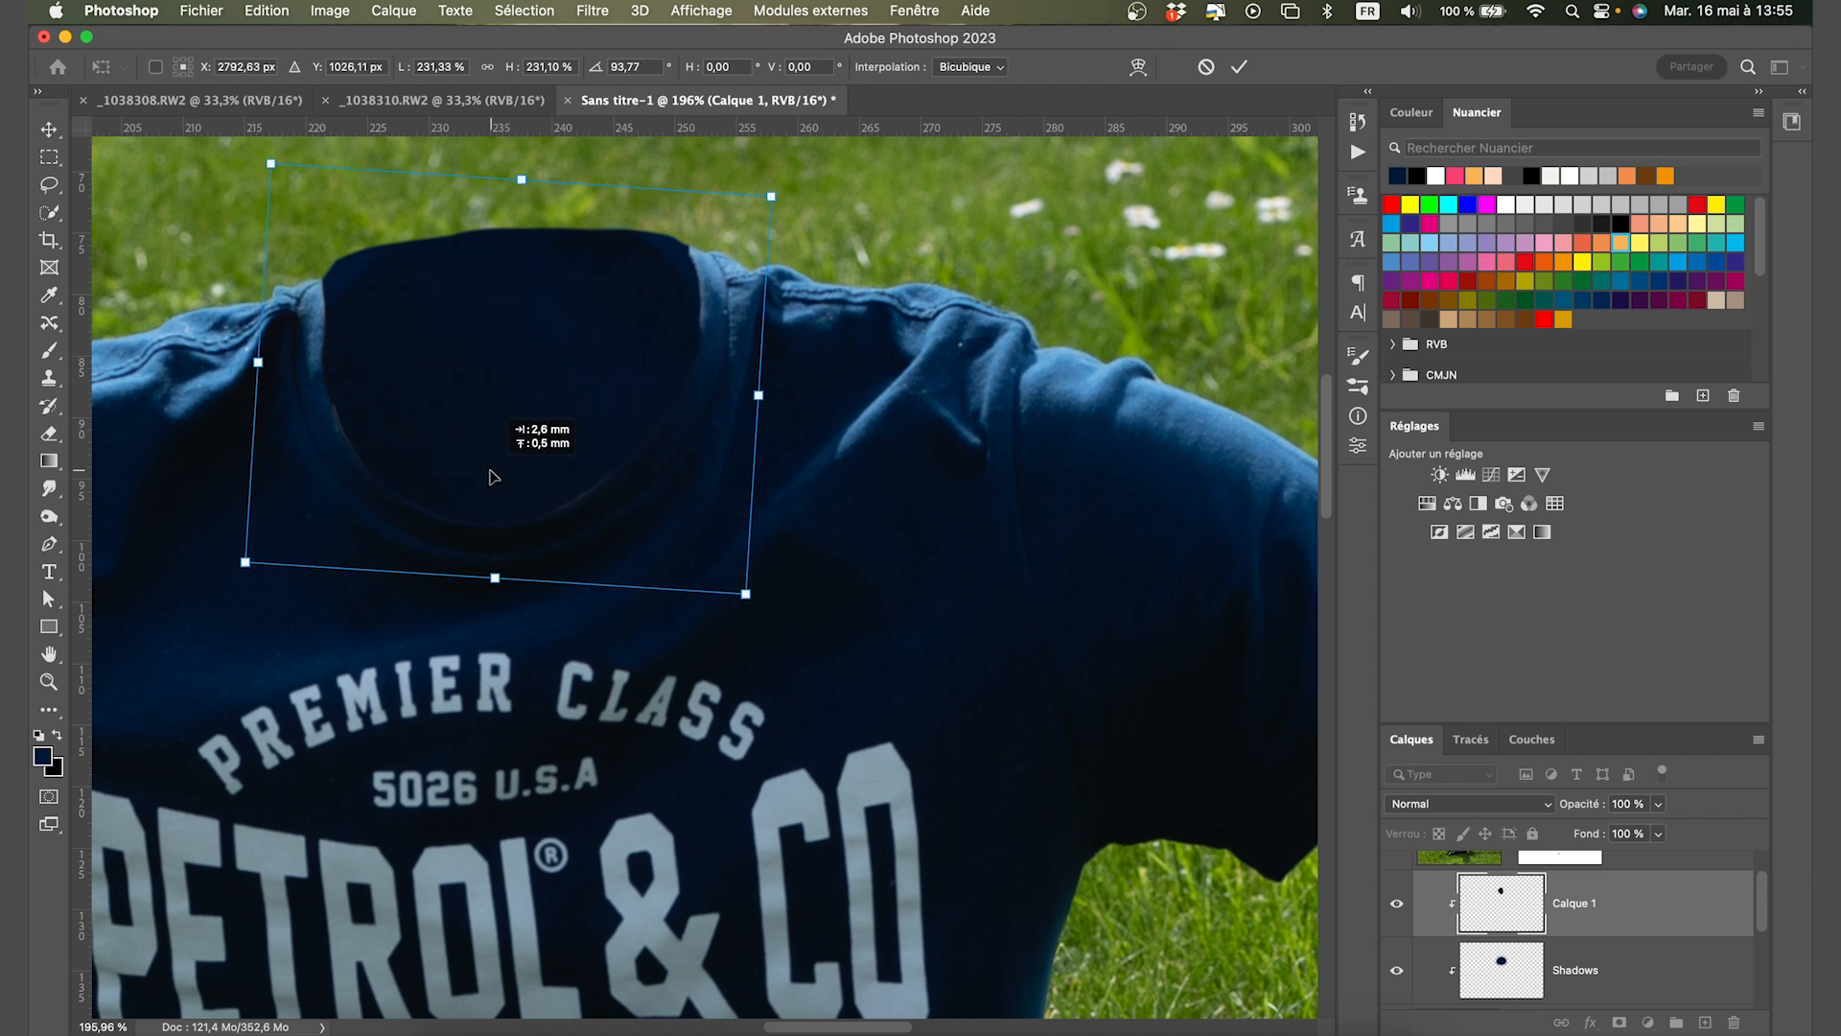
left_click_drag(747, 593, 796, 625)
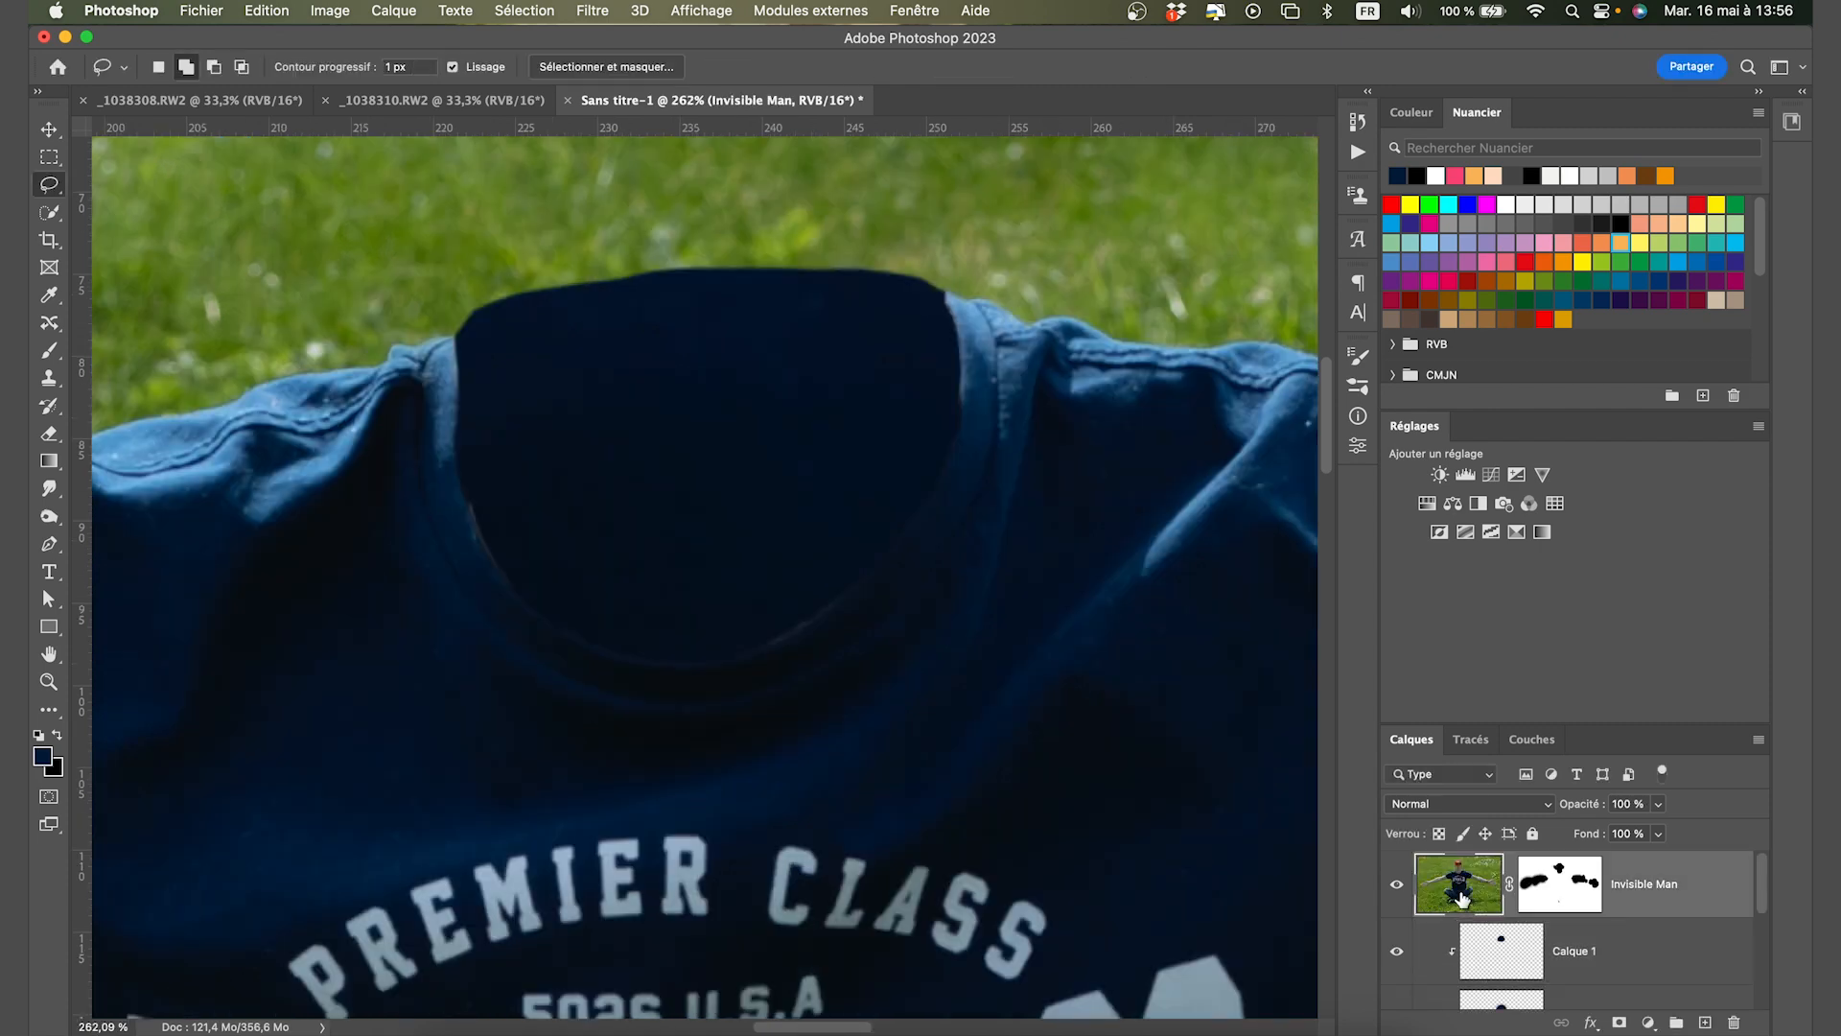
Add a new layer clipped to Invisible Man and sample the light blue of the sunlit shoulder edge.
left_click(1705, 1023)
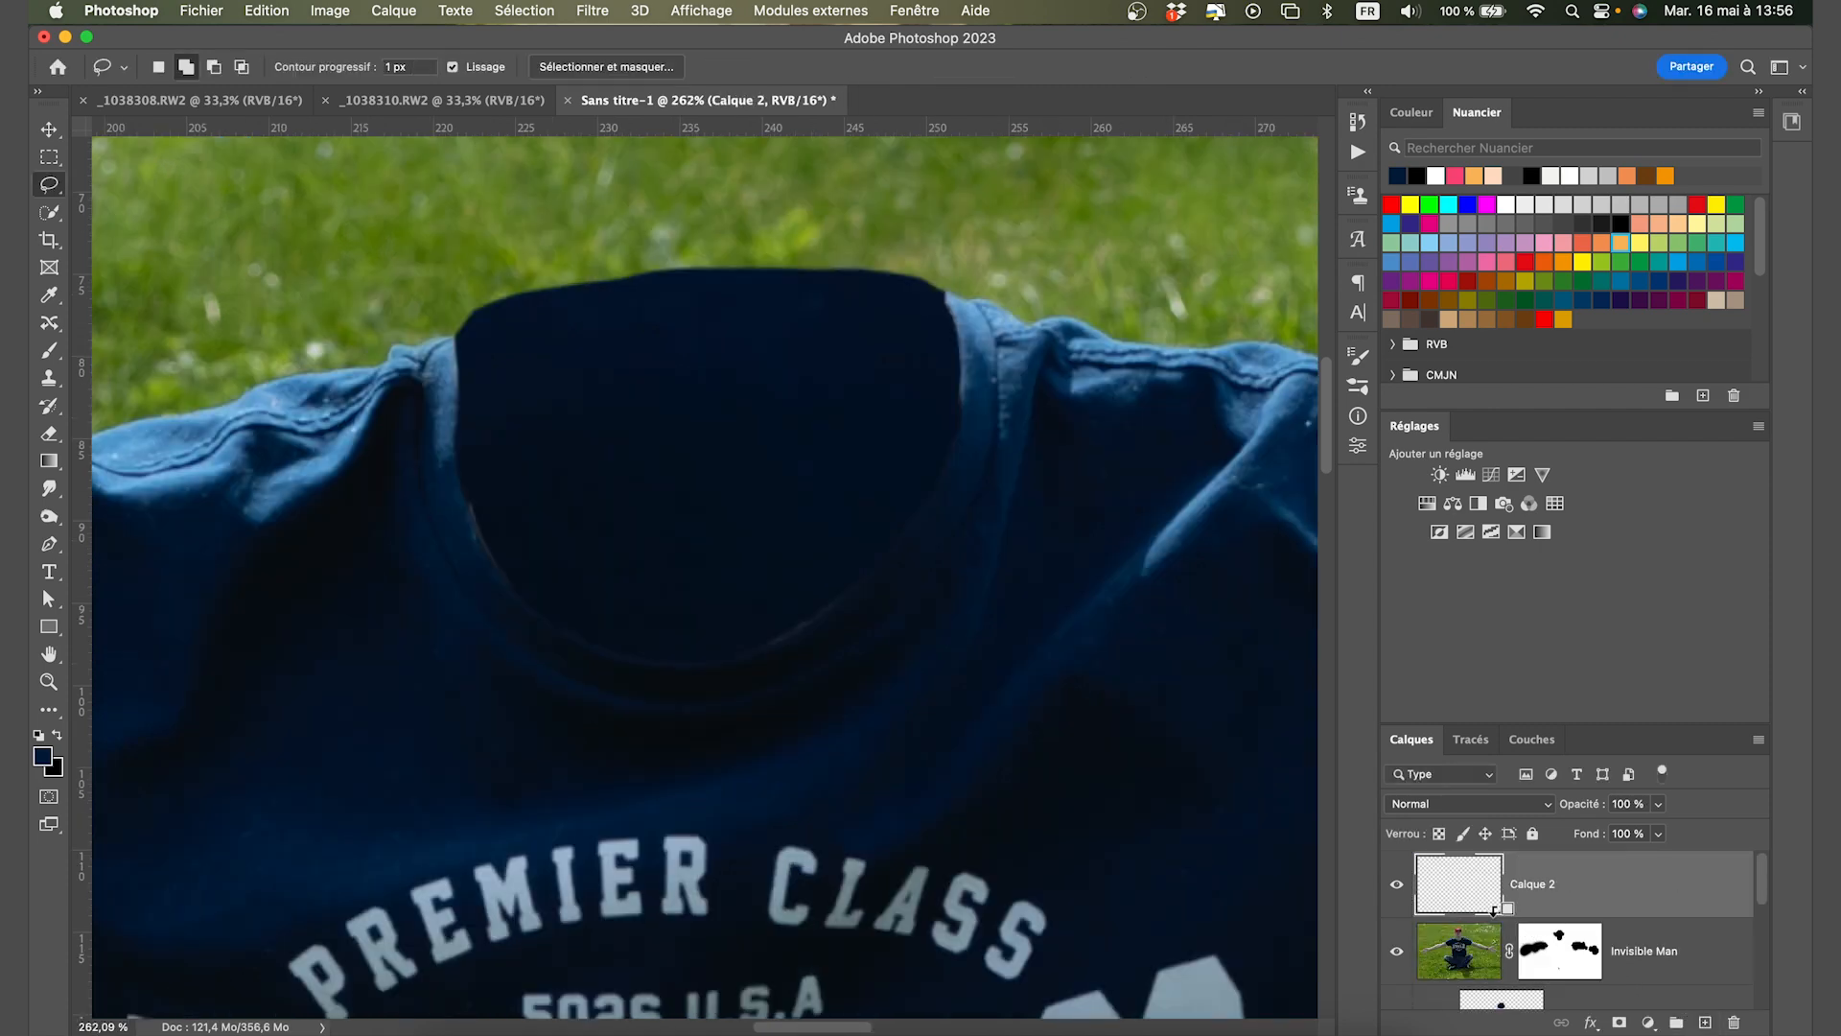
left_click(1493, 911, "alt")
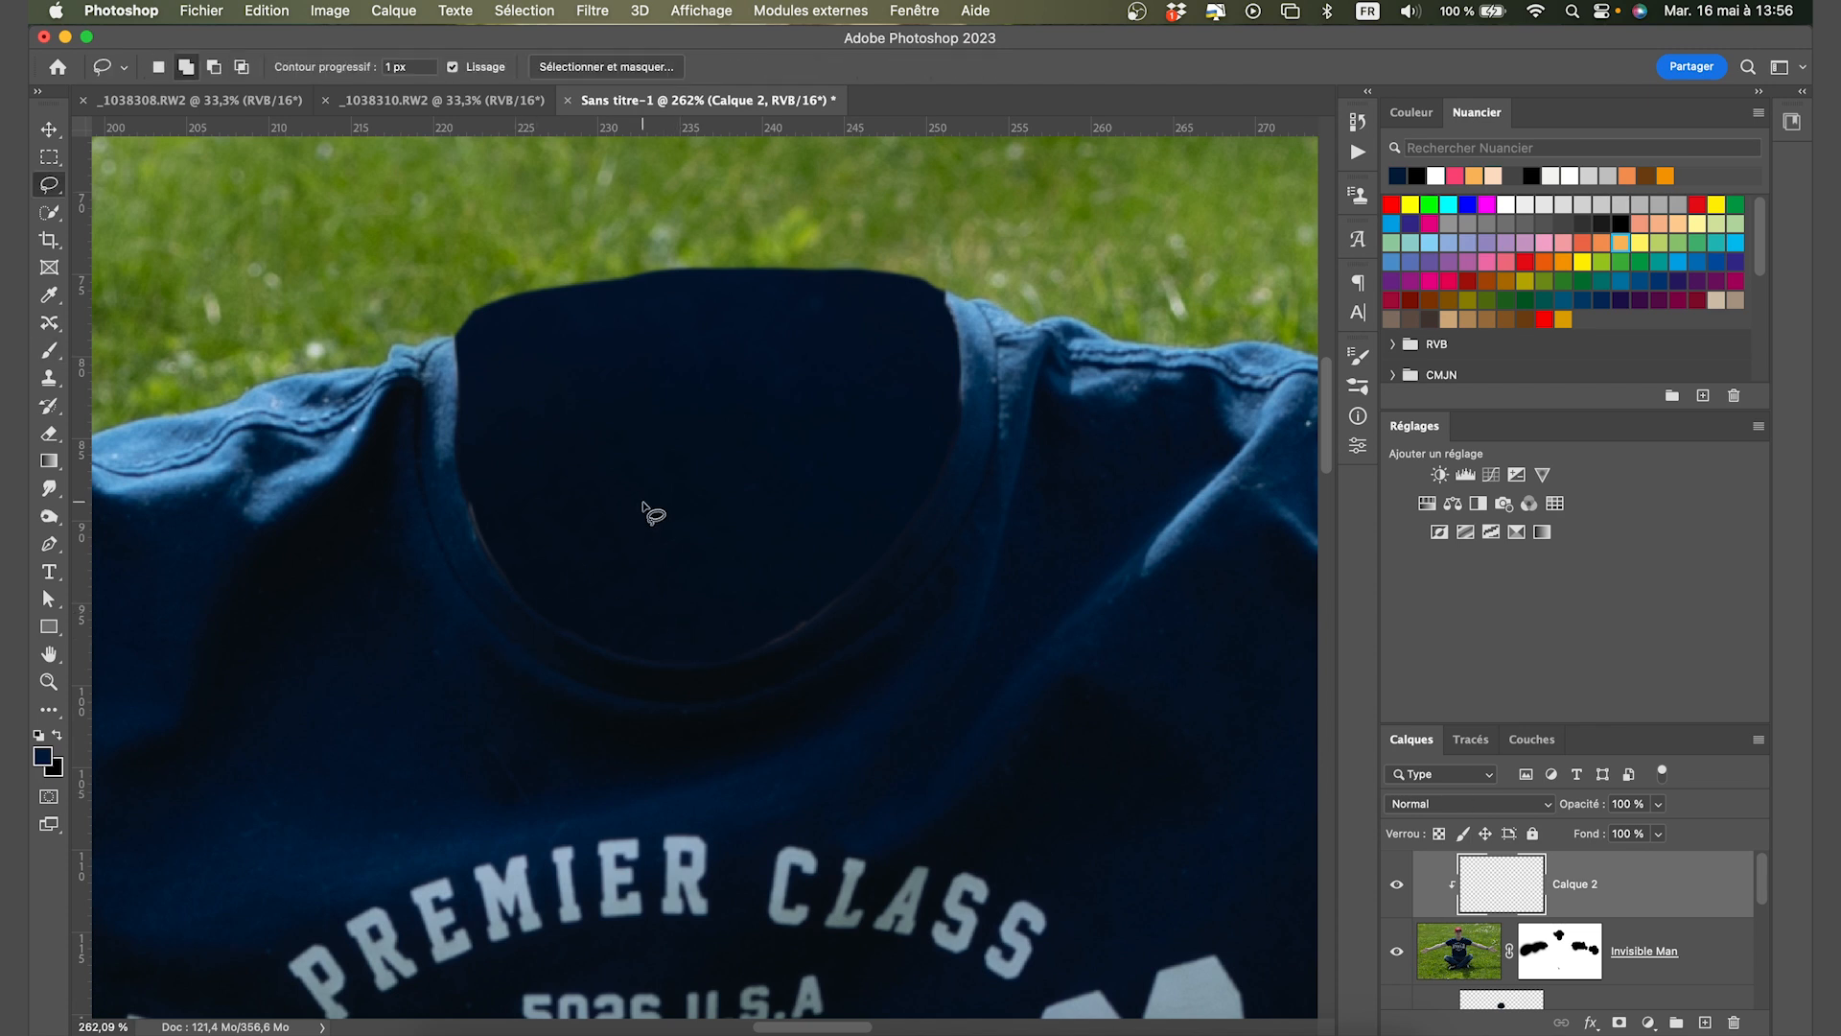
key("i")
left_click(211, 407)
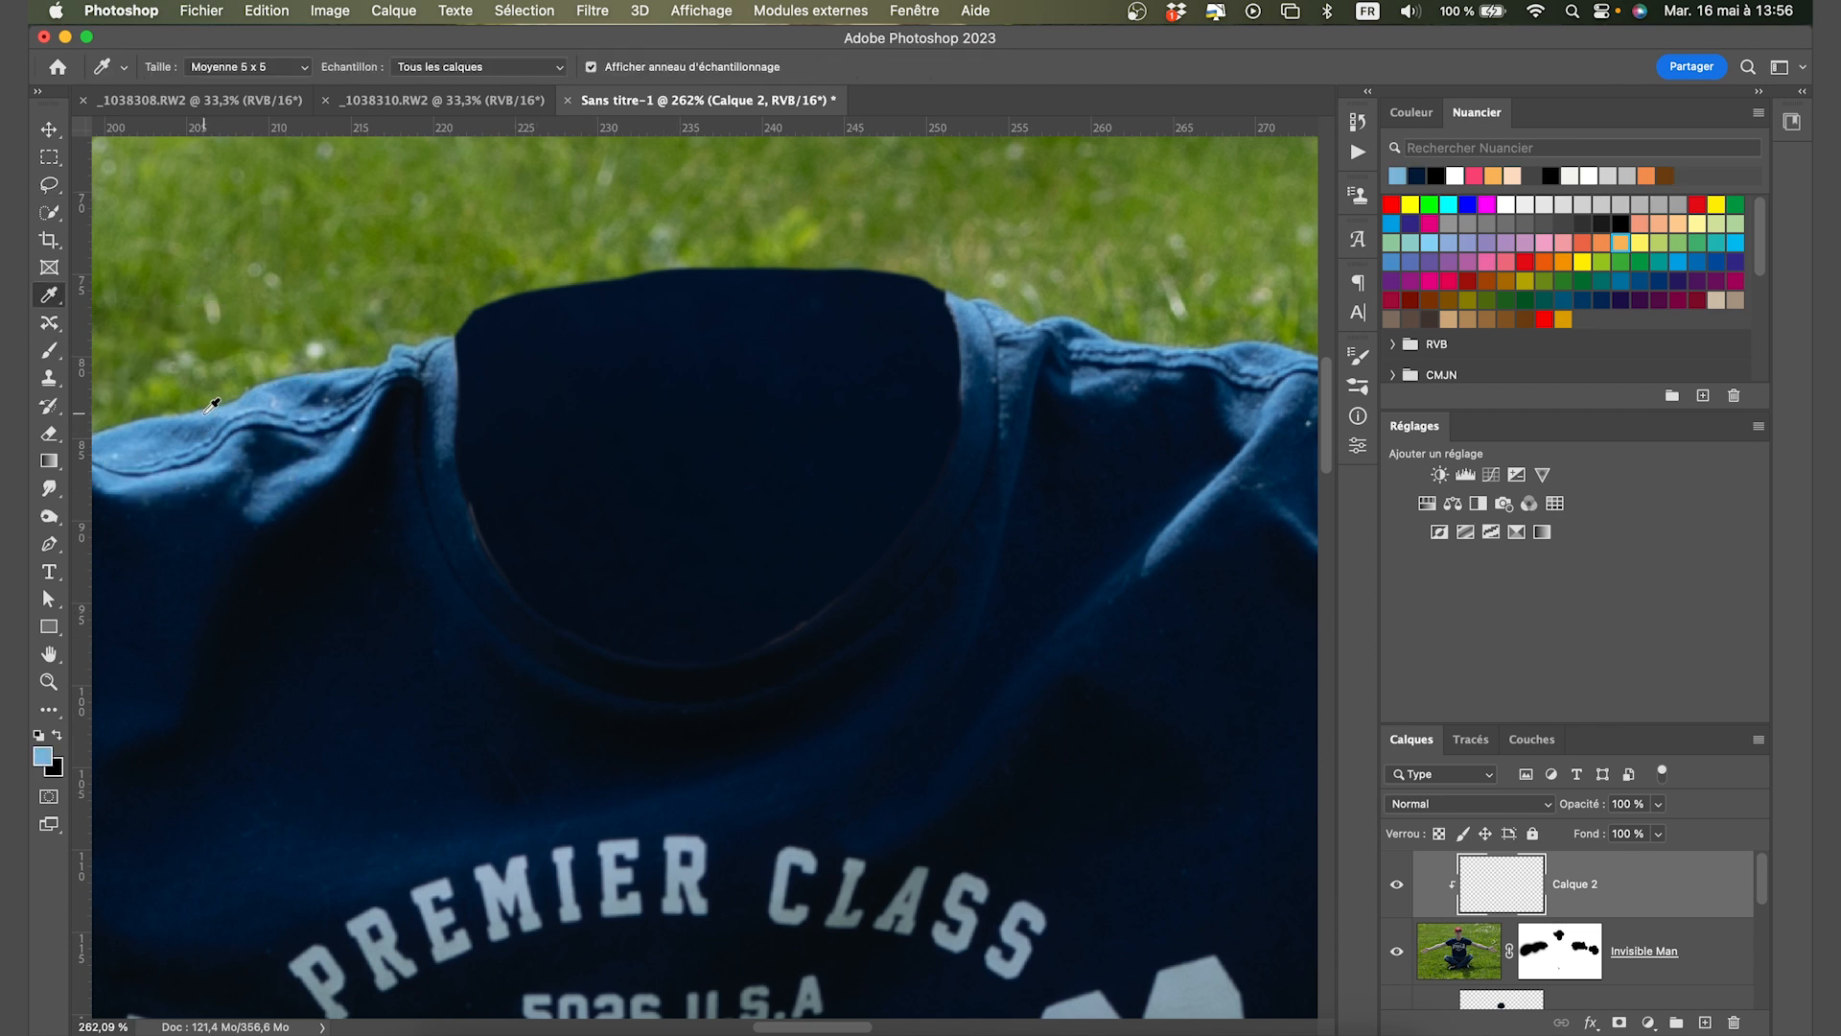
Paint a thin light-blue highlight along the collar's front rim with a soft brush of about 19 to 38 px.
right_click(725, 551)
key("b")
left_click_drag(831, 579, 470, 579)
left_click_drag(732, 603, 570, 604)
left_click_drag(704, 631, 703, 736)
left_click_drag(751, 608, 652, 618)
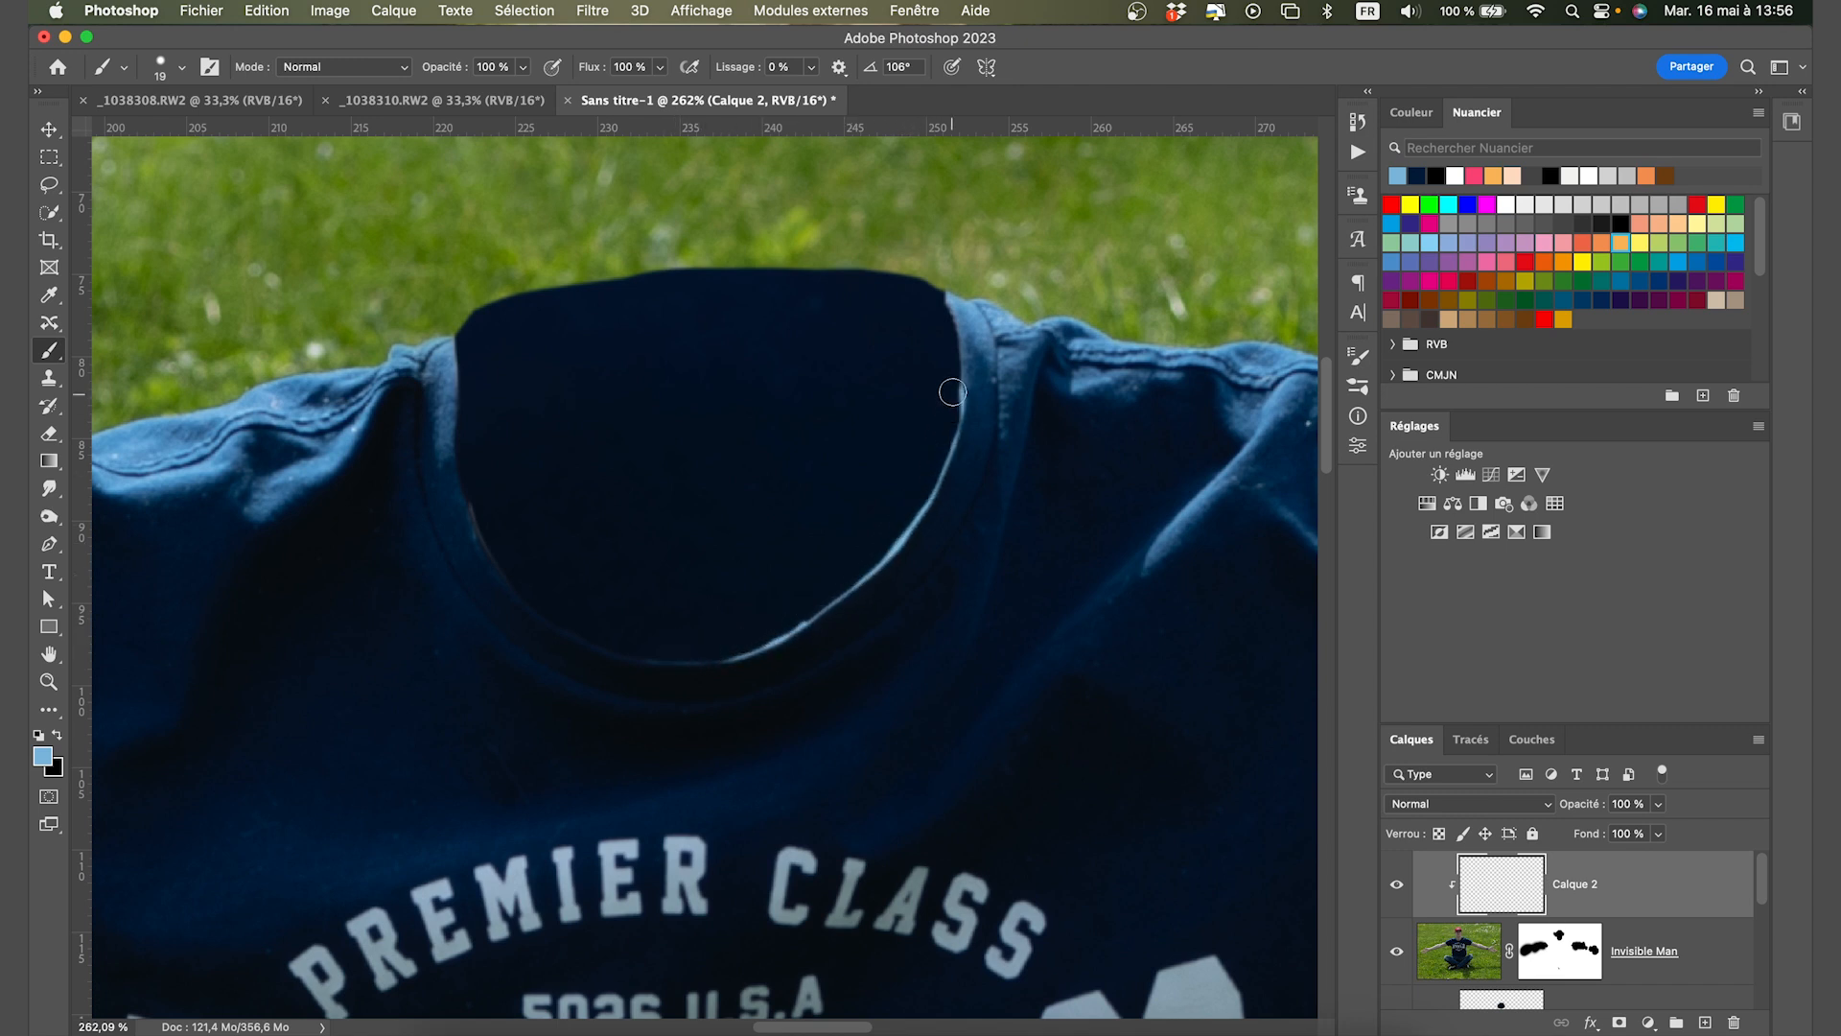
left_click_drag(660, 635, 714, 635)
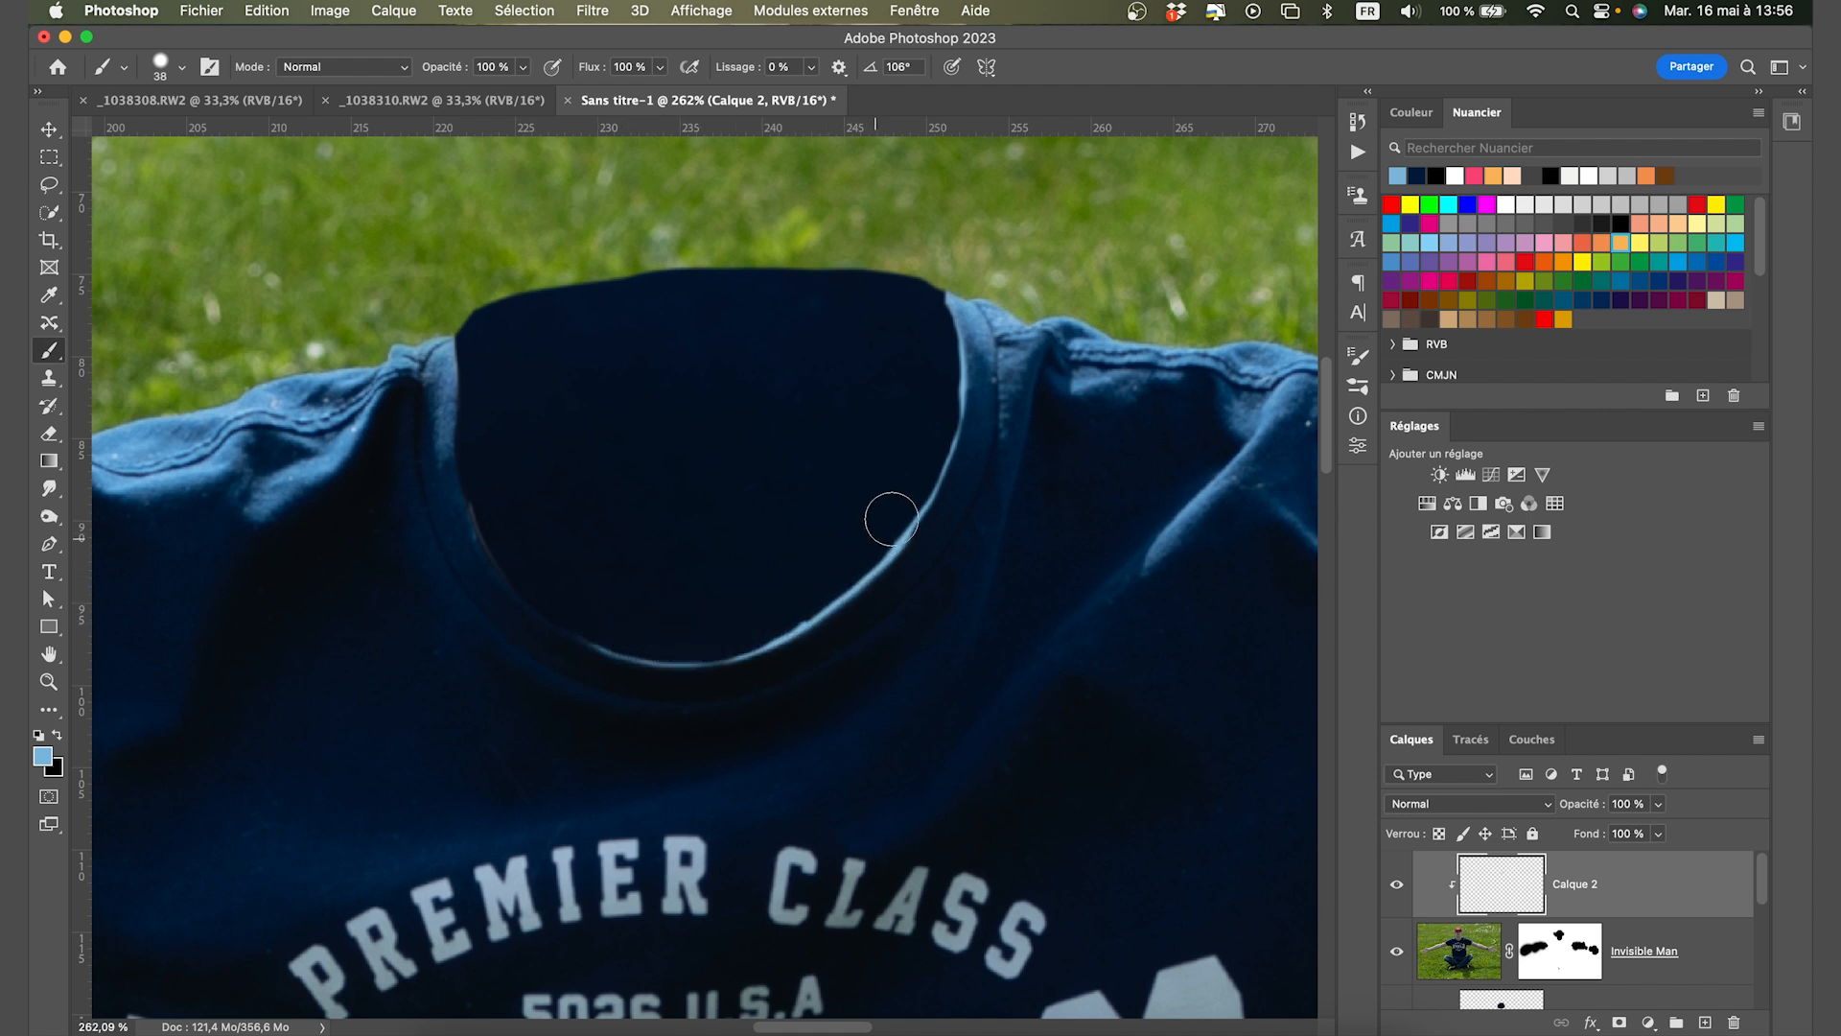
Set the highlight layer to Lumière tamisée, name it "Lights", and add a clipped duplicate of it above.
scroll(875, 514, "down", 3)
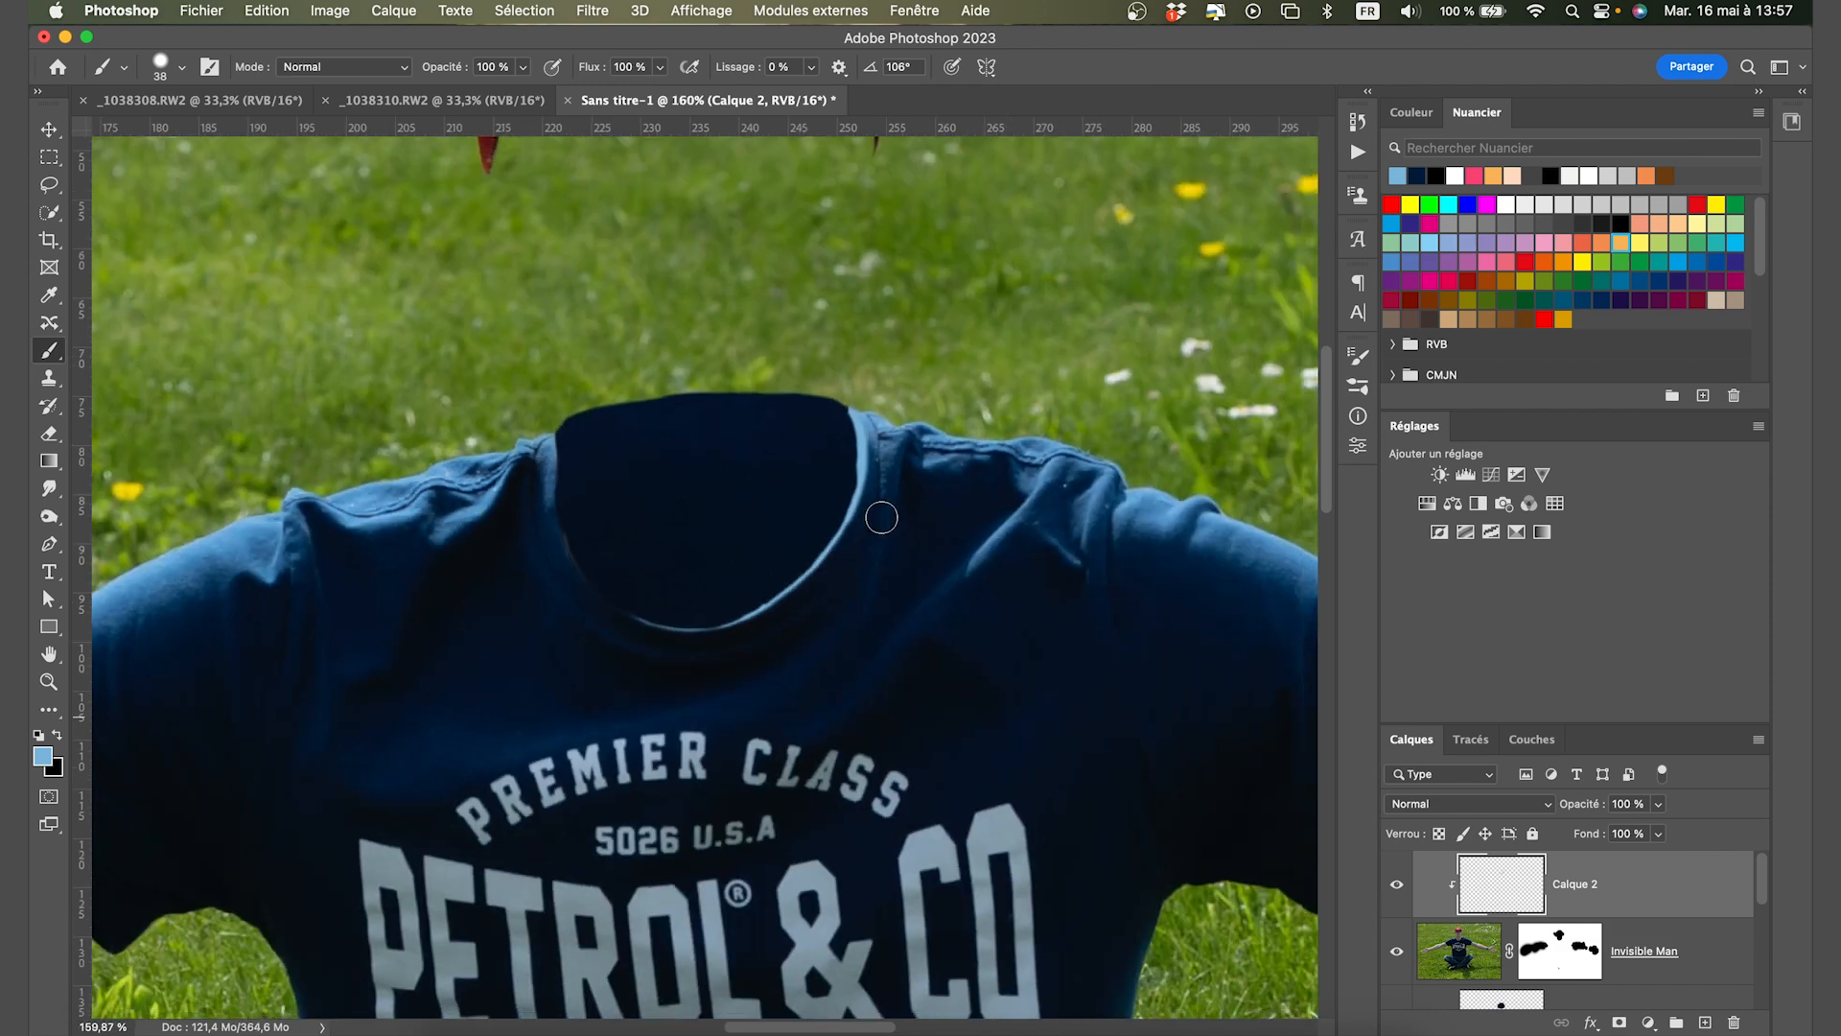
left_click(1467, 804)
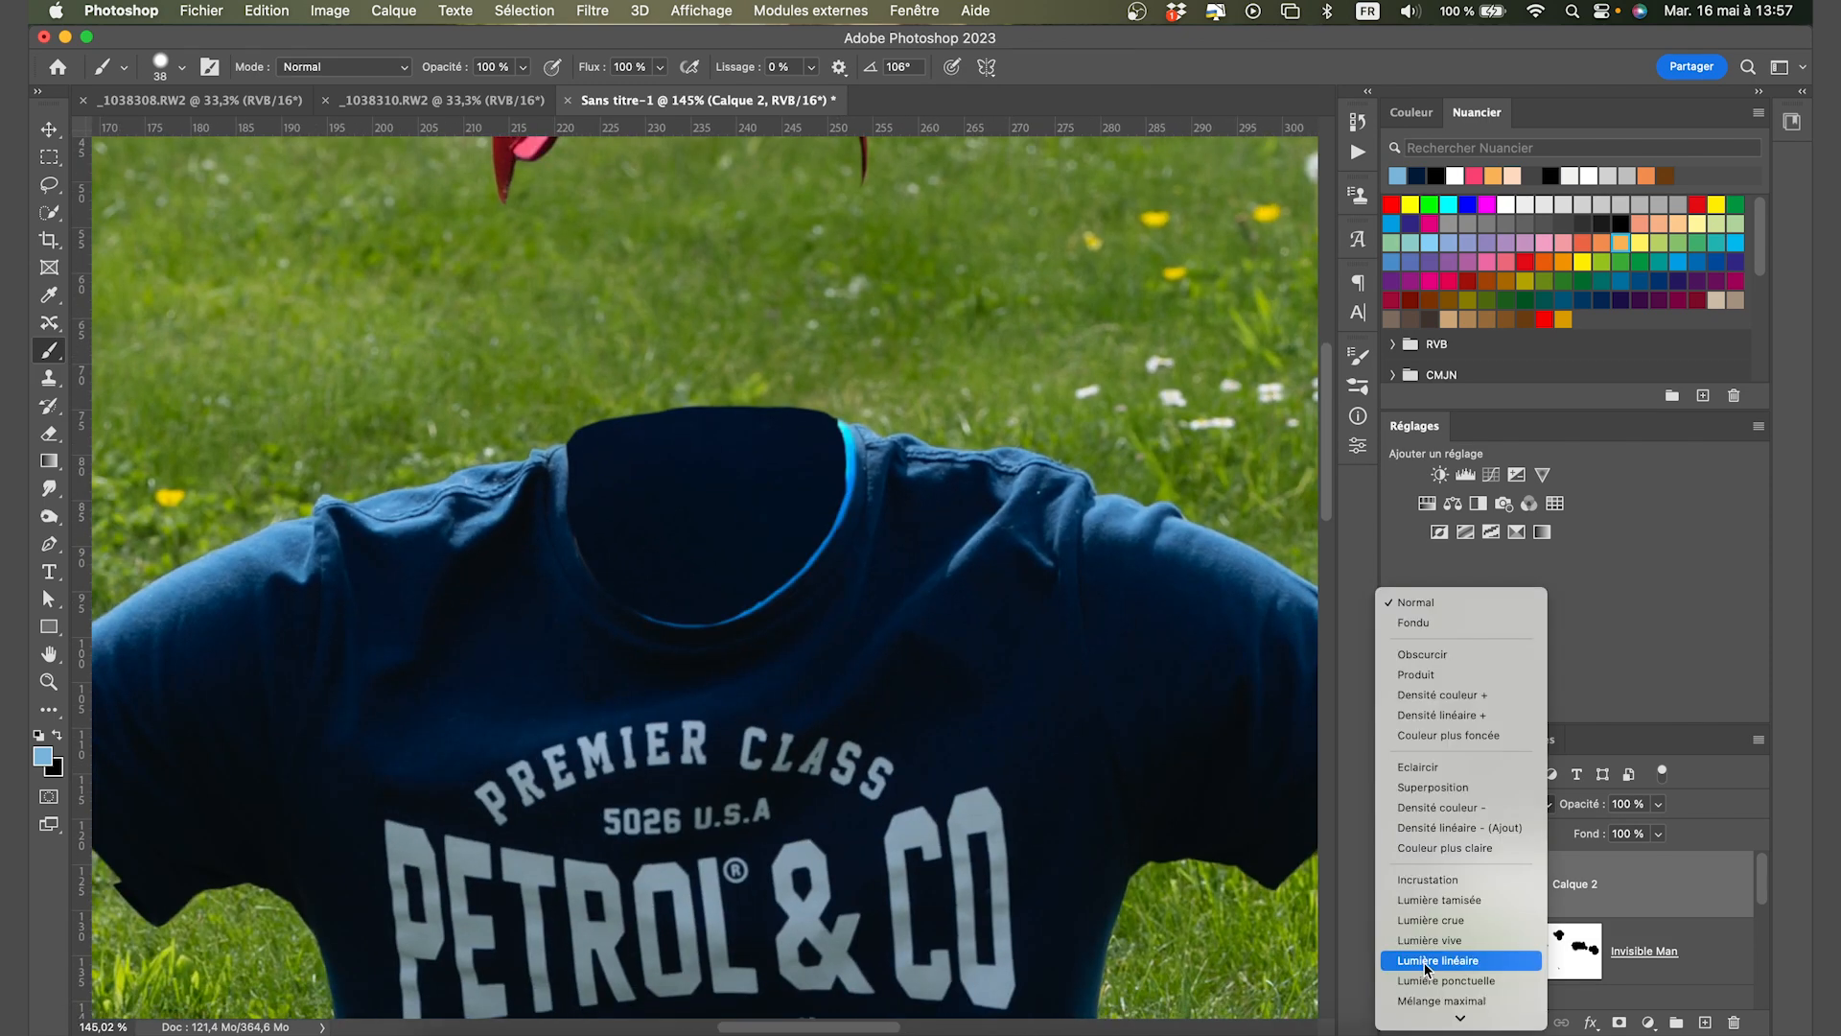
left_click(1426, 899)
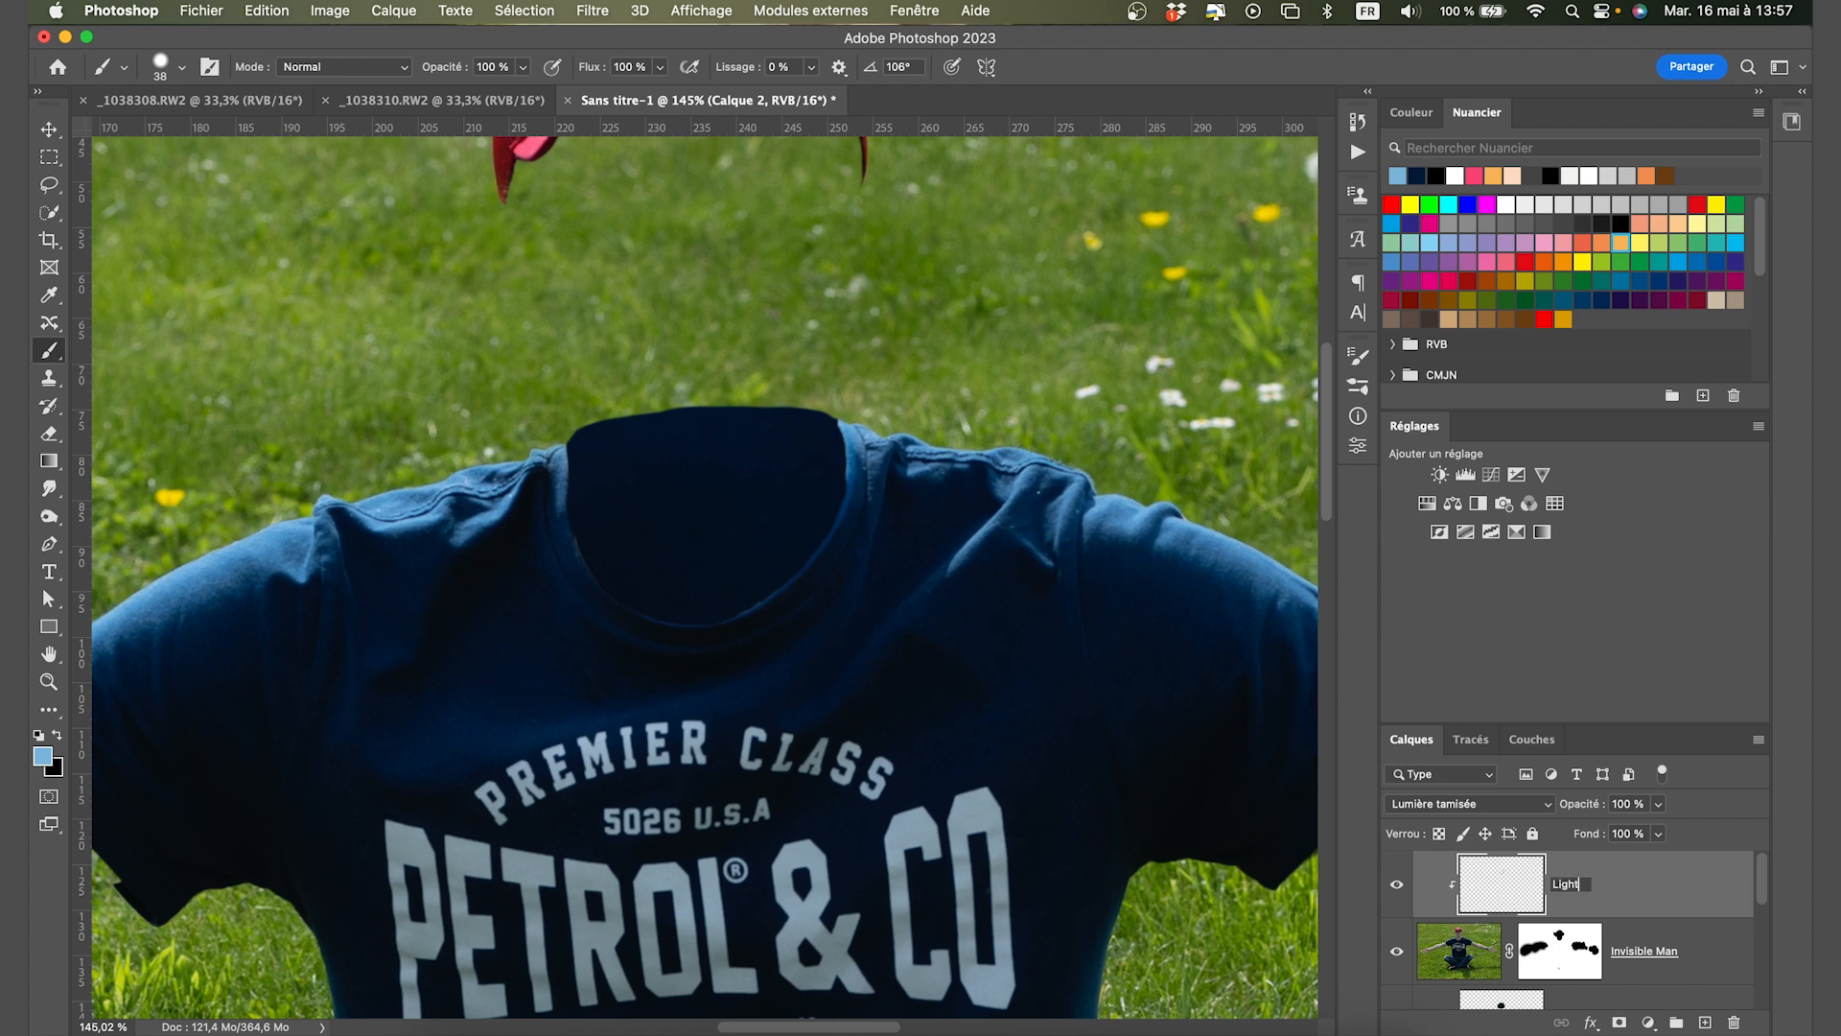
key("super+j")
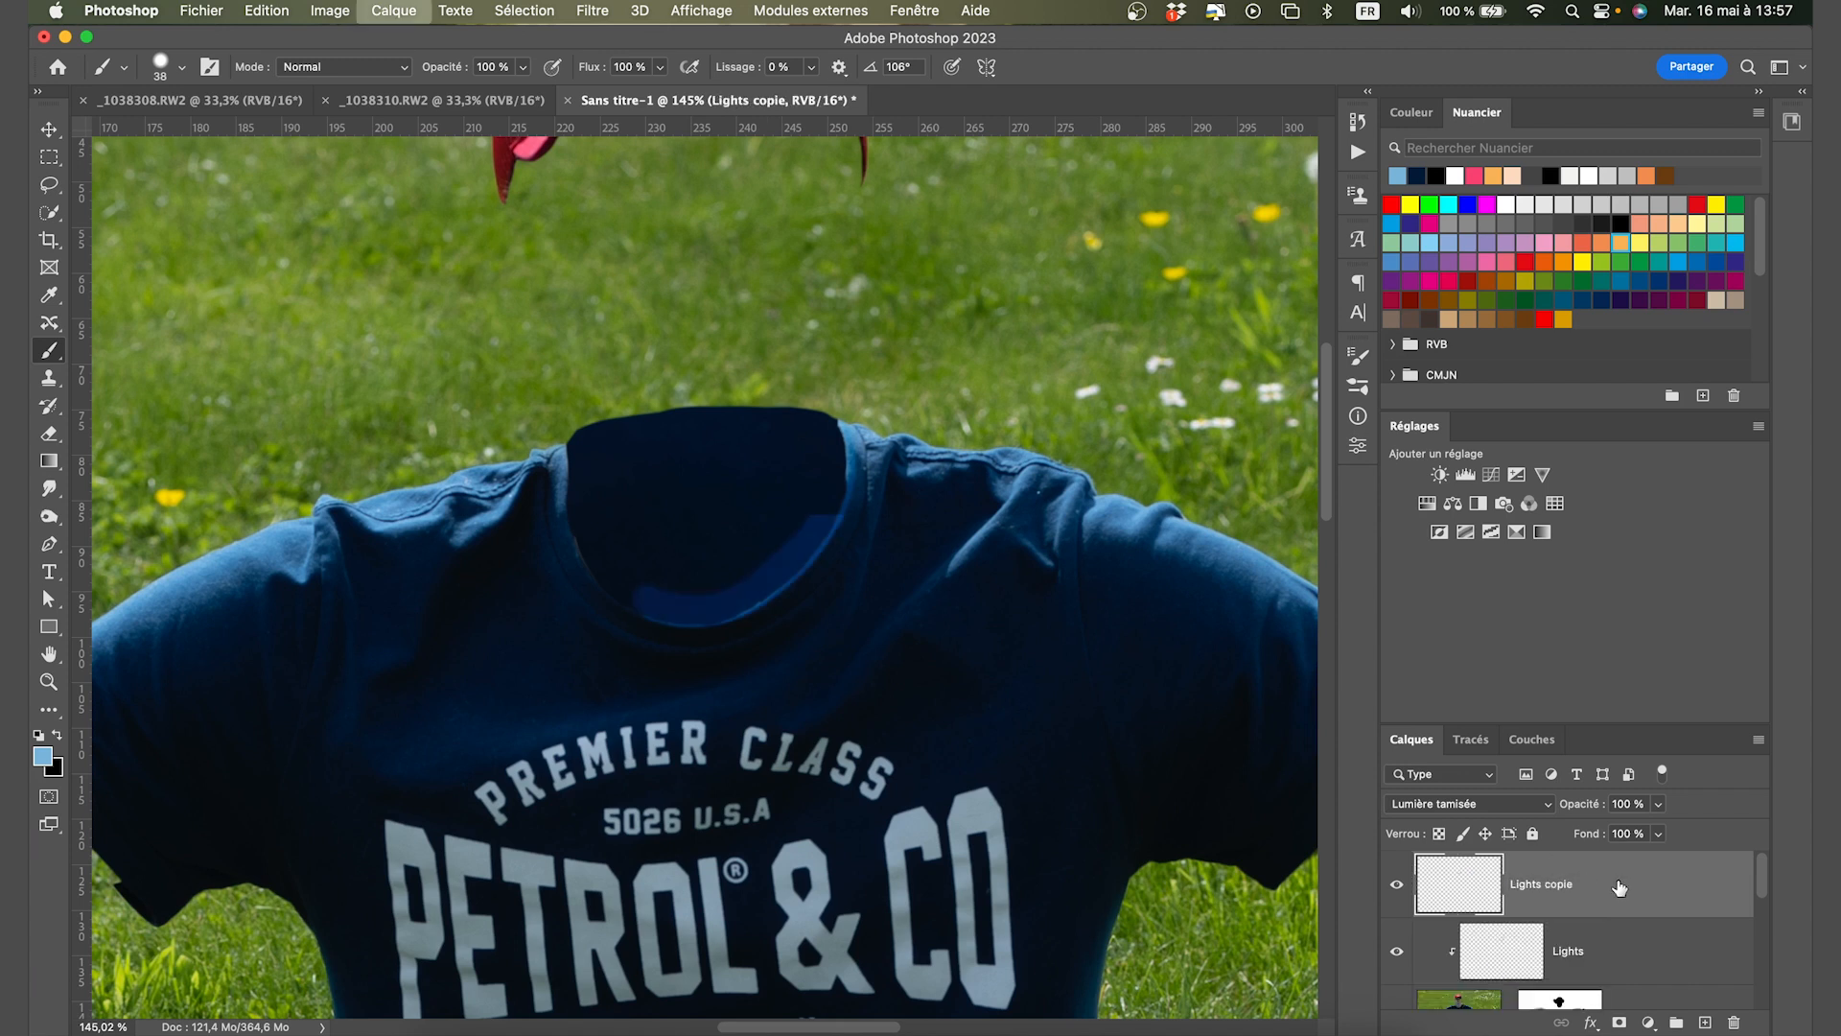
left_click(1493, 915, "alt")
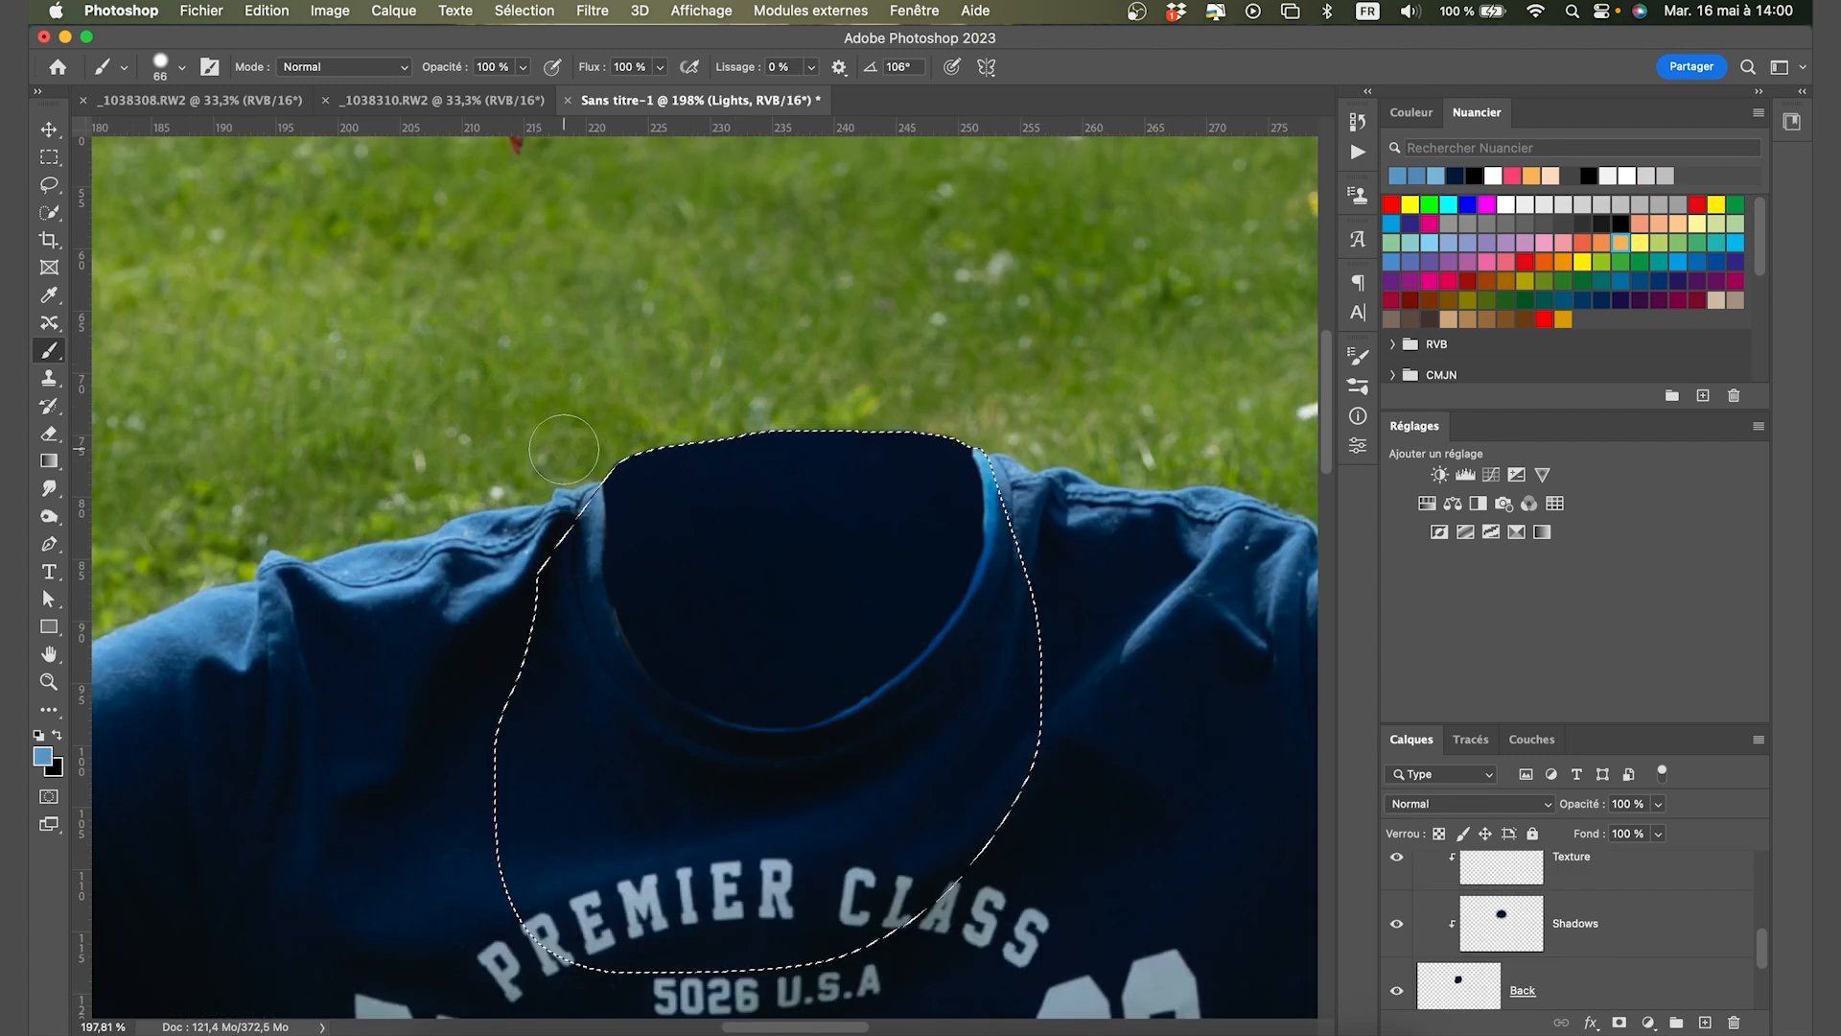
Paint a blue highlight along the back collar's upper edge inside the selection with a soft brush of about 103 px, then deselect.
mouse_move(555, 444)
left_mouse_down()
mouse_move(602, 447)
mouse_move(555, 448)
mouse_move(641, 407)
mouse_move(820, 382)
mouse_move(886, 376)
mouse_move(993, 412)
mouse_move(914, 378)
mouse_move(786, 374)
mouse_move(947, 401)
left_mouse_up()
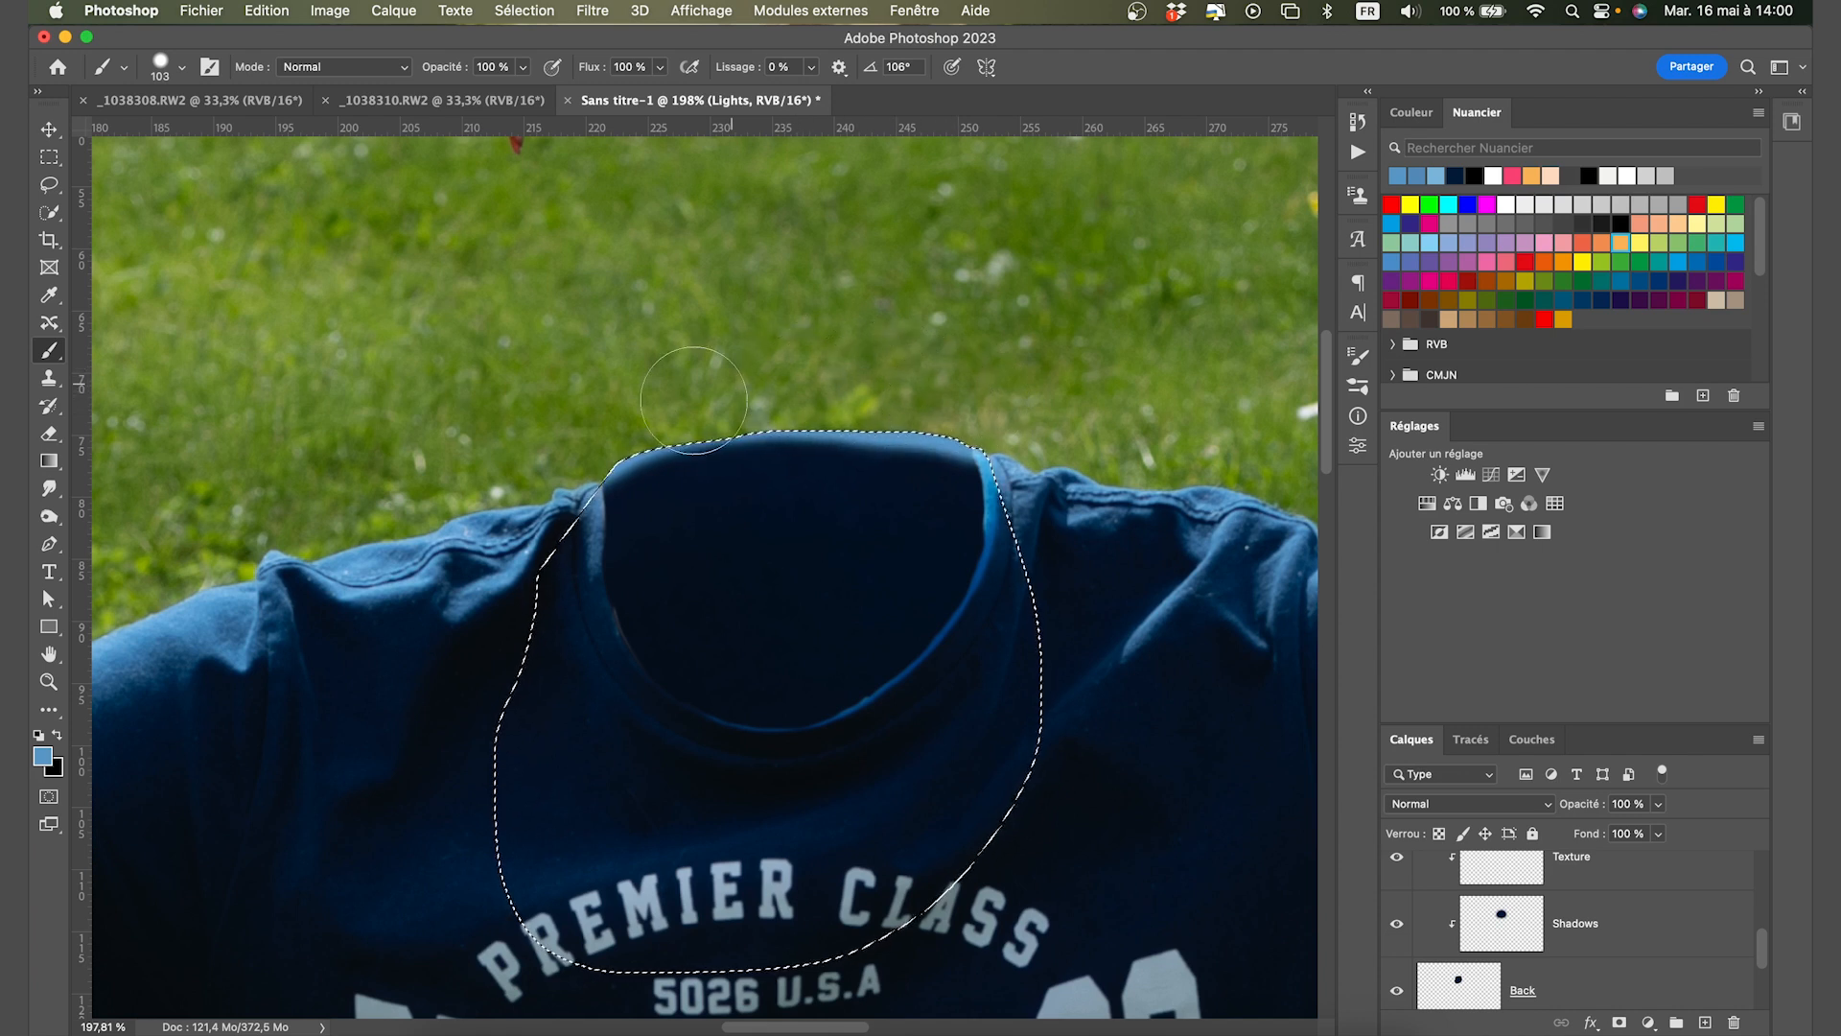
mouse_move(597, 433)
left_mouse_down()
mouse_move(729, 403)
mouse_move(965, 397)
left_mouse_up()
key("super+d")
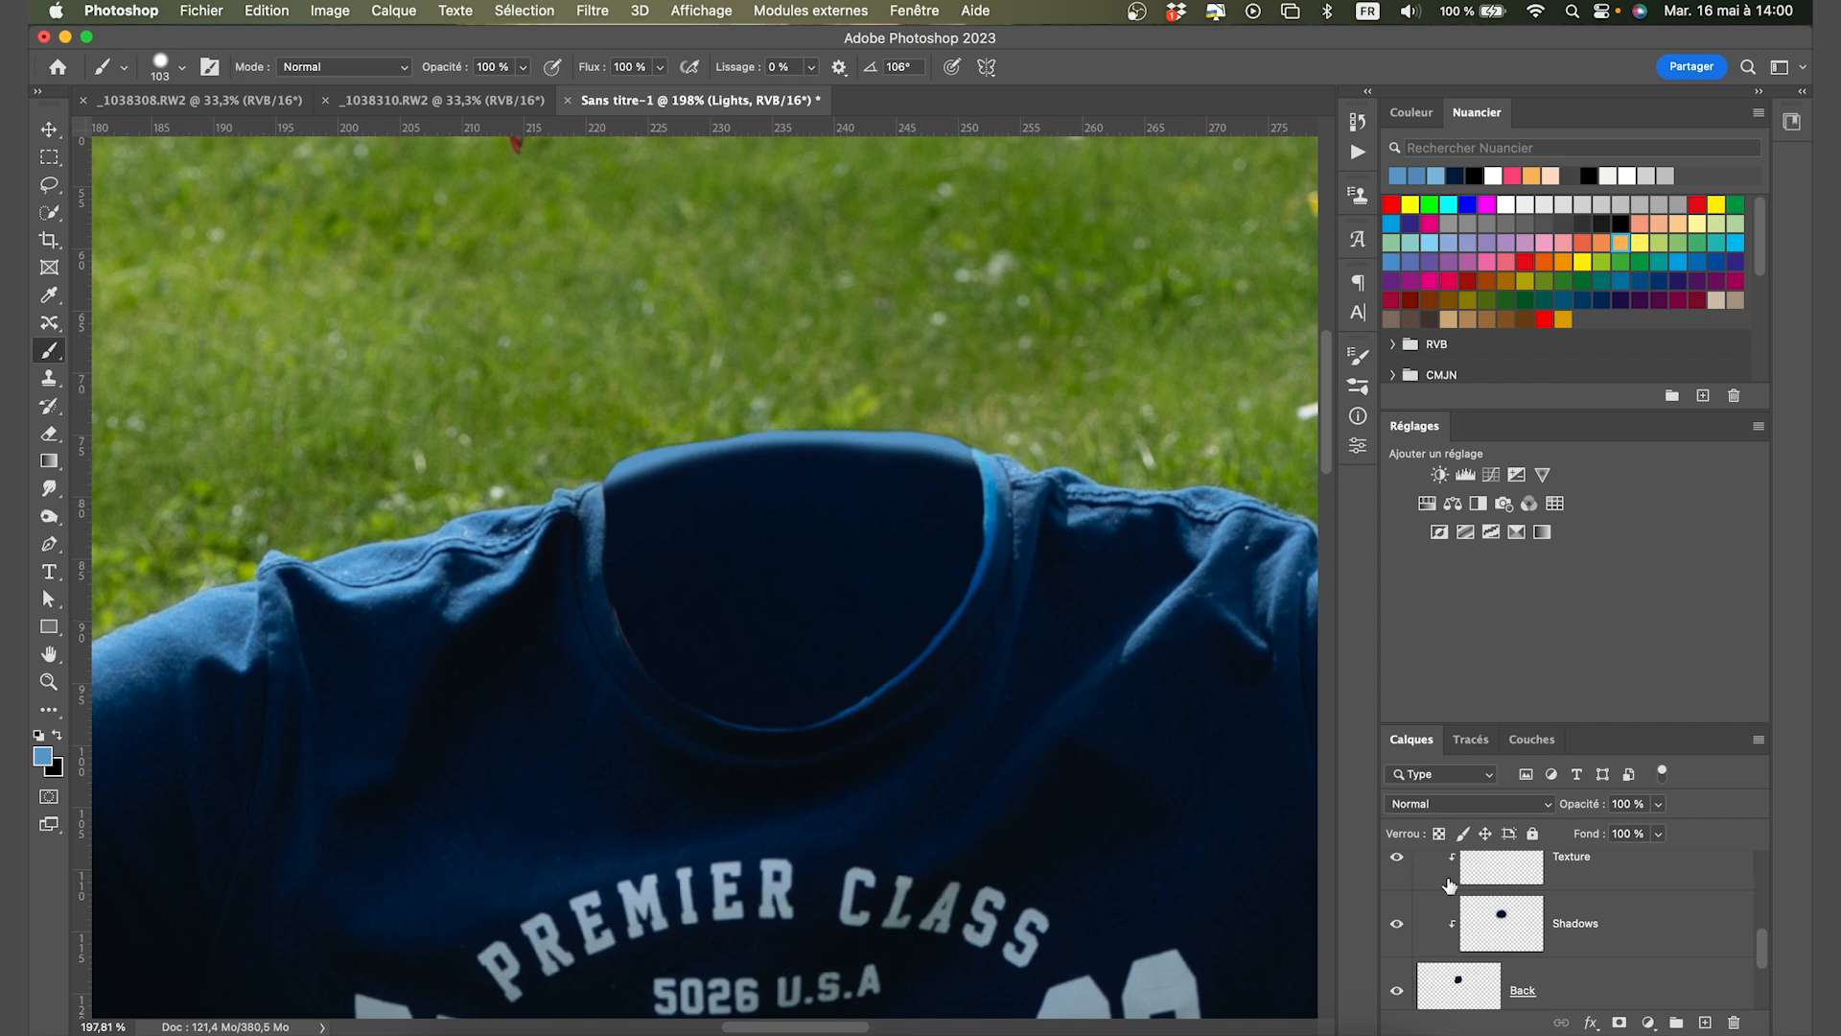
Transform the back-collar highlight to about 78% height, rotate it about -0.7°, and nudge it into line with the edge.
key("super+t")
left_click_drag(788, 516, 787, 496)
key("Up")
key("Up")
key("Up")
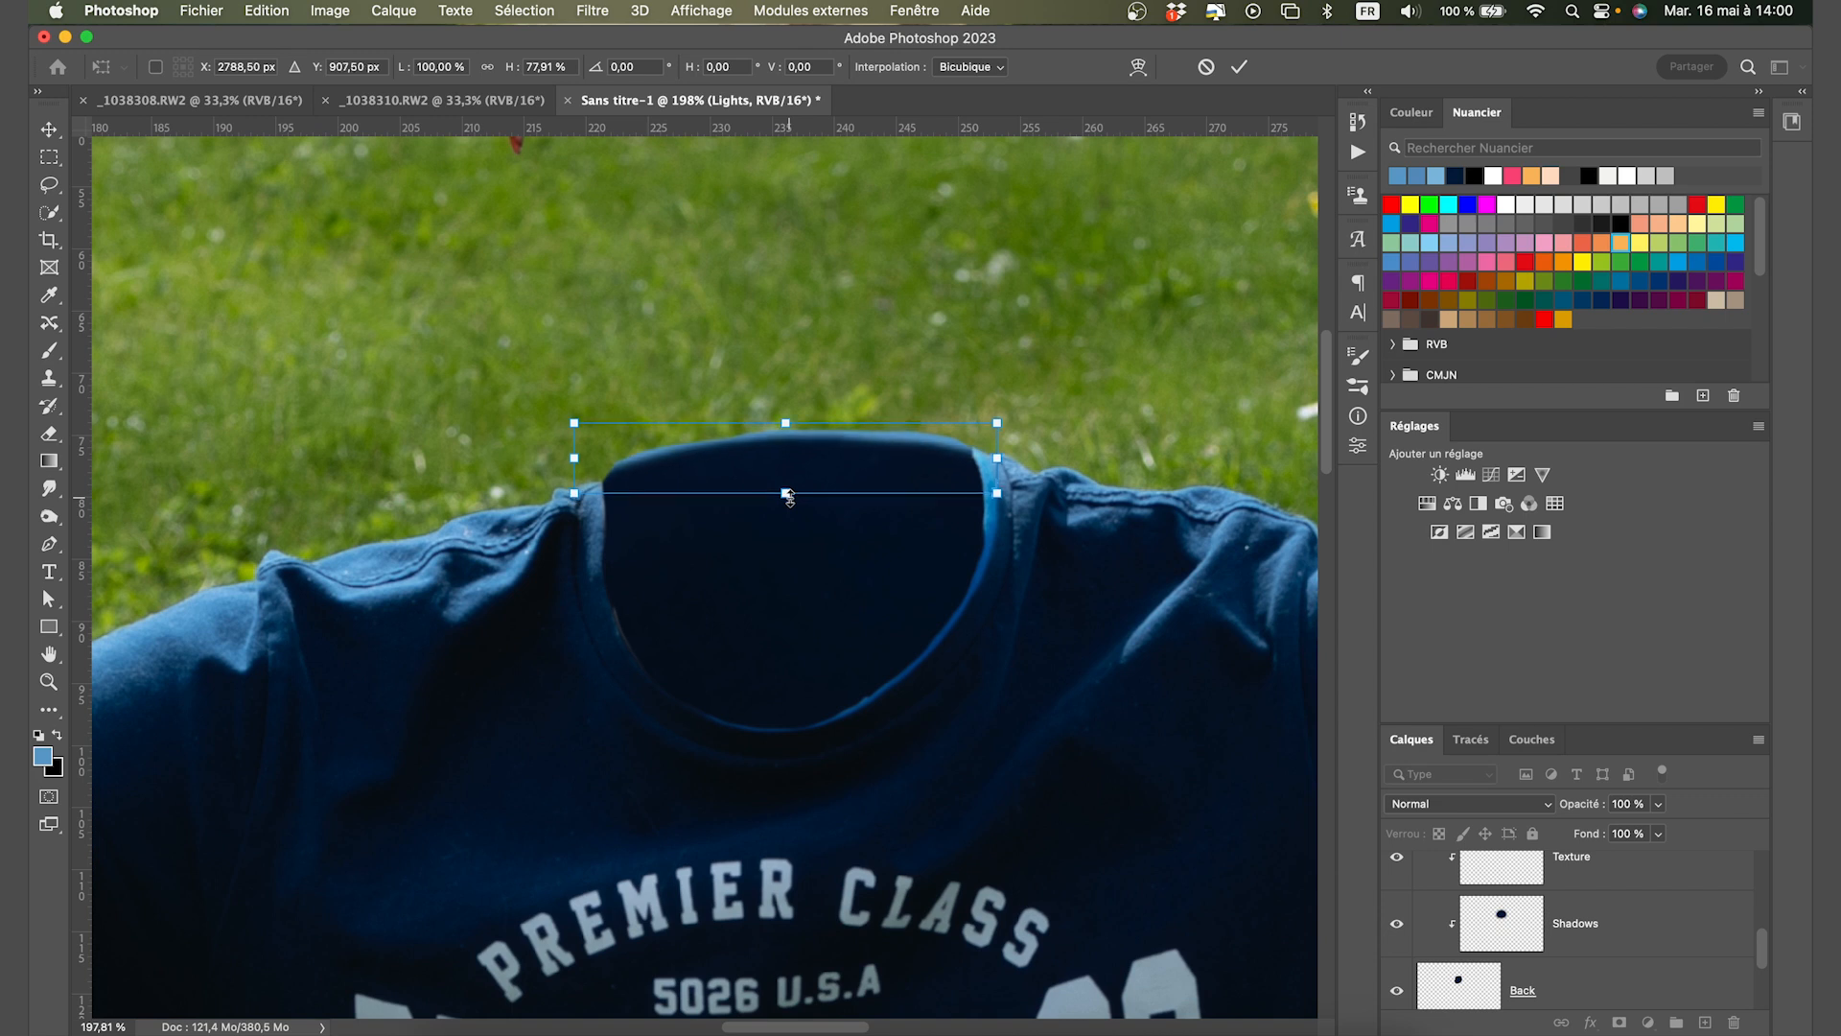
left_click_drag(1007, 514, 1014, 514)
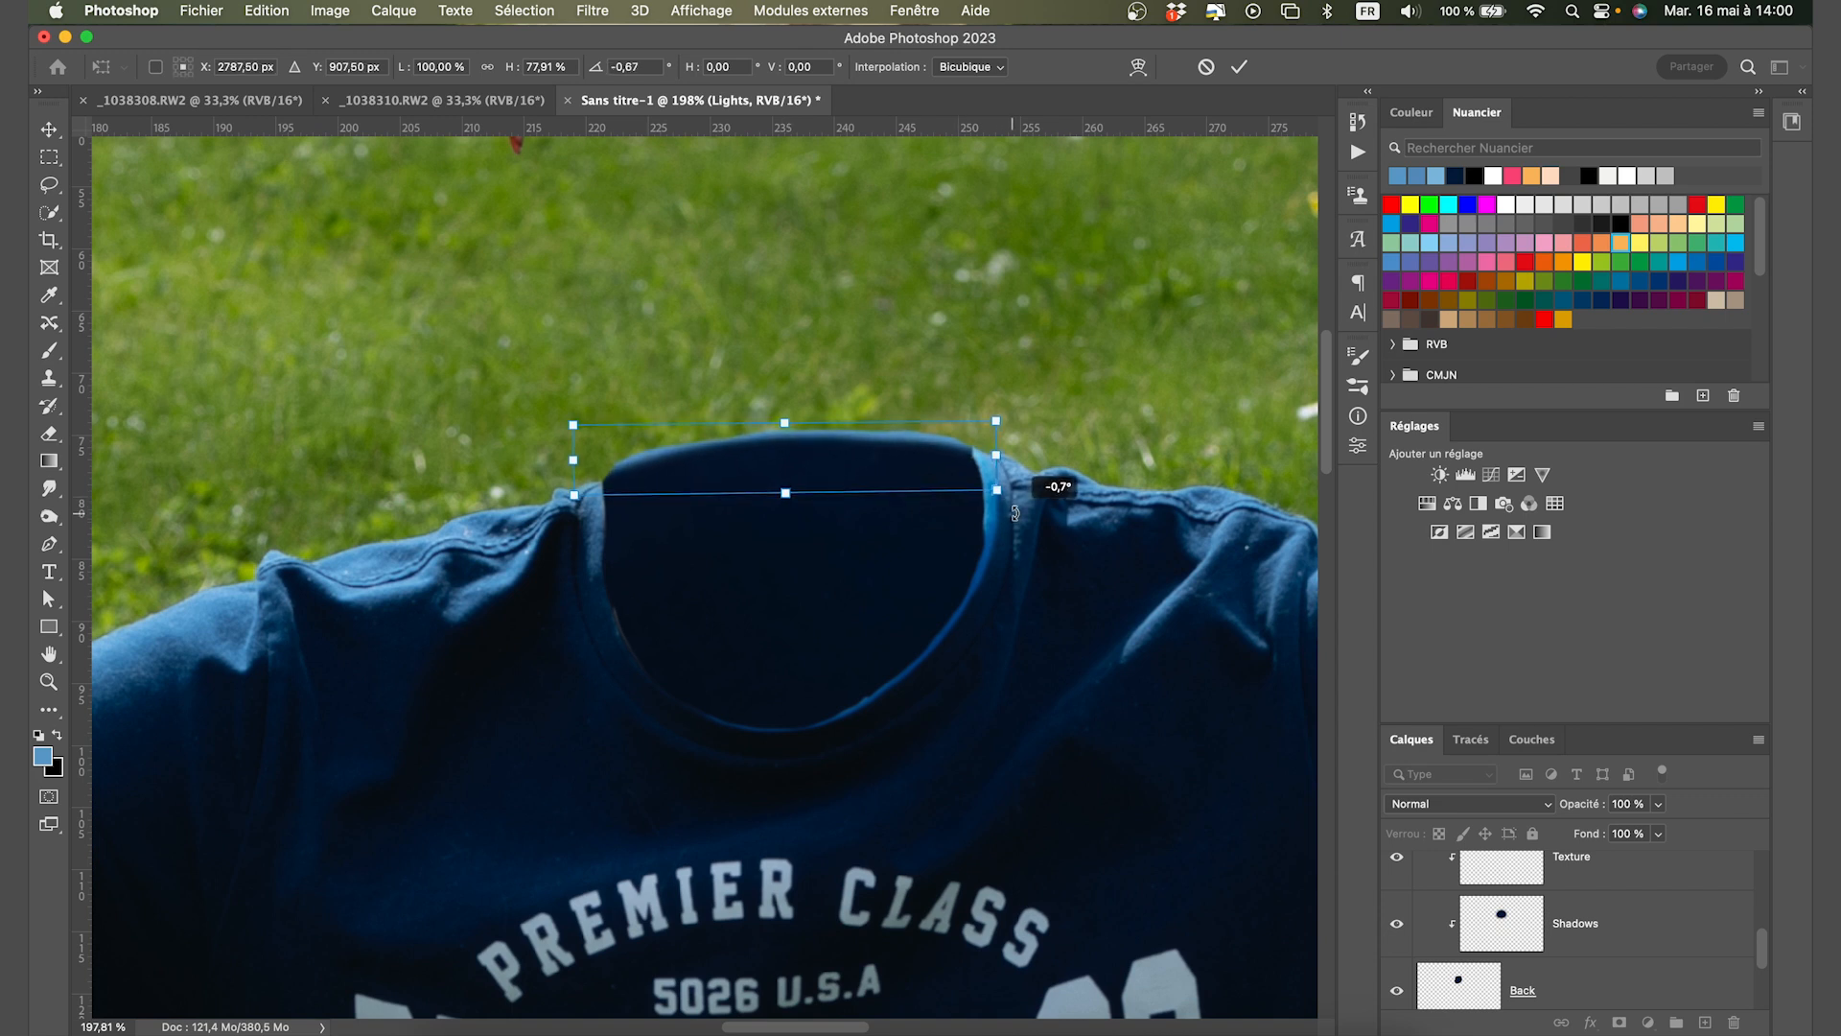
key("Left")
key("Return")
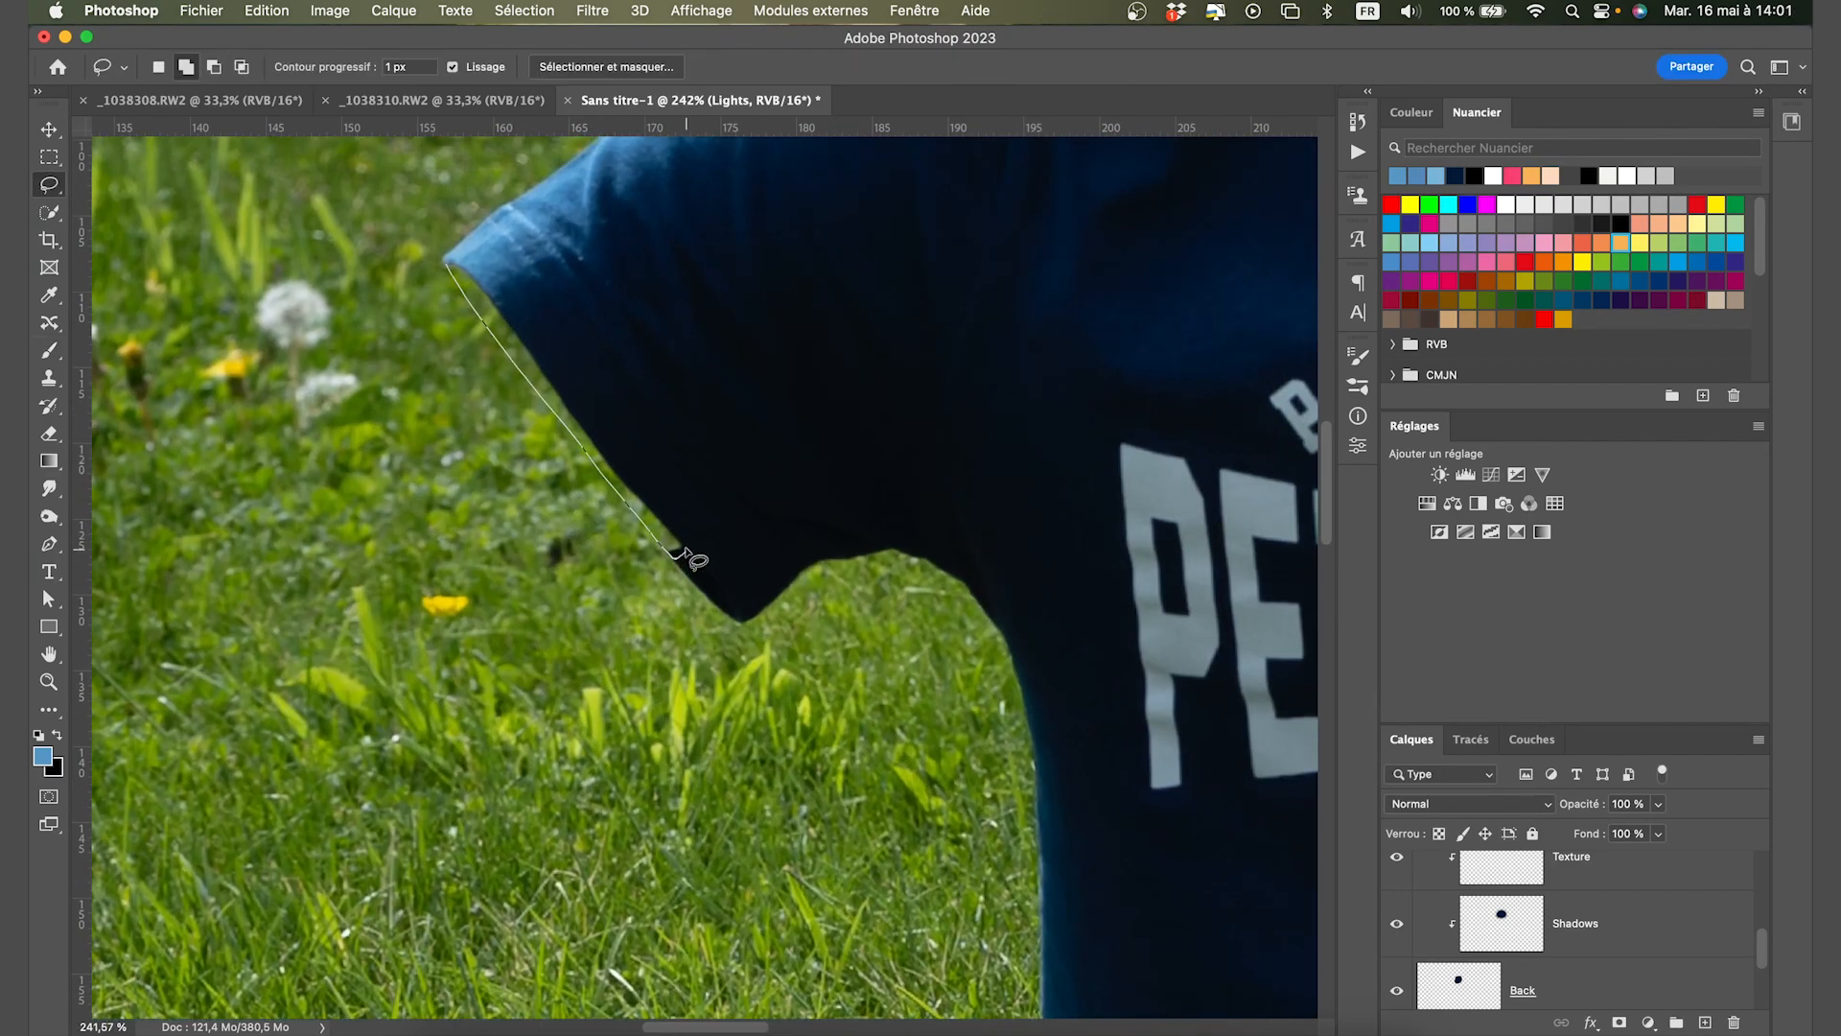
Lasso the gap along the sleeve opening beside the dandelions and paint it near-black on the Back layer, then deselect.
mouse_move(614, 470)
left_mouse_down()
mouse_move(451, 251)
mouse_move(748, 463)
mouse_move(683, 554)
mouse_move(619, 477)
left_mouse_up()
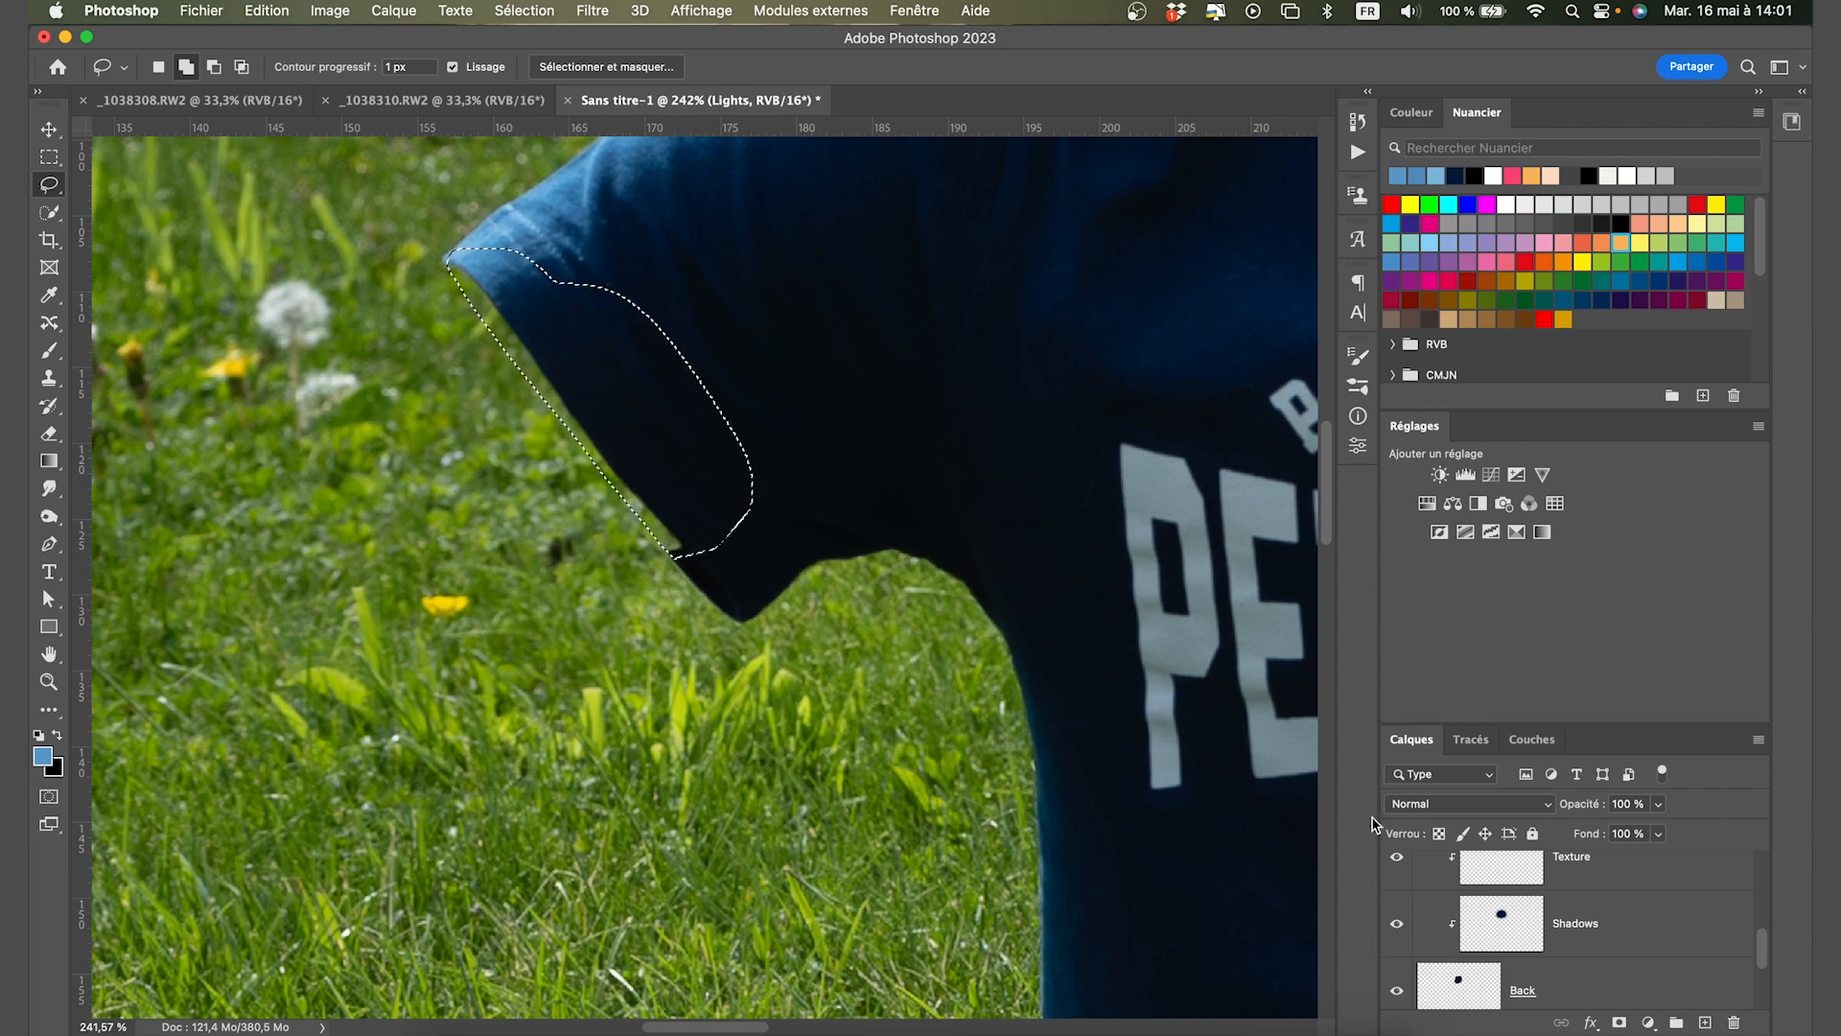
scroll(1534, 902, "down", 3)
left_click(1525, 884)
key("b")
left_click(711, 575, "alt")
left_click_drag(676, 547, 475, 278)
key("super+d")
Lasso a rounded shape spanning the cap's opening below the brim and trim the selection's lower edge.
scroll(863, 588, "down", 6)
scroll(909, 714, "right", 3)
scroll(909, 714, "down", 4)
scroll(706, 555, "up", 3)
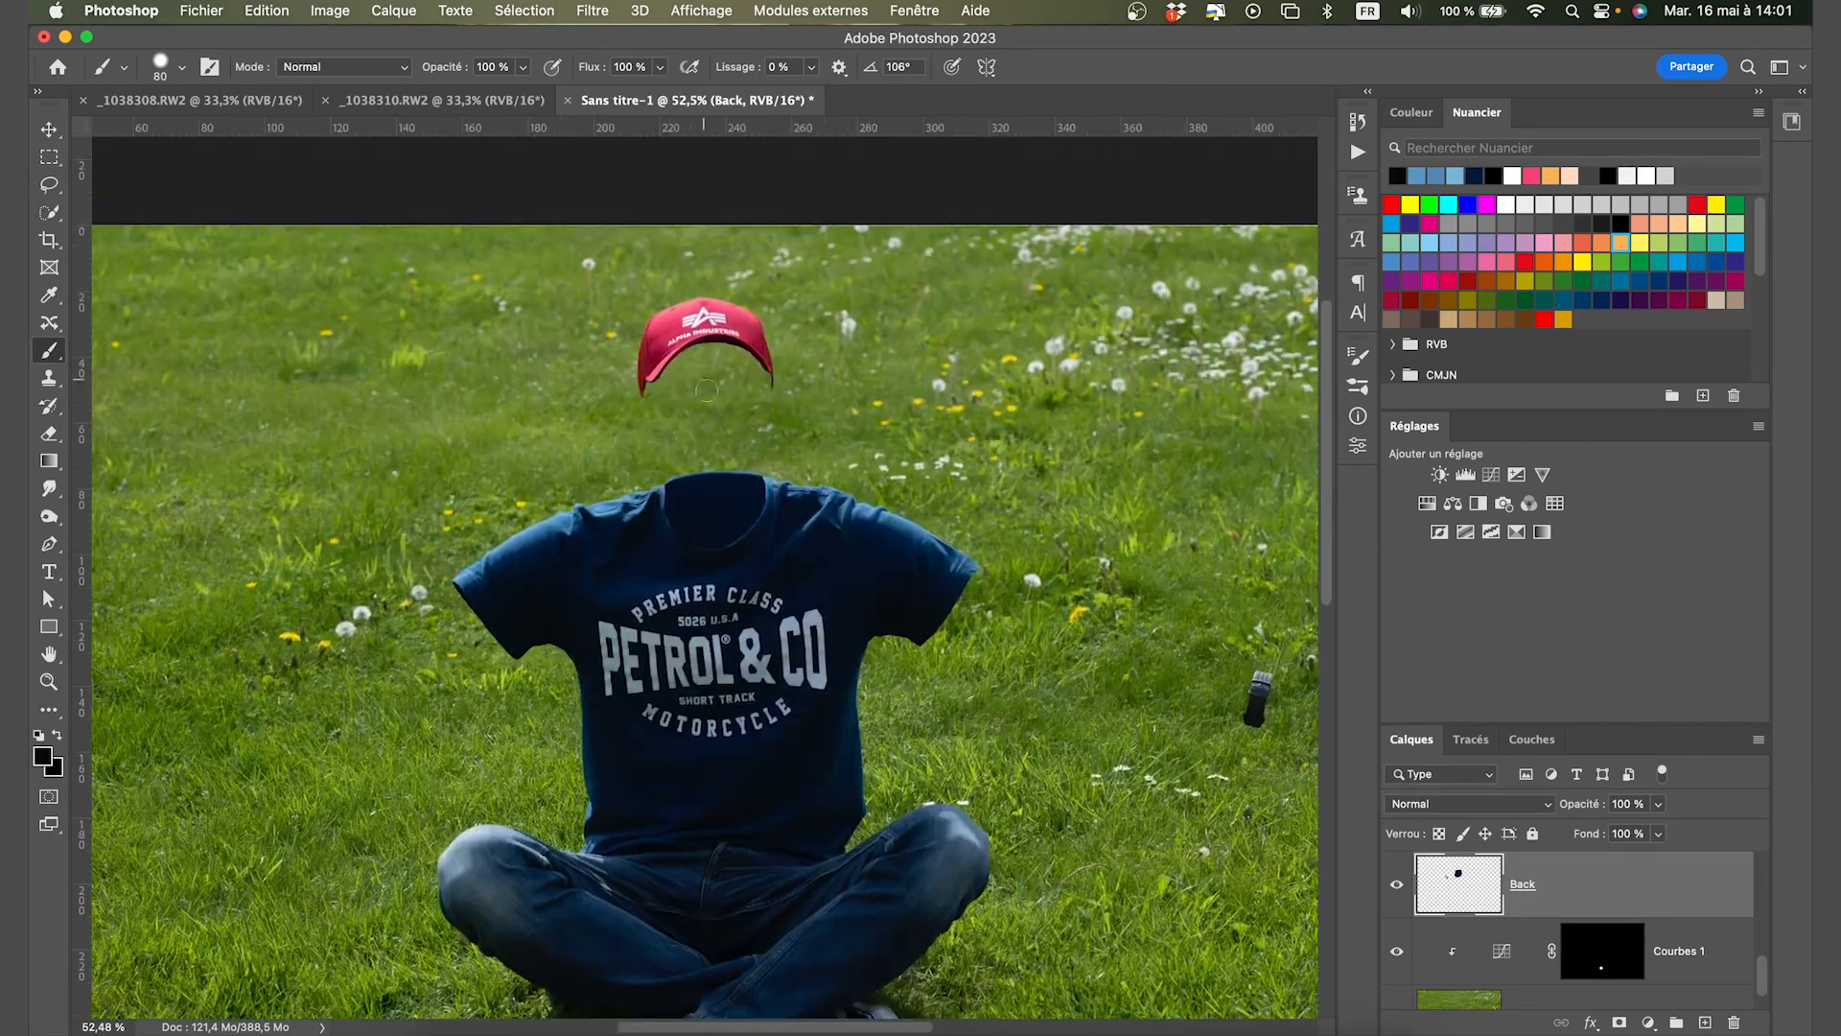
scroll(725, 443, "up", 8)
scroll(725, 442, "up", 1)
key("l")
left_click_drag(512, 351, 515, 379)
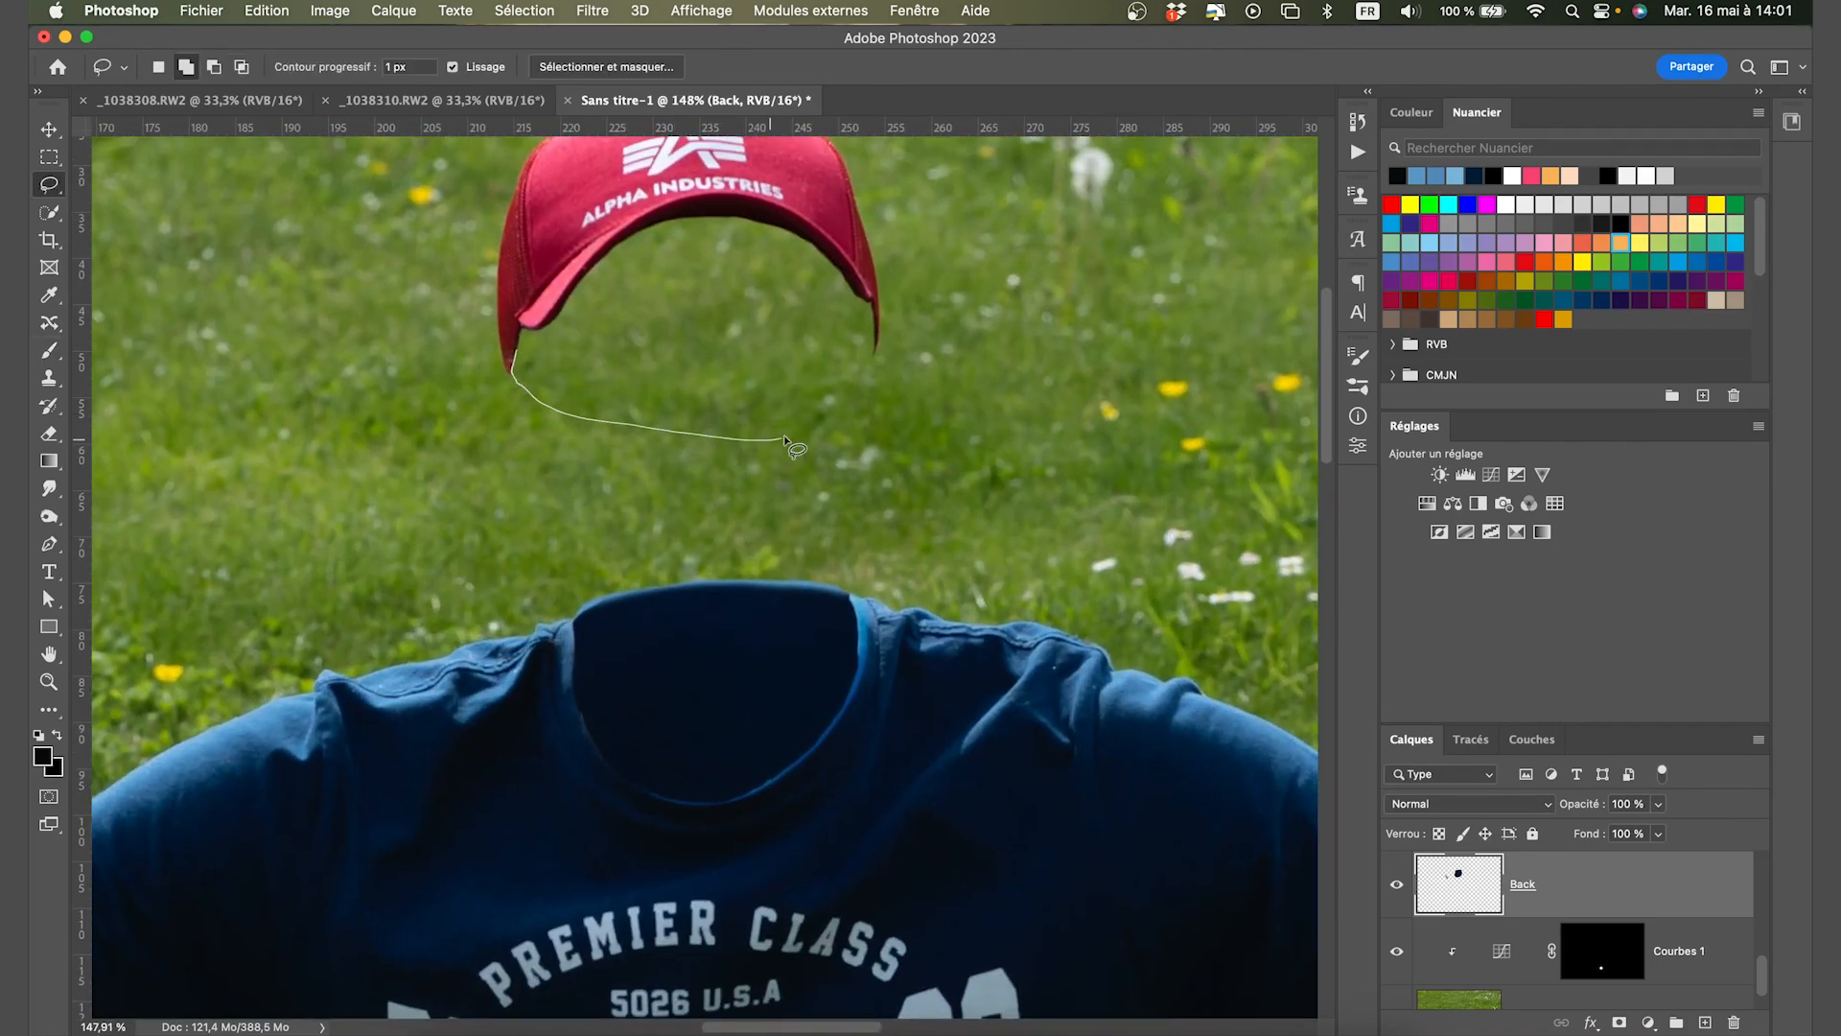
left_click_drag(525, 294, 514, 357)
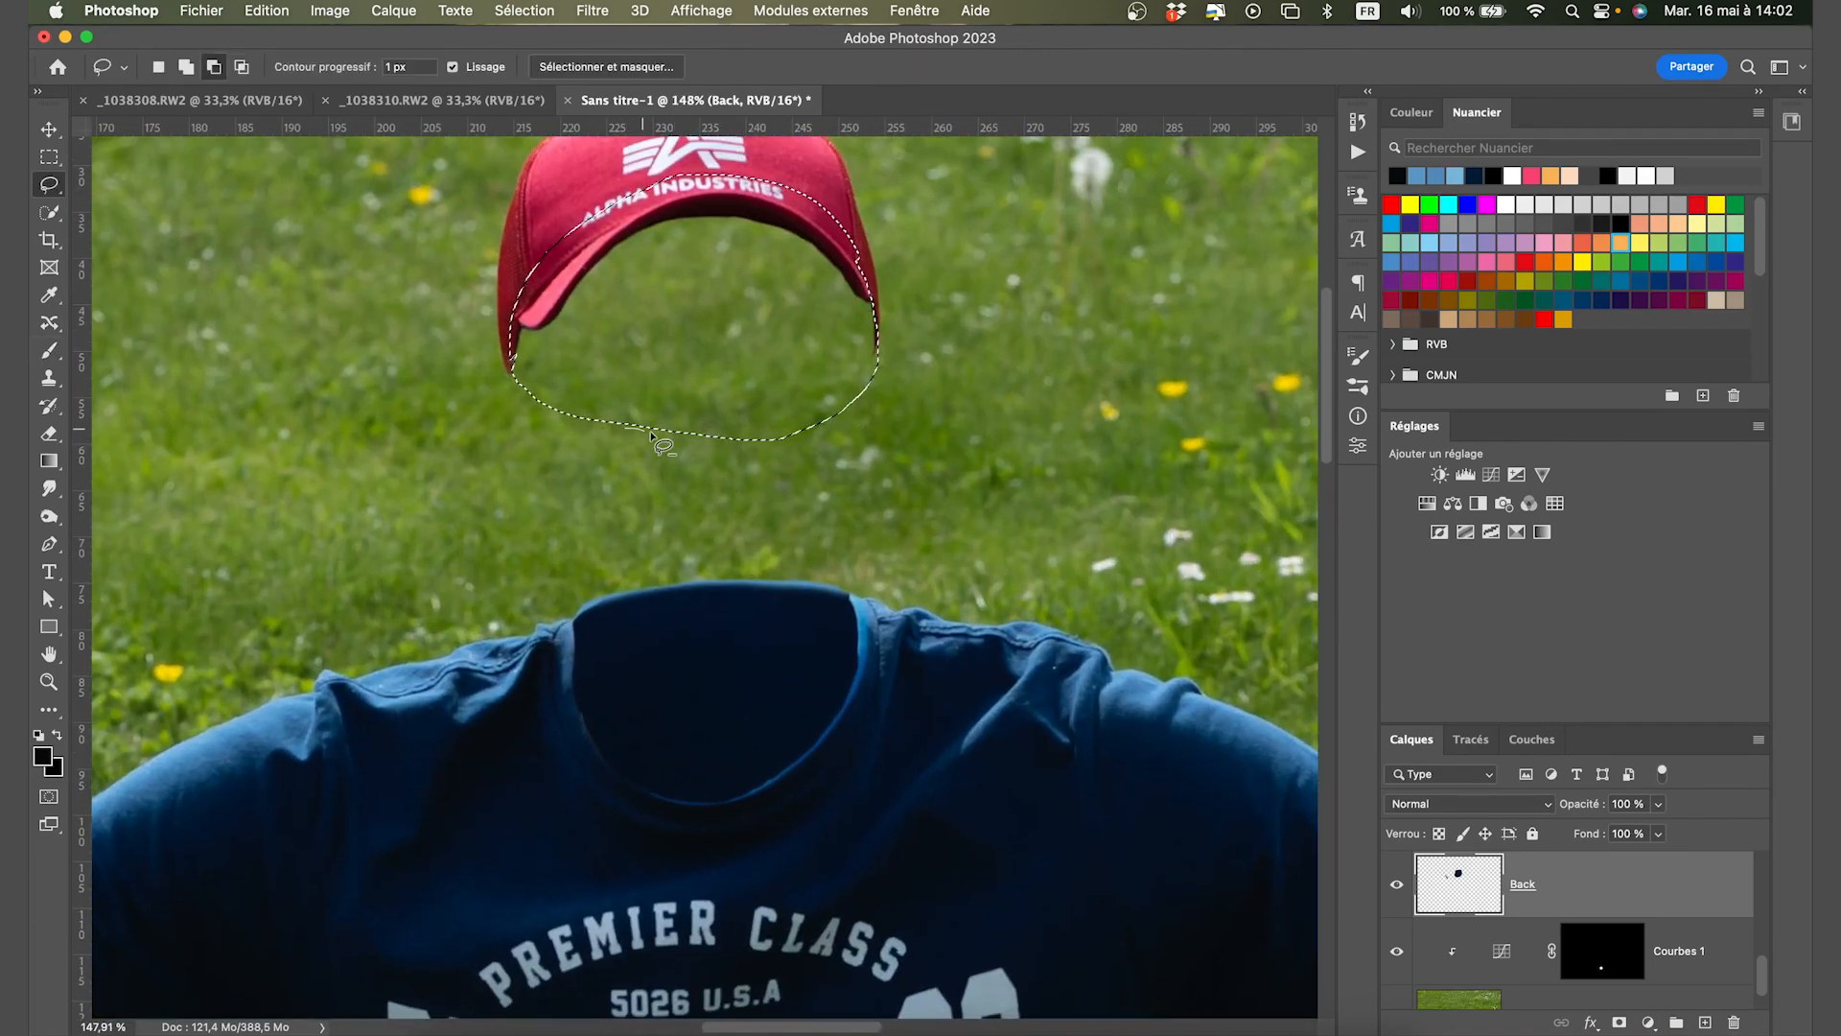
left_click_drag(846, 407, 855, 413)
mouse_move(631, 425)
left_mouse_down()
mouse_move(852, 390)
mouse_move(837, 486)
left_mouse_up()
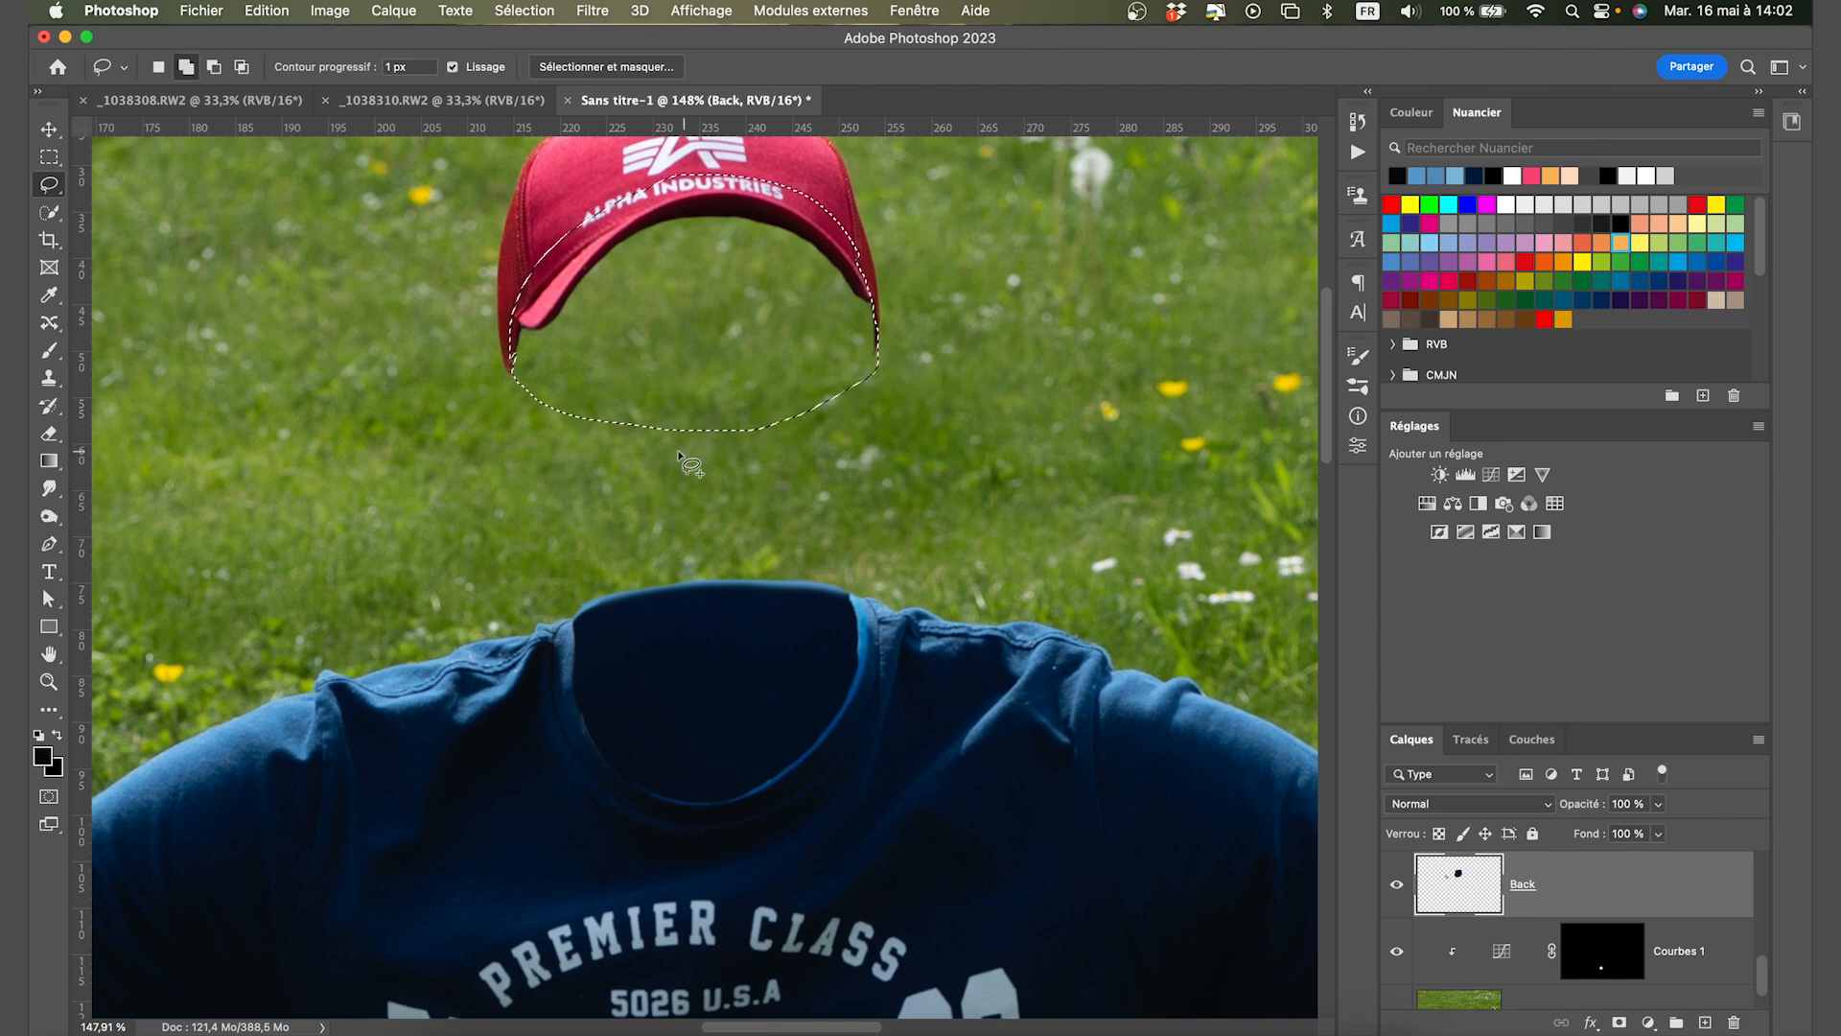
Fill the selected cap opening with dark red on a layer below the Back layer.
key("super+minus")
key("b")
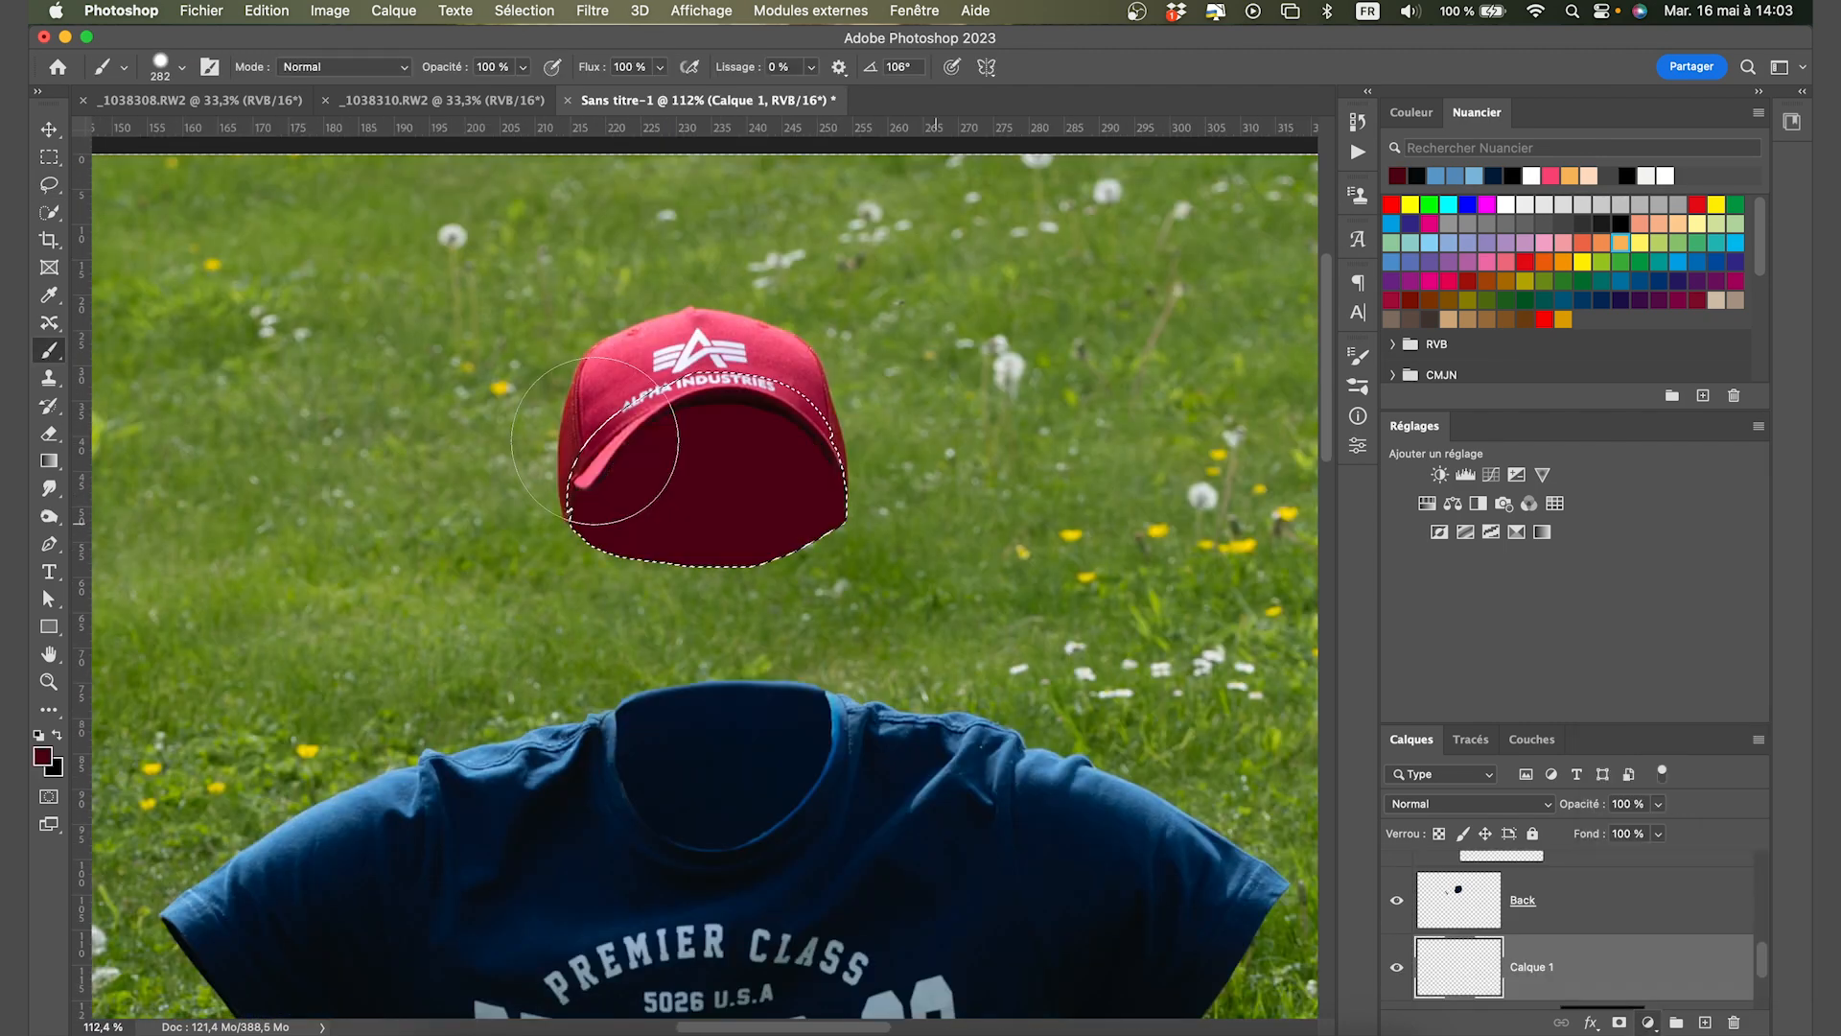
left_click(584, 447)
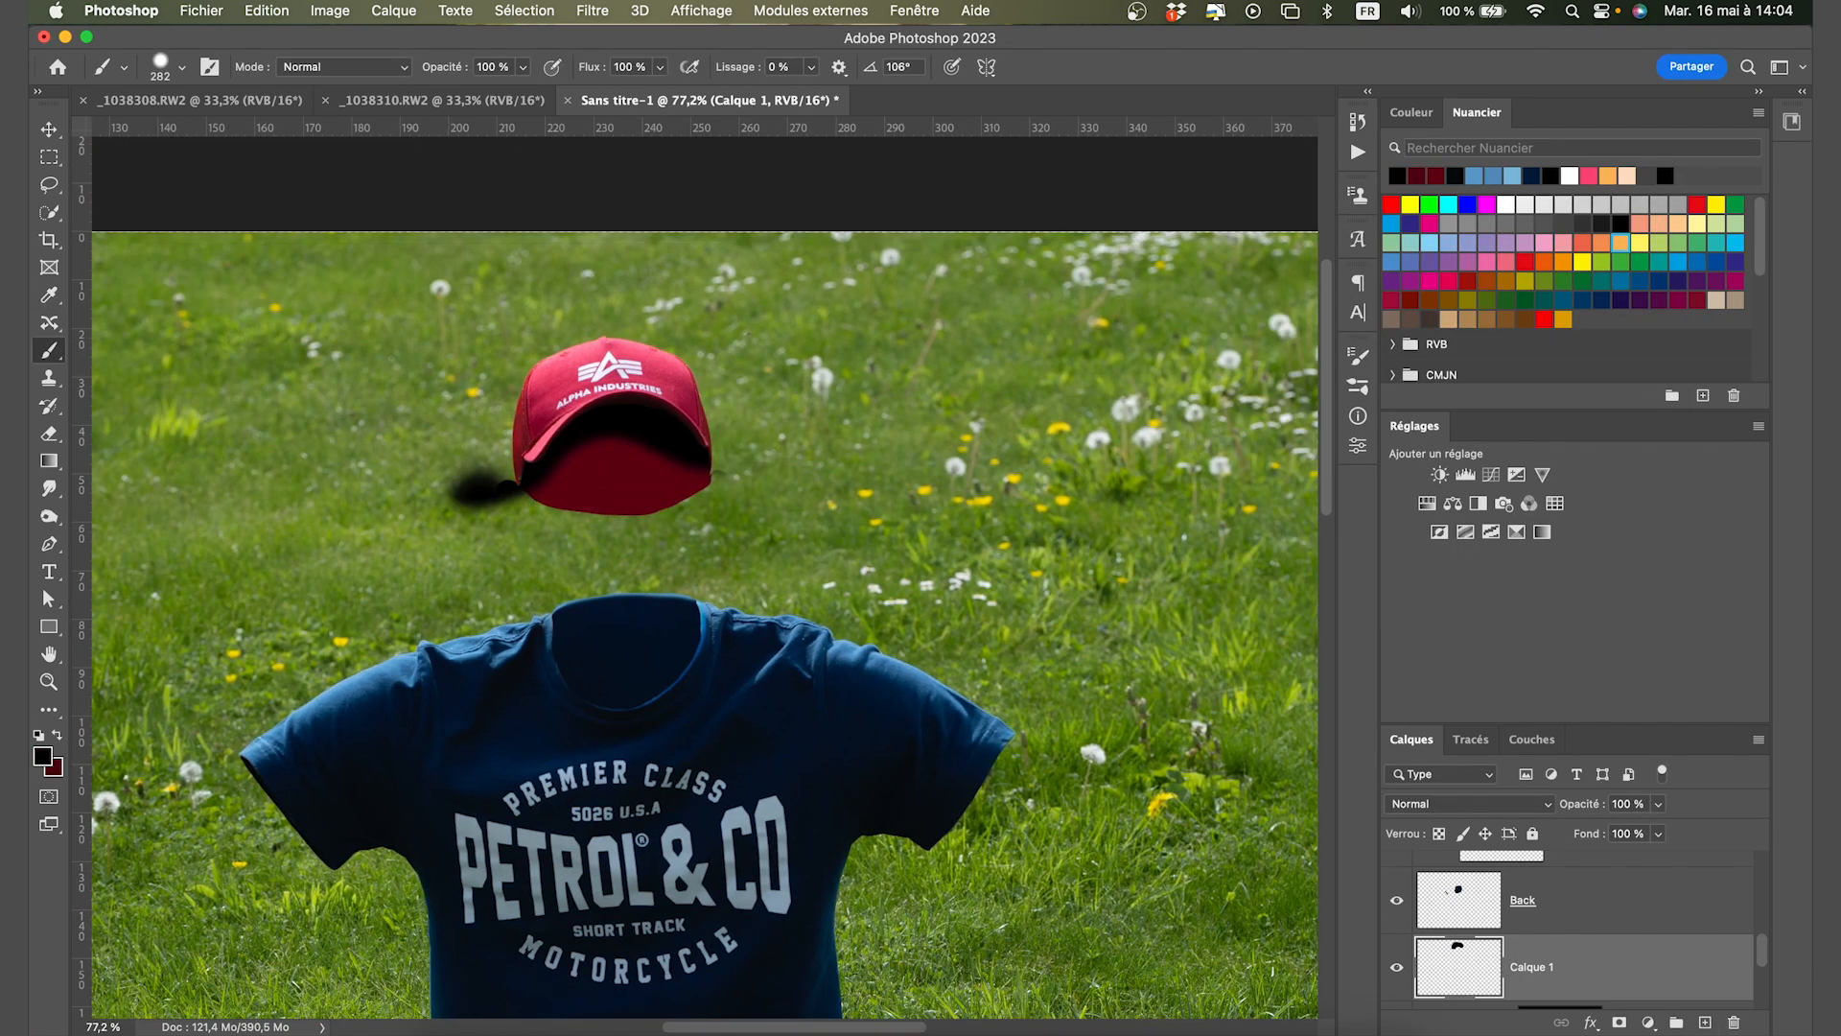
Clip black shading to the dark red cap interior with a 487 px brush and erase part of it on Calque 1.
mouse_move(575, 460)
left_mouse_down()
mouse_move(697, 453)
mouse_move(750, 492)
left_mouse_up()
left_click_drag(544, 558, 723, 579)
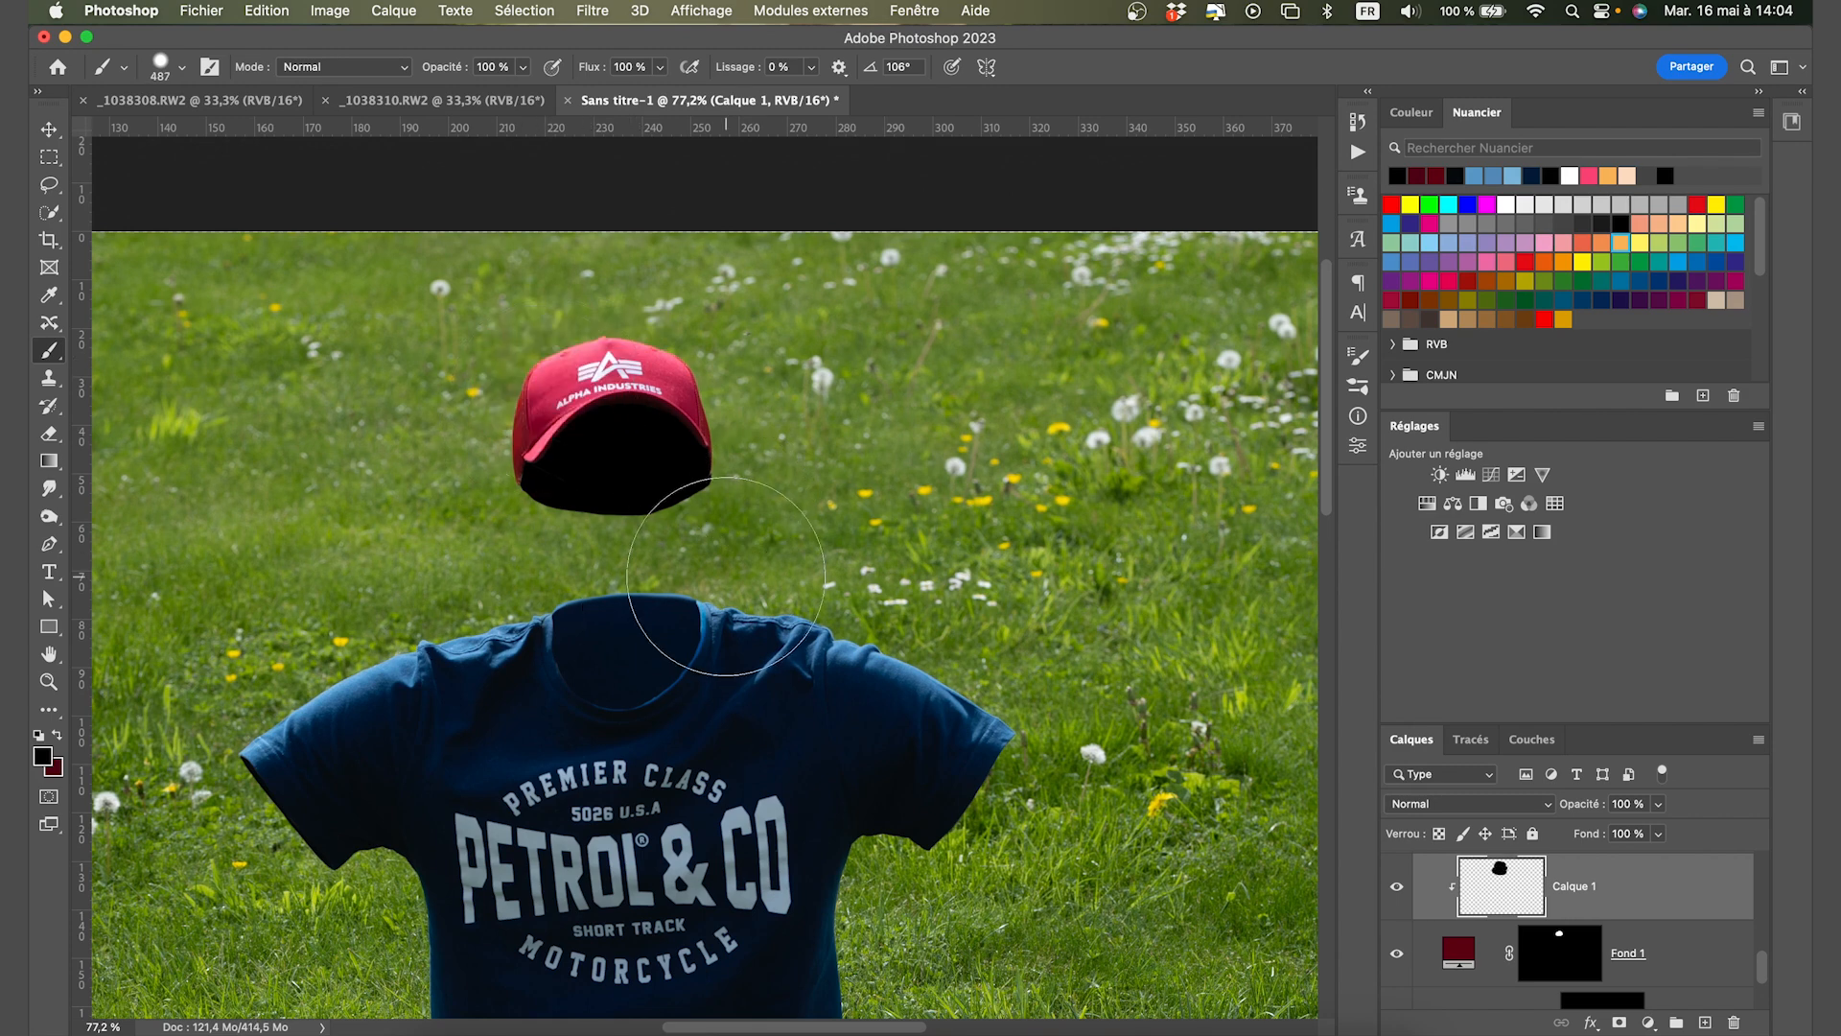
key("d")
key("e")
left_click_drag(526, 595, 386, 582)
left_click_drag(491, 523, 783, 587)
key("super+z")
right_click(624, 615)
left_click_drag(539, 579, 759, 529)
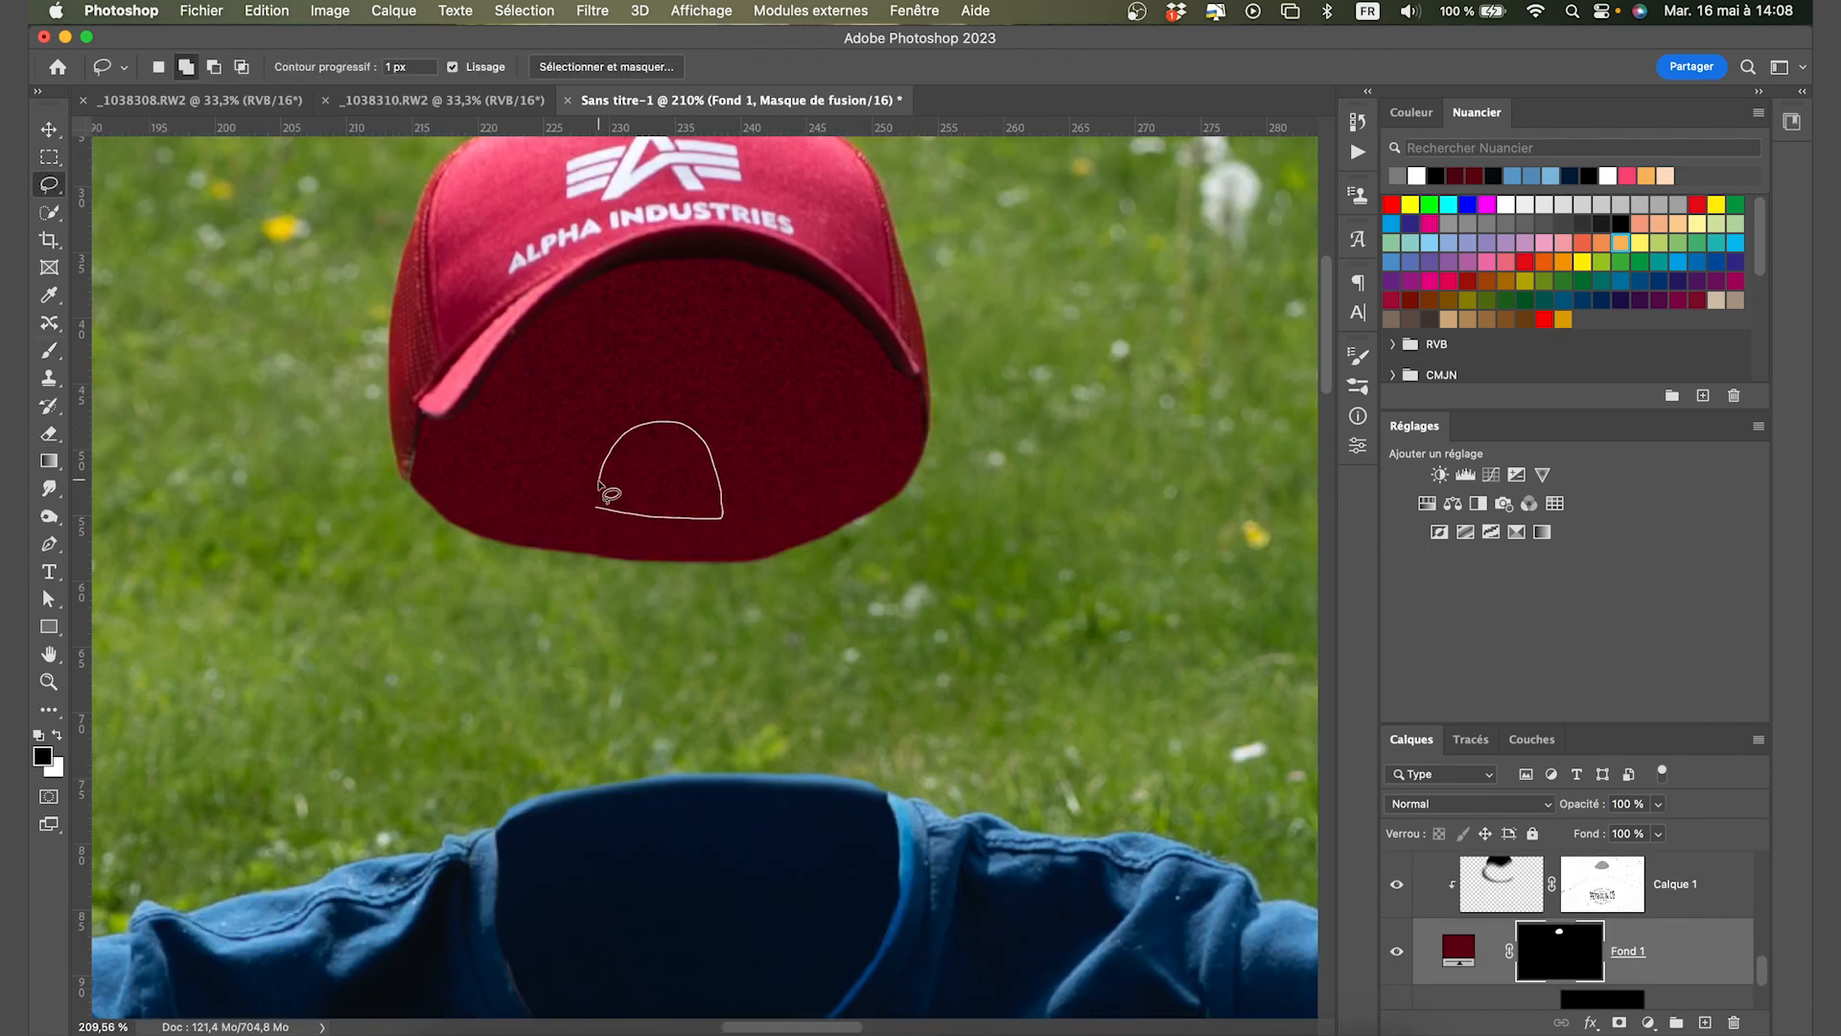
Lasso a rounded arch in the cap's back panel and hide it on the Fond 1 mask, then deselect.
key("b")
mouse_move(599, 482)
left_mouse_down()
mouse_move(596, 505)
mouse_move(721, 473)
left_mouse_up()
key("super+d")
Lasso a thin seam strip from the arch's lower-left corner down to the cap's bottom edge.
scroll(703, 556, "down", 3)
scroll(703, 565, "up", 5)
scroll(703, 565, "up", 1)
key("l")
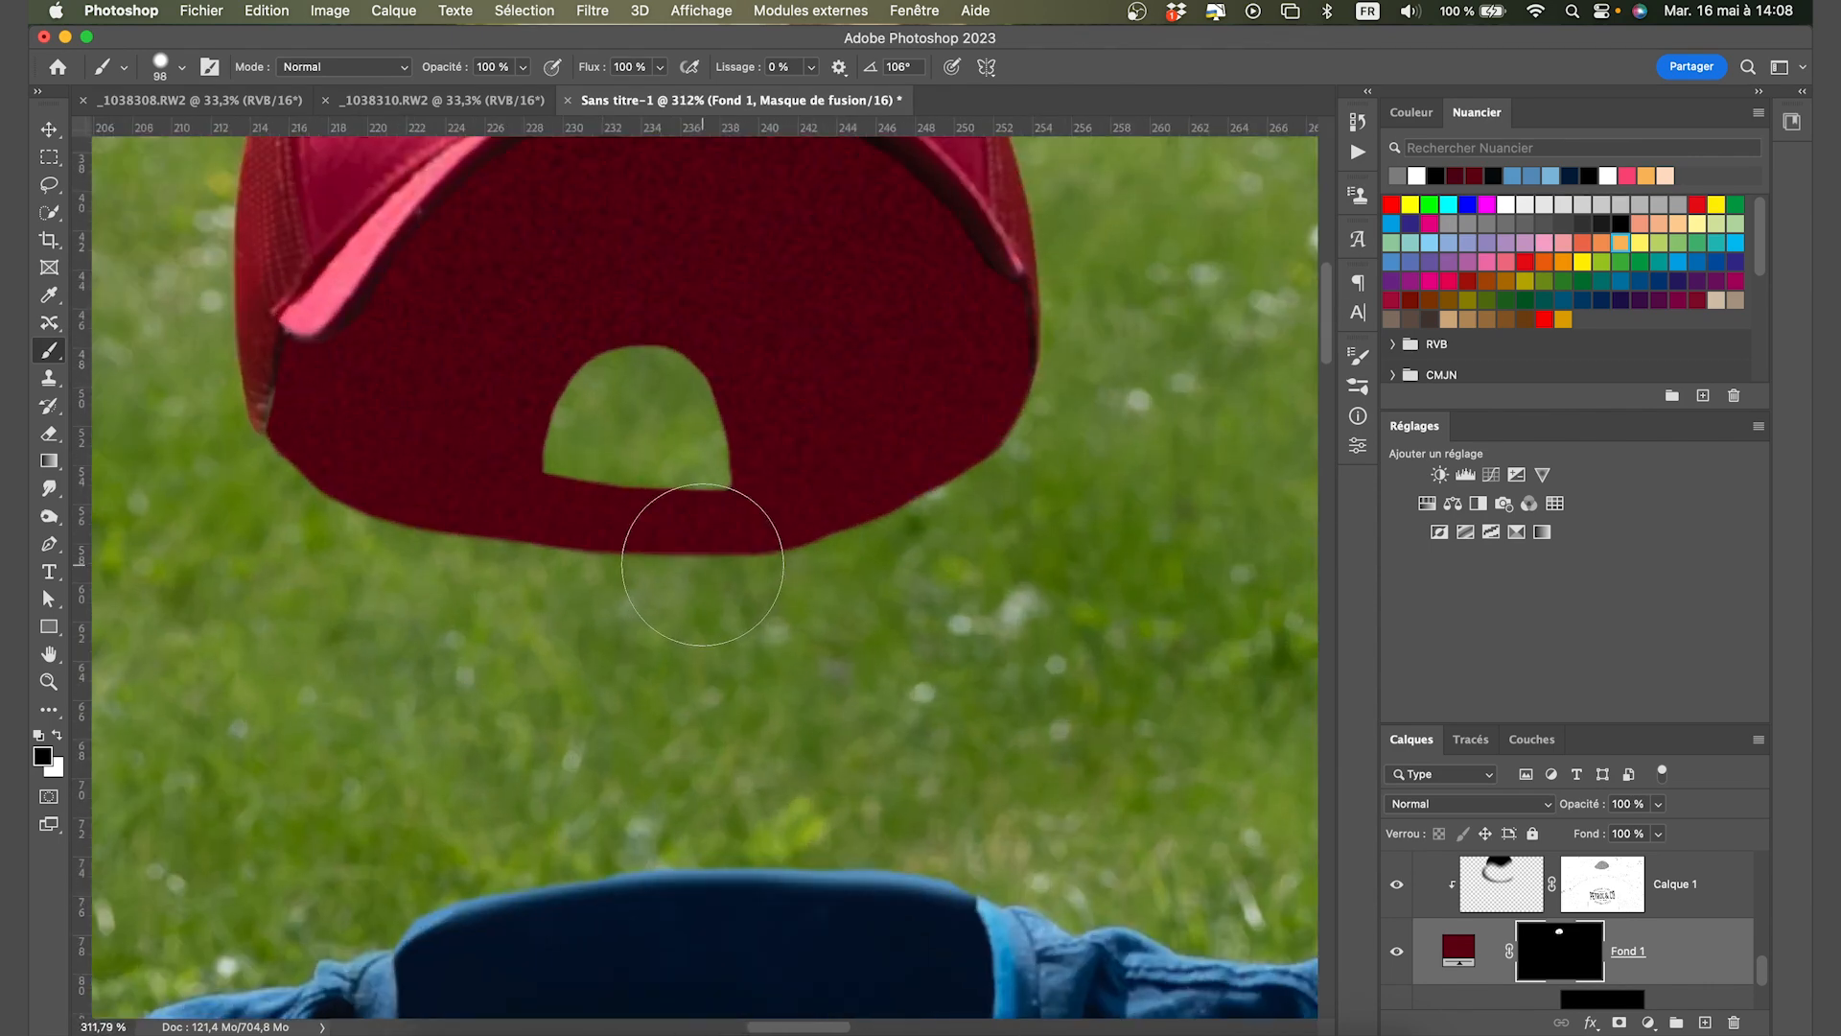
scroll(1624, 917, "up", 2)
Add an empty layer above Calque 1, clip it to the cap interior and name it Shadow.
left_click(1624, 915)
left_click(1705, 1022)
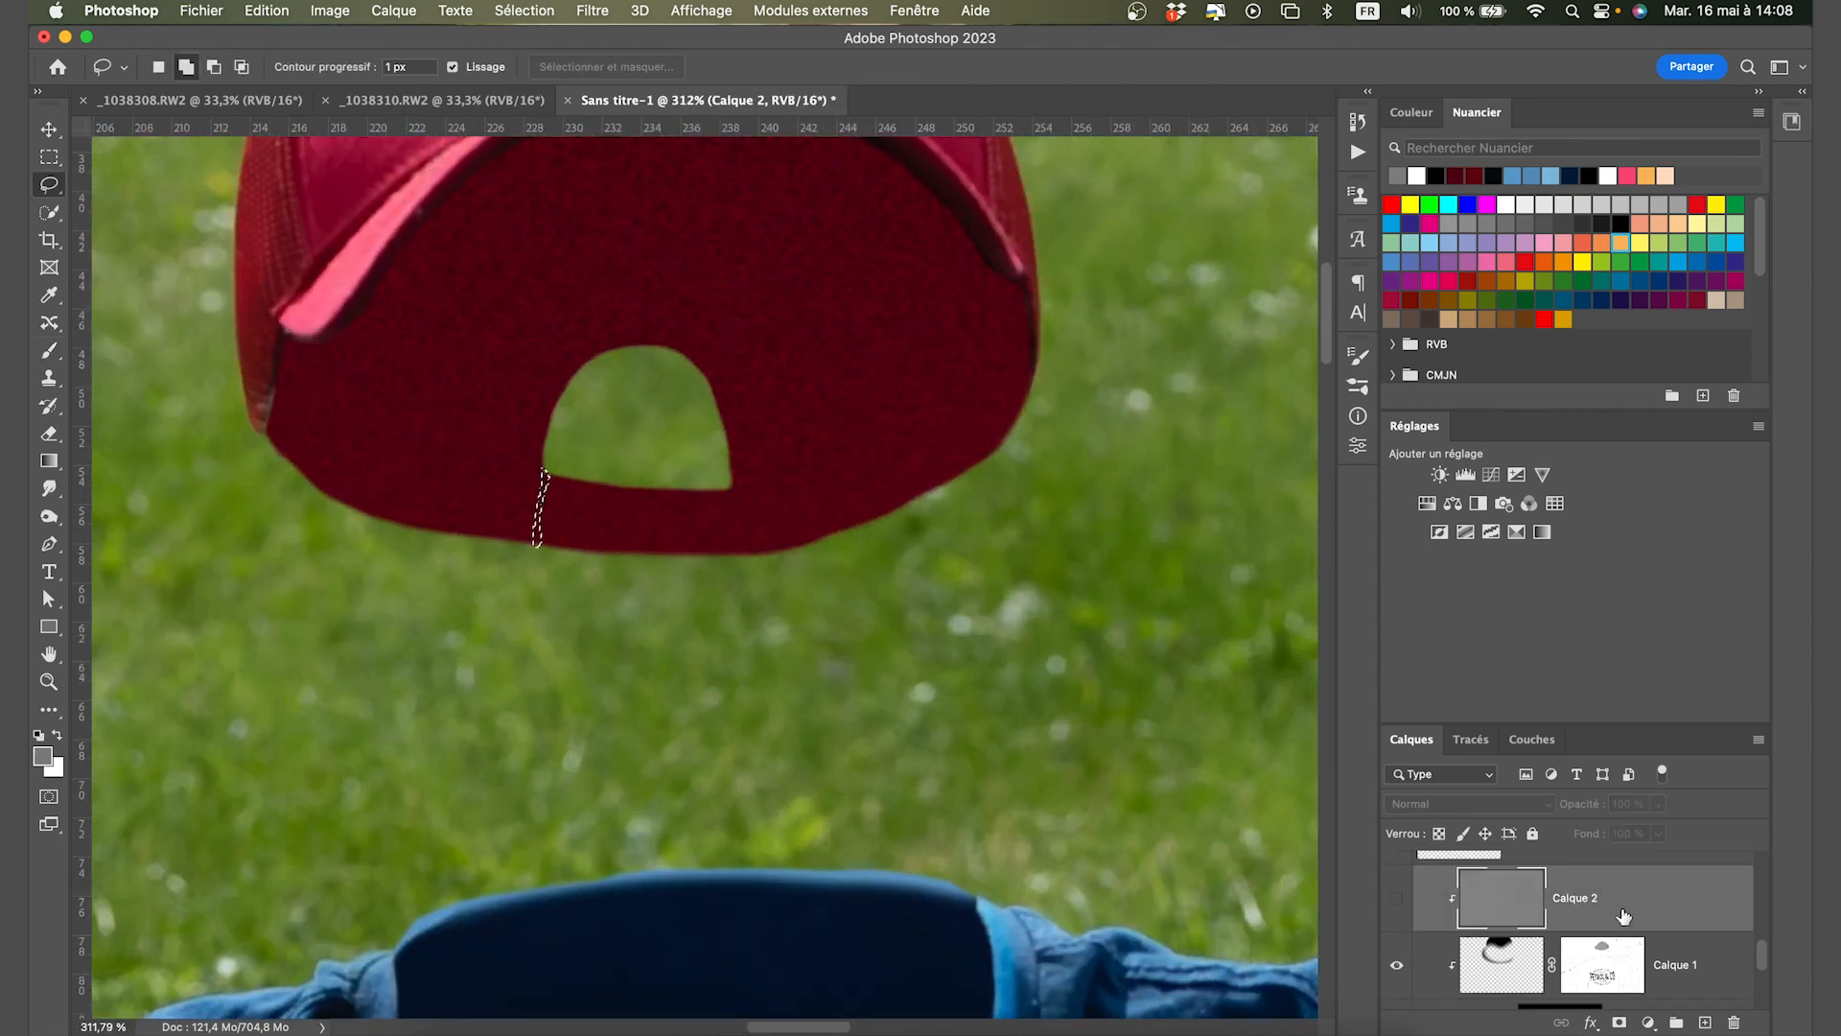
left_click(1550, 930, "alt")
left_click(1582, 965)
left_click(1733, 1022)
double_click(1573, 898)
type("Shadow")
key("Return")
Paint the selected seam black, deselect, and set the Shadow layer to Produit blending at 32% opacity.
key("b")
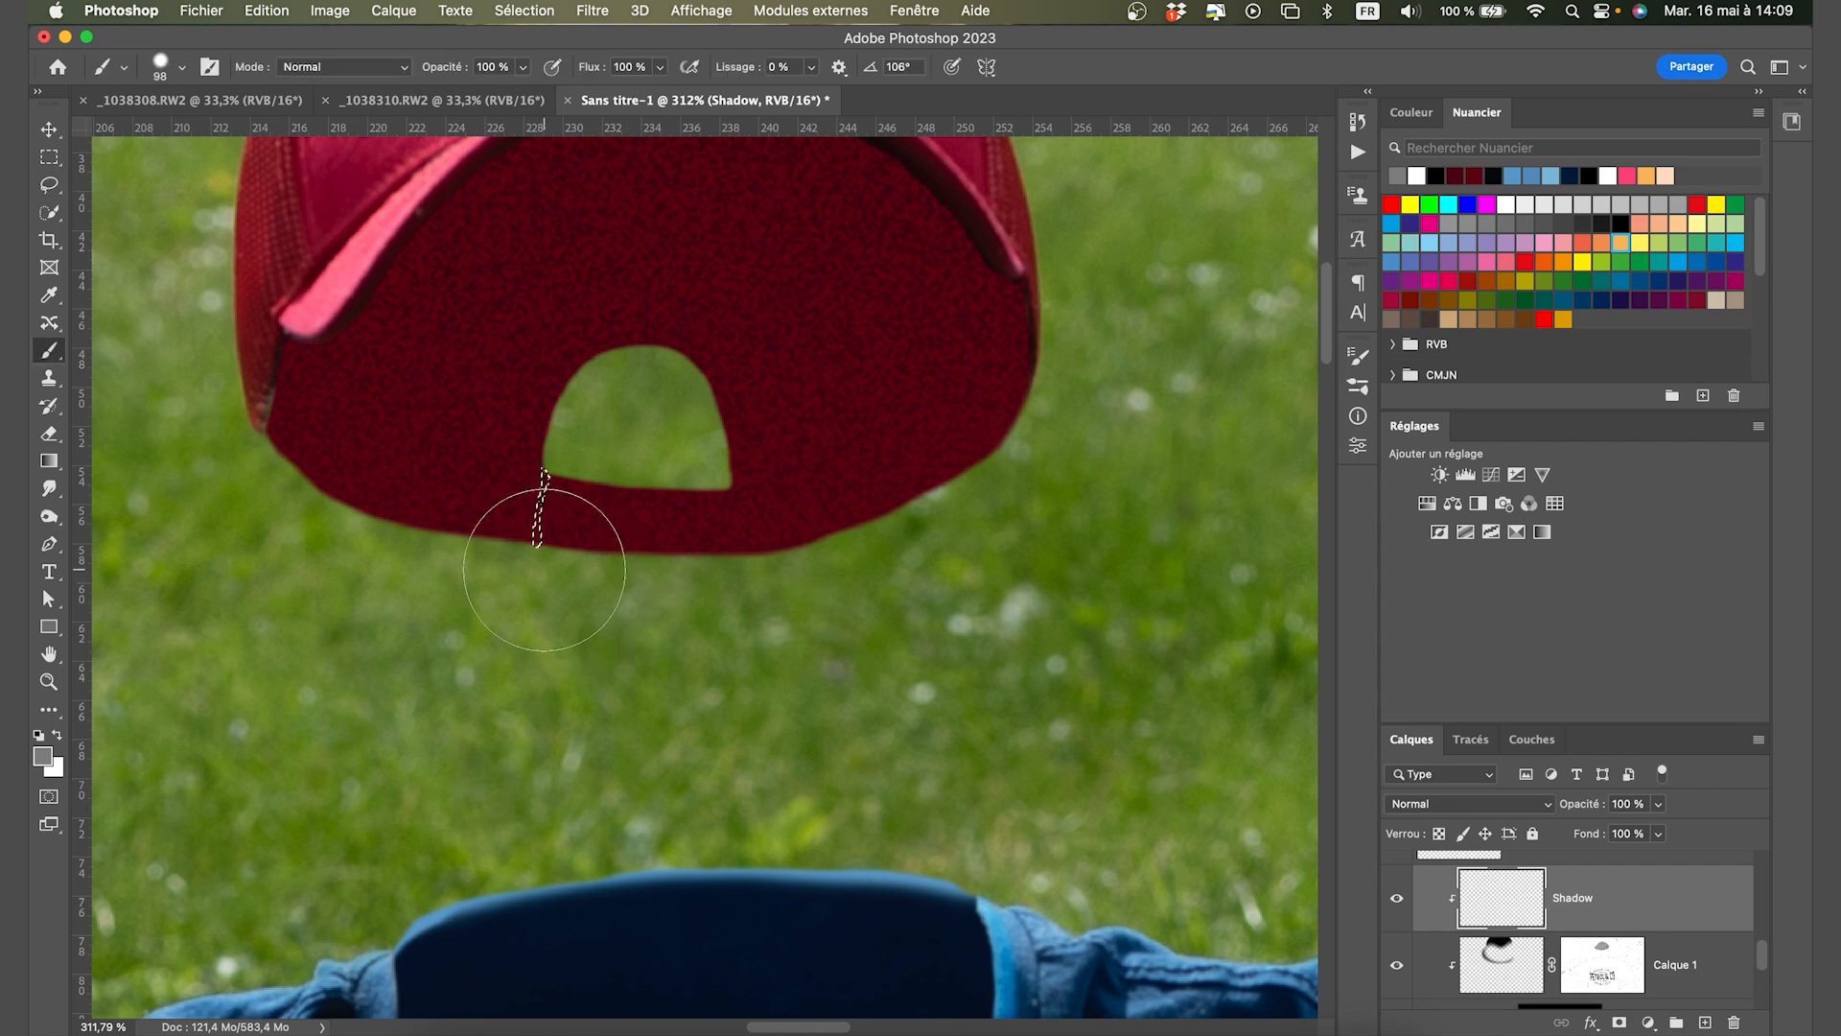
key("d")
left_click_drag(545, 568, 549, 498)
key("super+d")
left_click(1505, 806)
left_click(1492, 876)
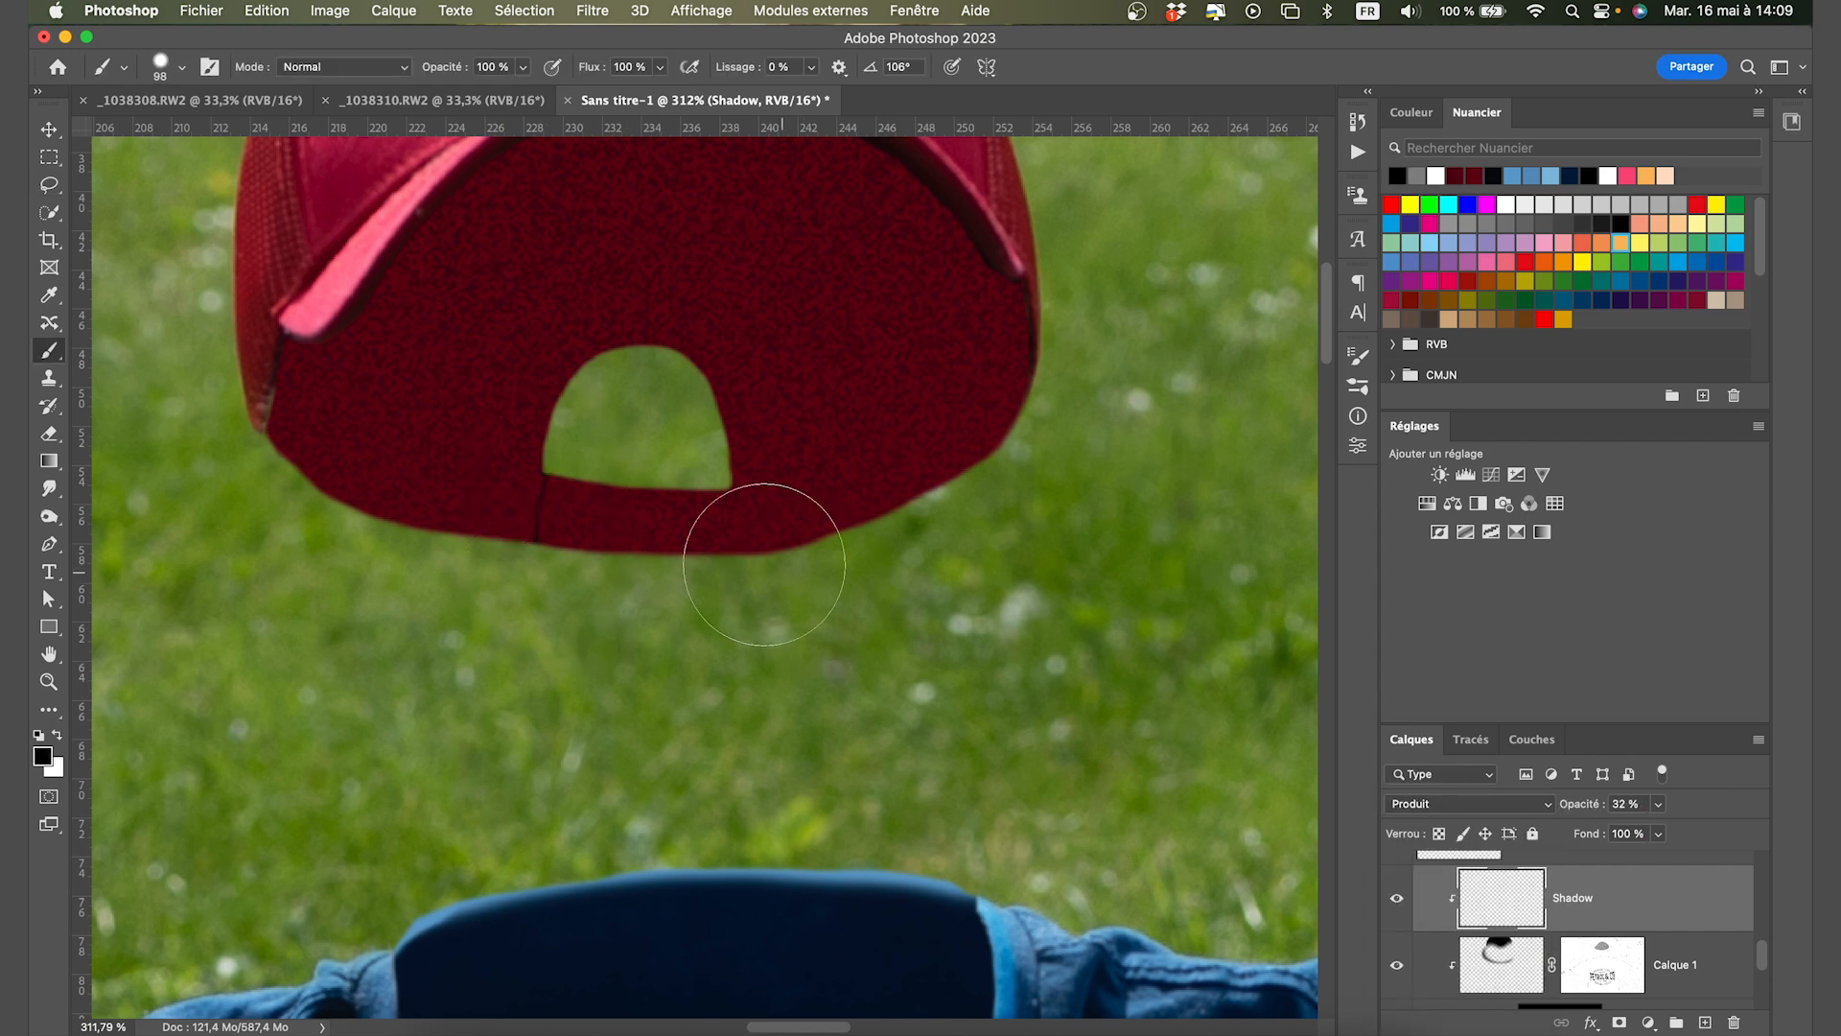
Lasso and paint the matching black seam at the other end of the cap's rear strap, then deselect.
key("l")
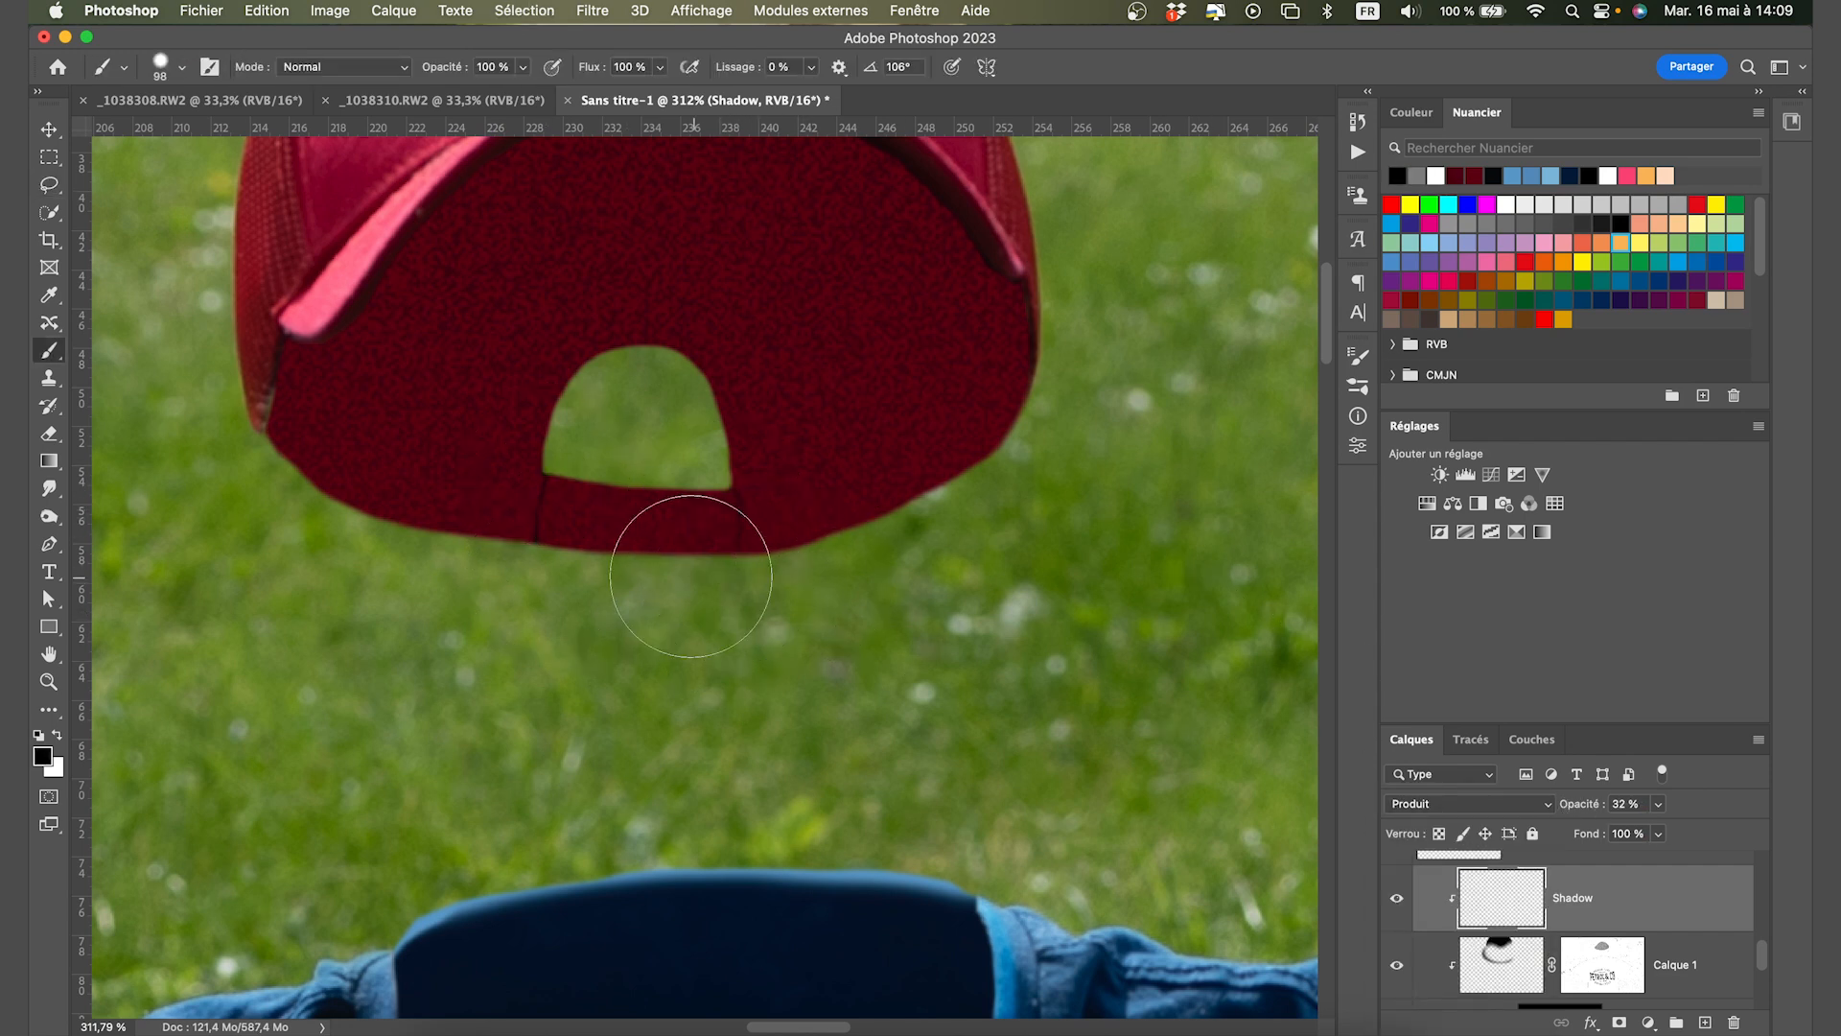
scroll(596, 521, "up", 2)
key("b")
mouse_move(570, 493)
left_mouse_down()
mouse_move(543, 498)
mouse_move(724, 496)
left_mouse_up()
left_click(543, 501)
key("super+d")
Make a small dark strap hole and duplicate it along the rear strap for a row of four, then deselect.
scroll(708, 584, "down", 3)
key("l")
key("v")
scroll(624, 537, "up", 4)
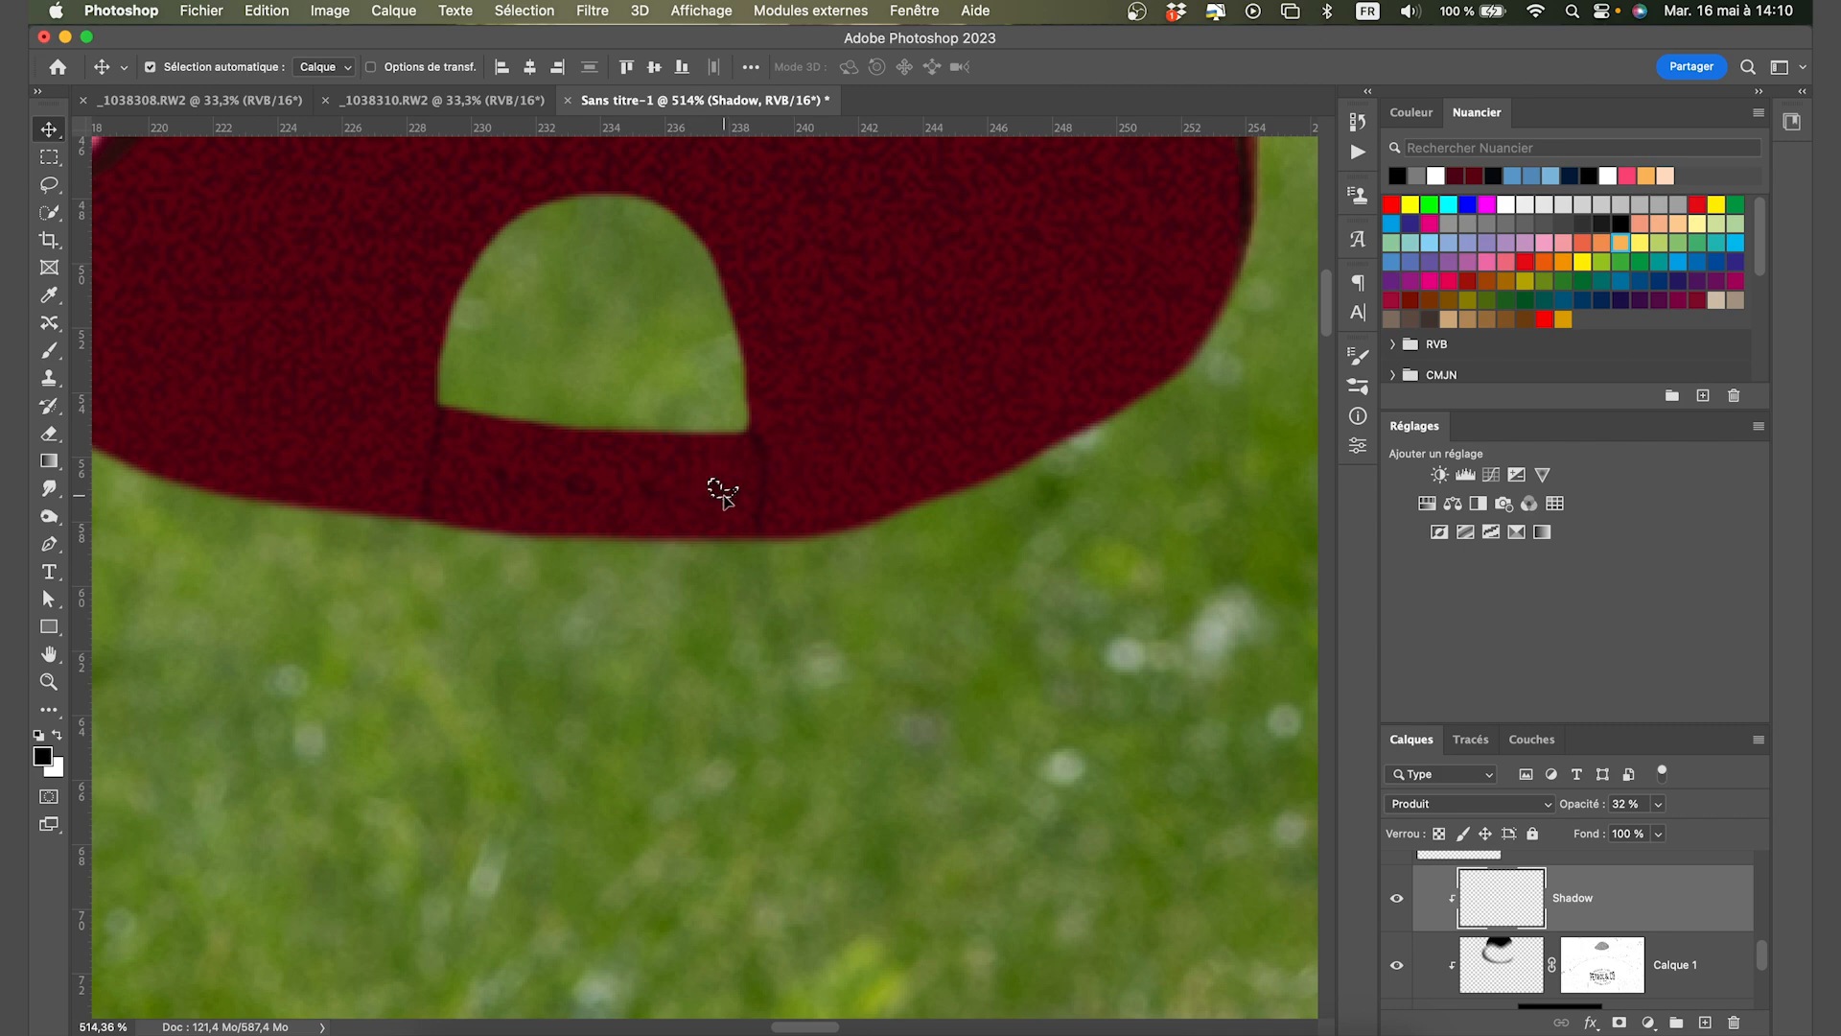
key("b")
key("super+d")
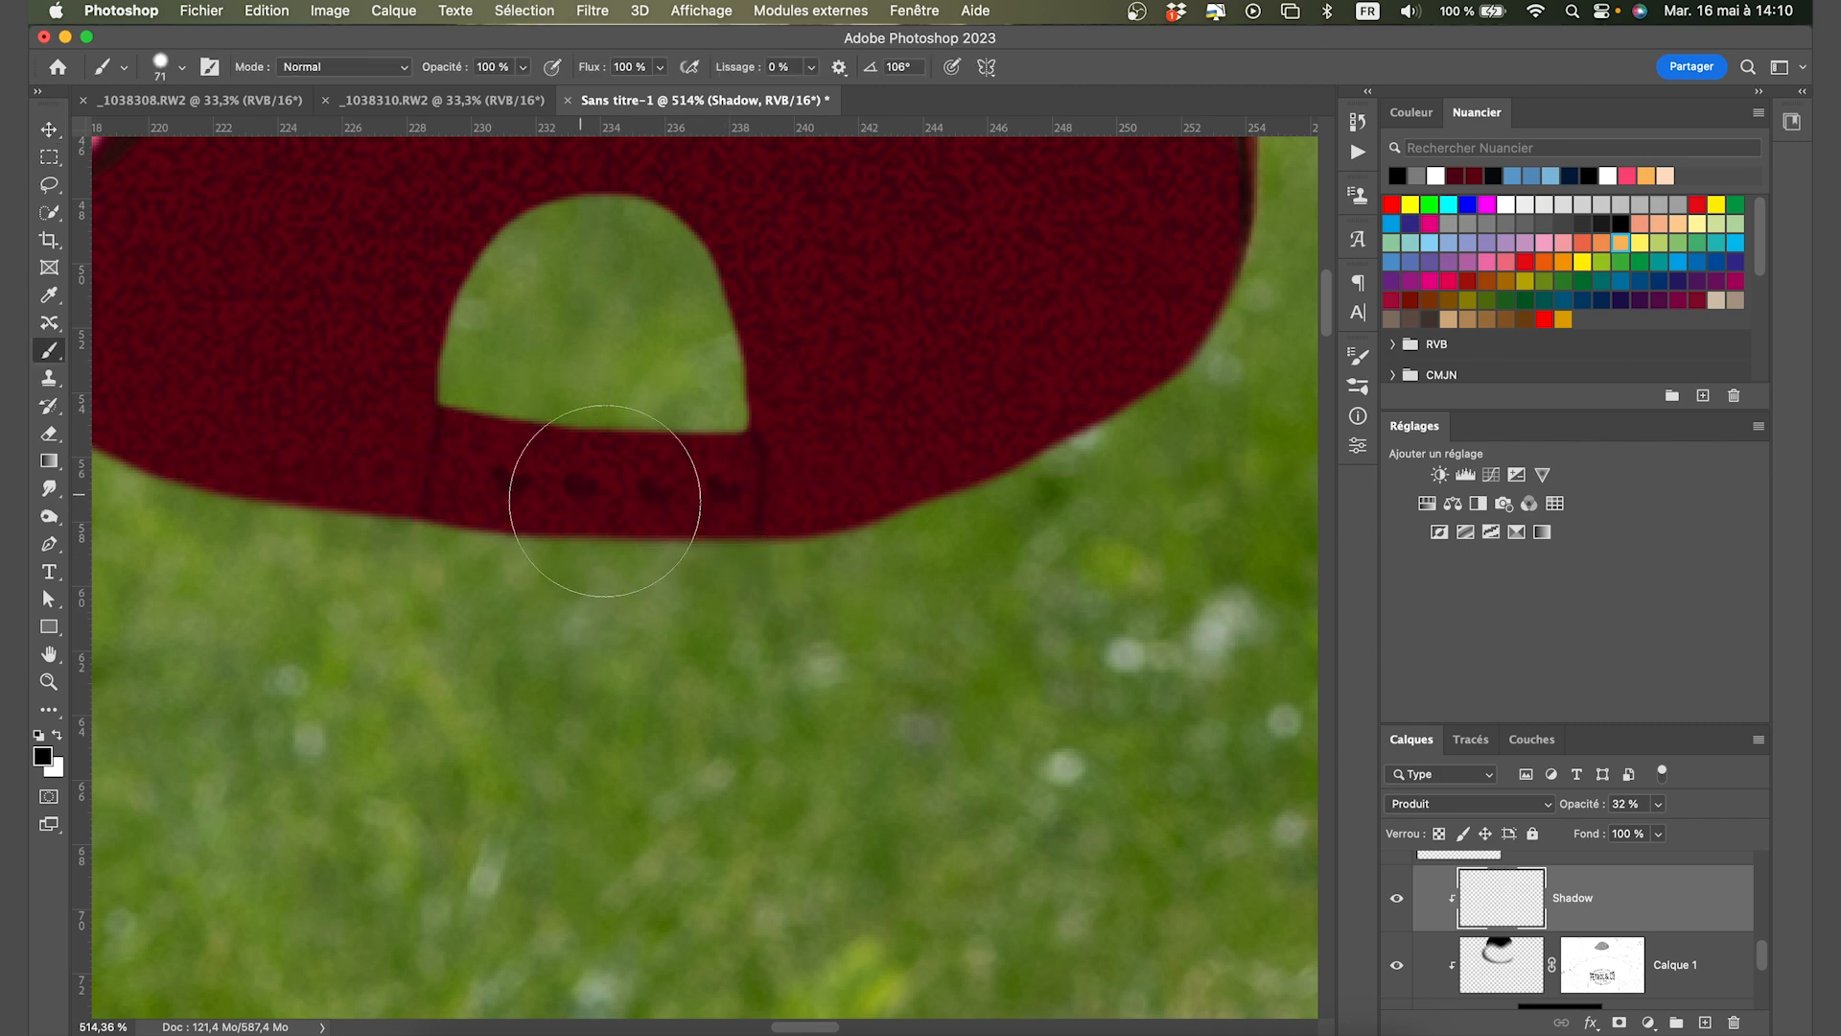
Add a clipped layer named Lights above Shadow and paint a white crescent highlight over the first strap hole.
key("super+0")
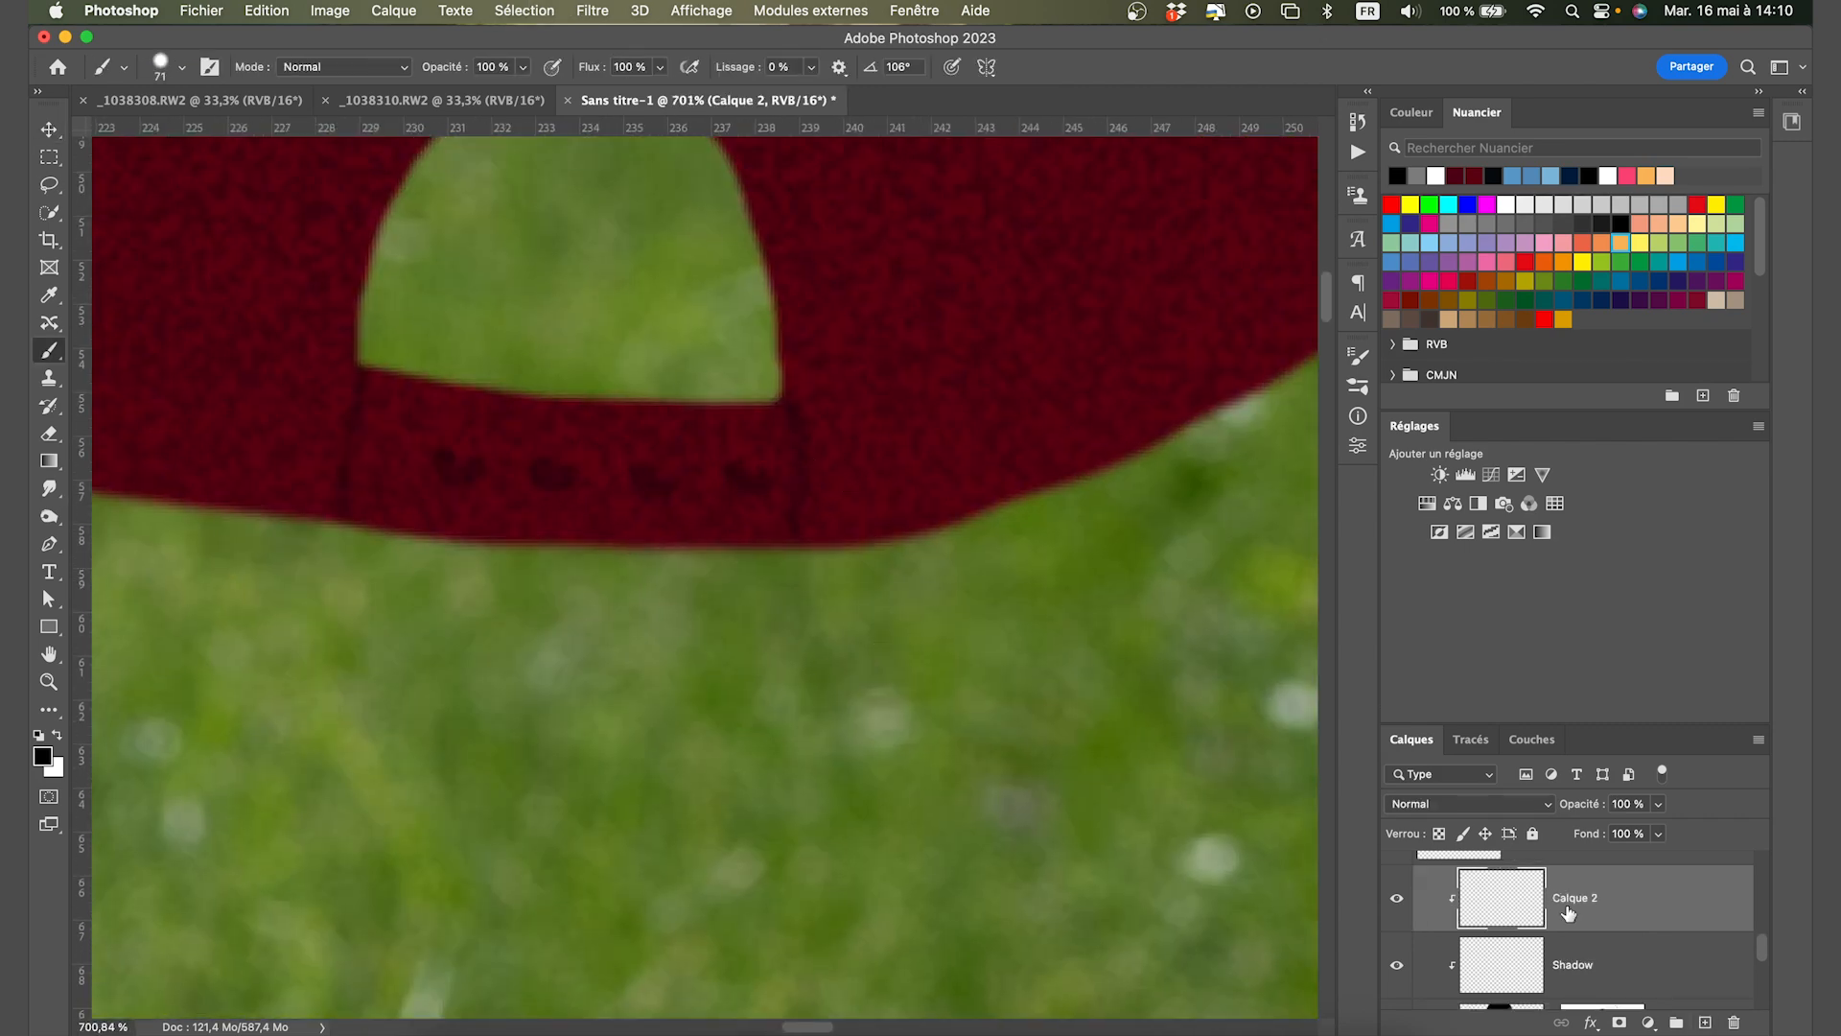
key("l")
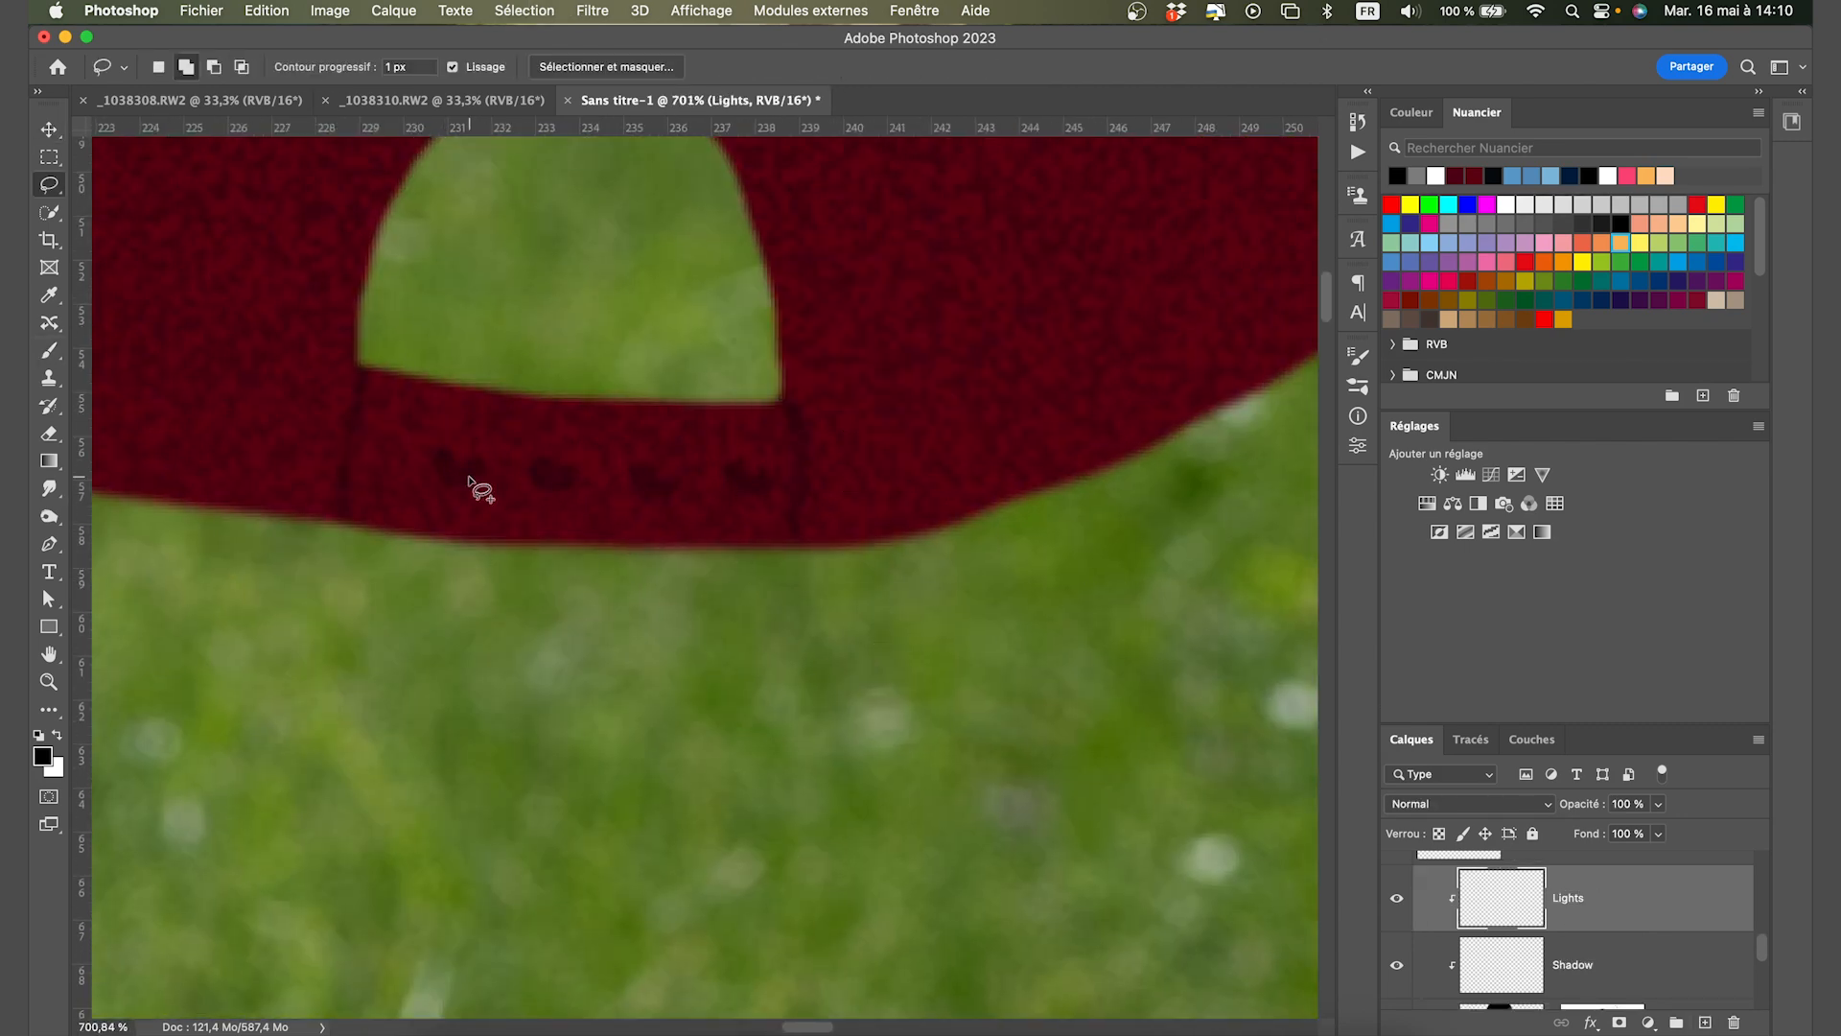
key("b")
key("x")
key("super+d")
Duplicate the white crescent highlight over the remaining strap holes, spacing the first copy about 2.1 mm away, then deselect.
left_click_drag(449, 436, 559, 438)
key("v")
key("super+z")
key("super+z")
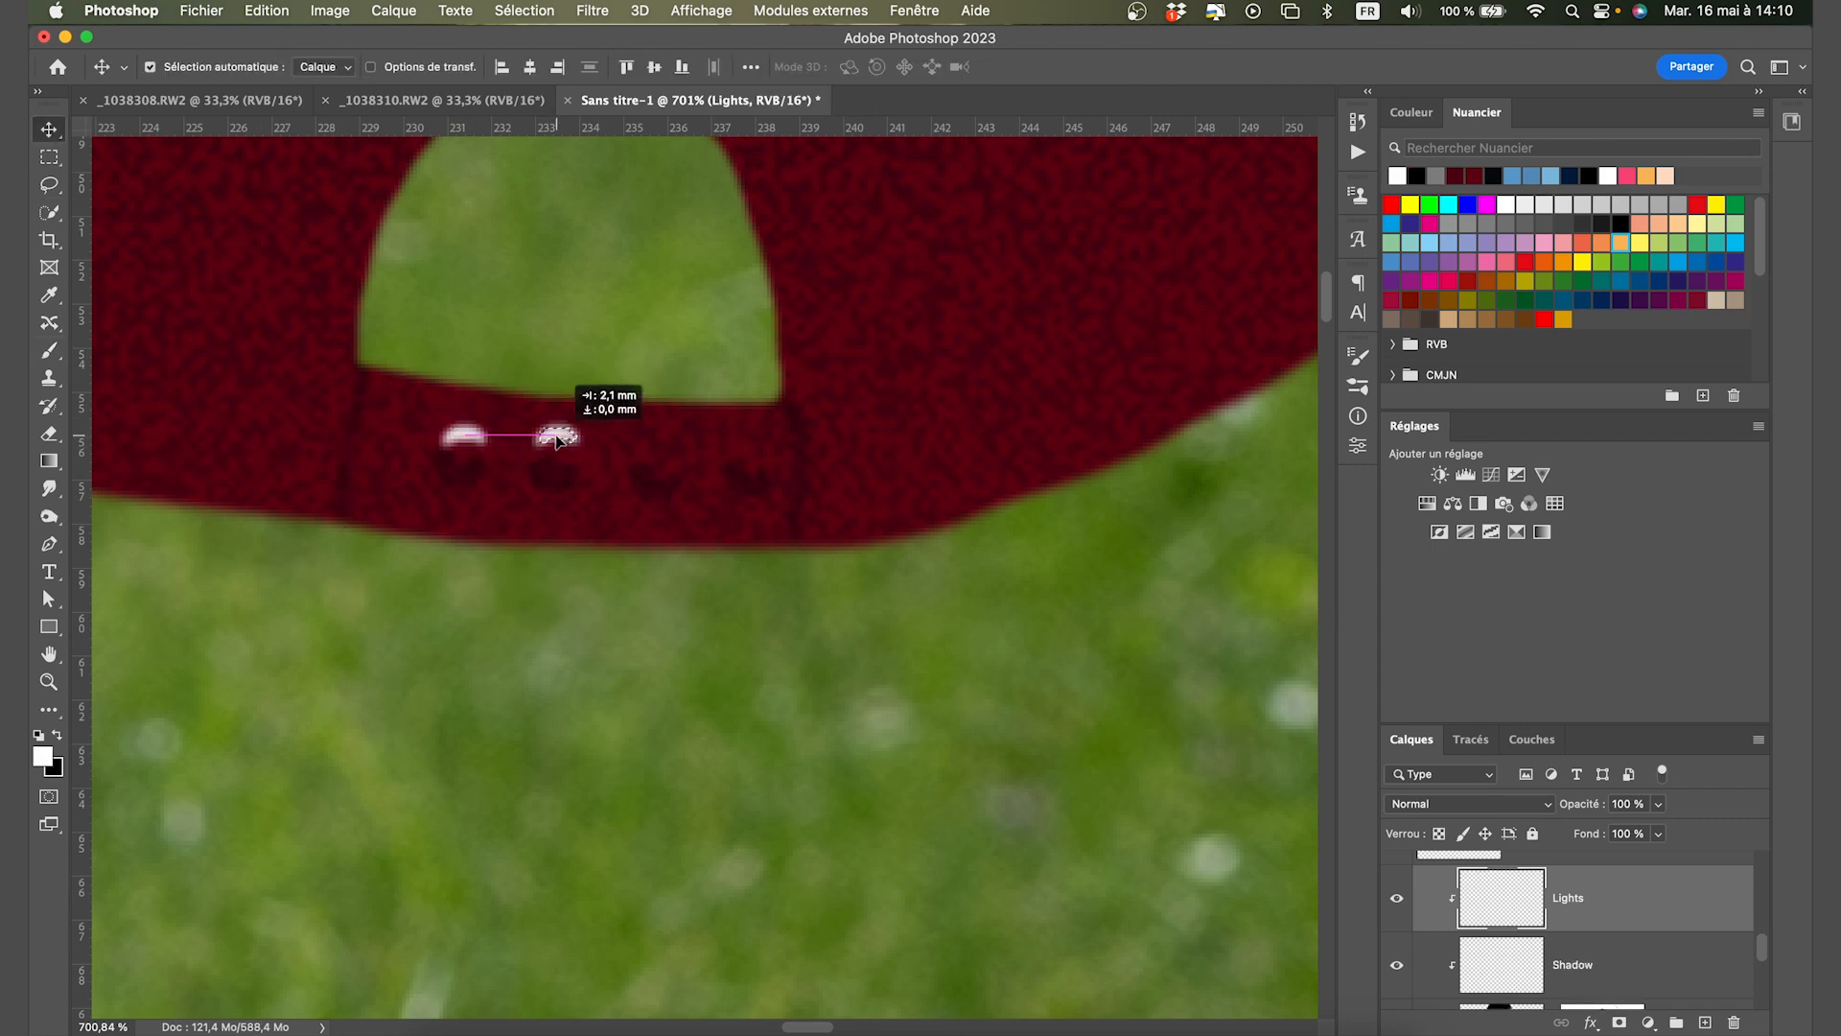
left_click_drag(736, 459, 752, 454)
key("b")
key("super+d")
Add a white highlight along the rear strap's upper edge on the Lights layer and reduce the brush size.
left_click_drag(369, 355, 767, 396)
scroll(534, 378, "down", 8)
scroll(770, 434, "up", 6)
key("bracketleft")
key("bracketleft")
key("bracketleft")
key("bracketleft")
key("bracketleft")
key("bracketleft")
key("bracketleft")
Change the Lights layer's blend mode and lower its opacity.
left_click(1470, 804)
left_click(1467, 988)
left_click_drag(1596, 804, 1547, 808)
scroll(705, 578, "down", 10)
scroll(1539, 920, "down", 2)
Add a clipped layer above Calque 1 and brush soft black shading around the cap interior at 31% layer opacity.
left_click(1539, 921)
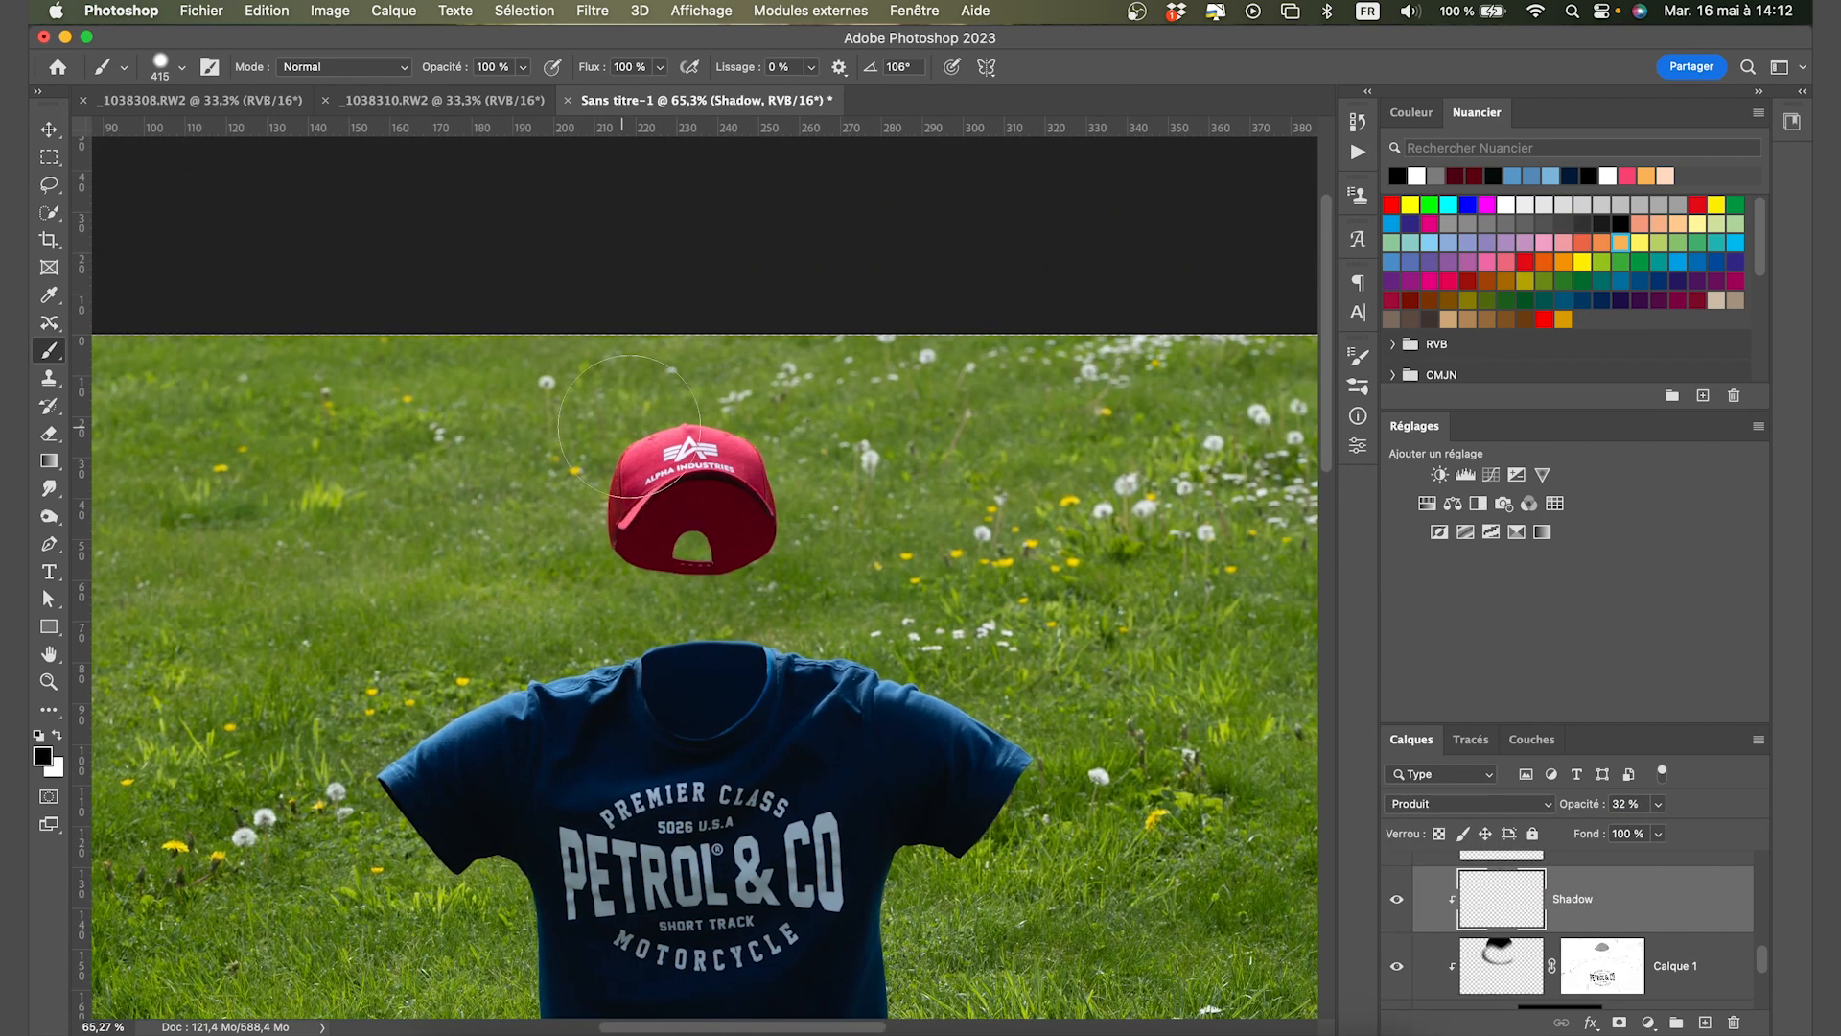
scroll(1539, 921, "down", 2)
left_click(1539, 919)
left_click(1705, 1022)
left_click_drag(705, 489, 581, 474)
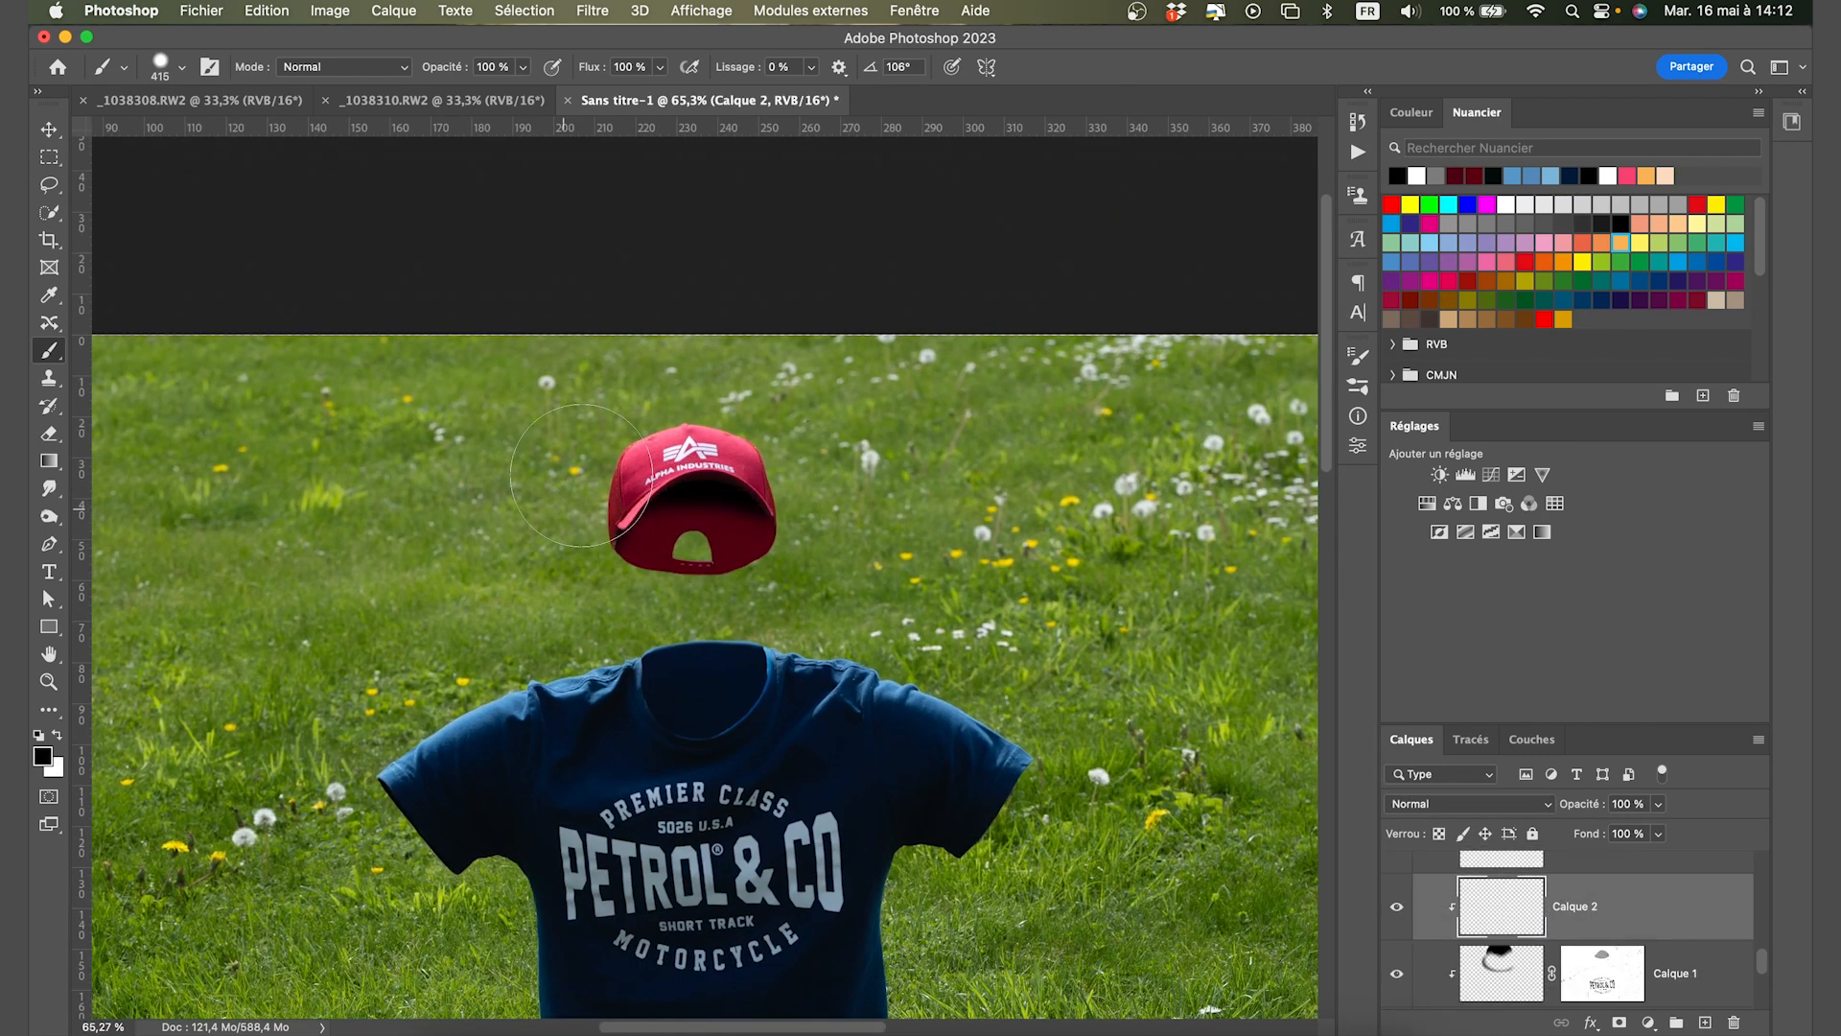
mouse_move(878, 560)
left_mouse_down()
mouse_move(768, 628)
mouse_move(800, 657)
mouse_move(674, 529)
left_mouse_up()
scroll(759, 575, "up", 10)
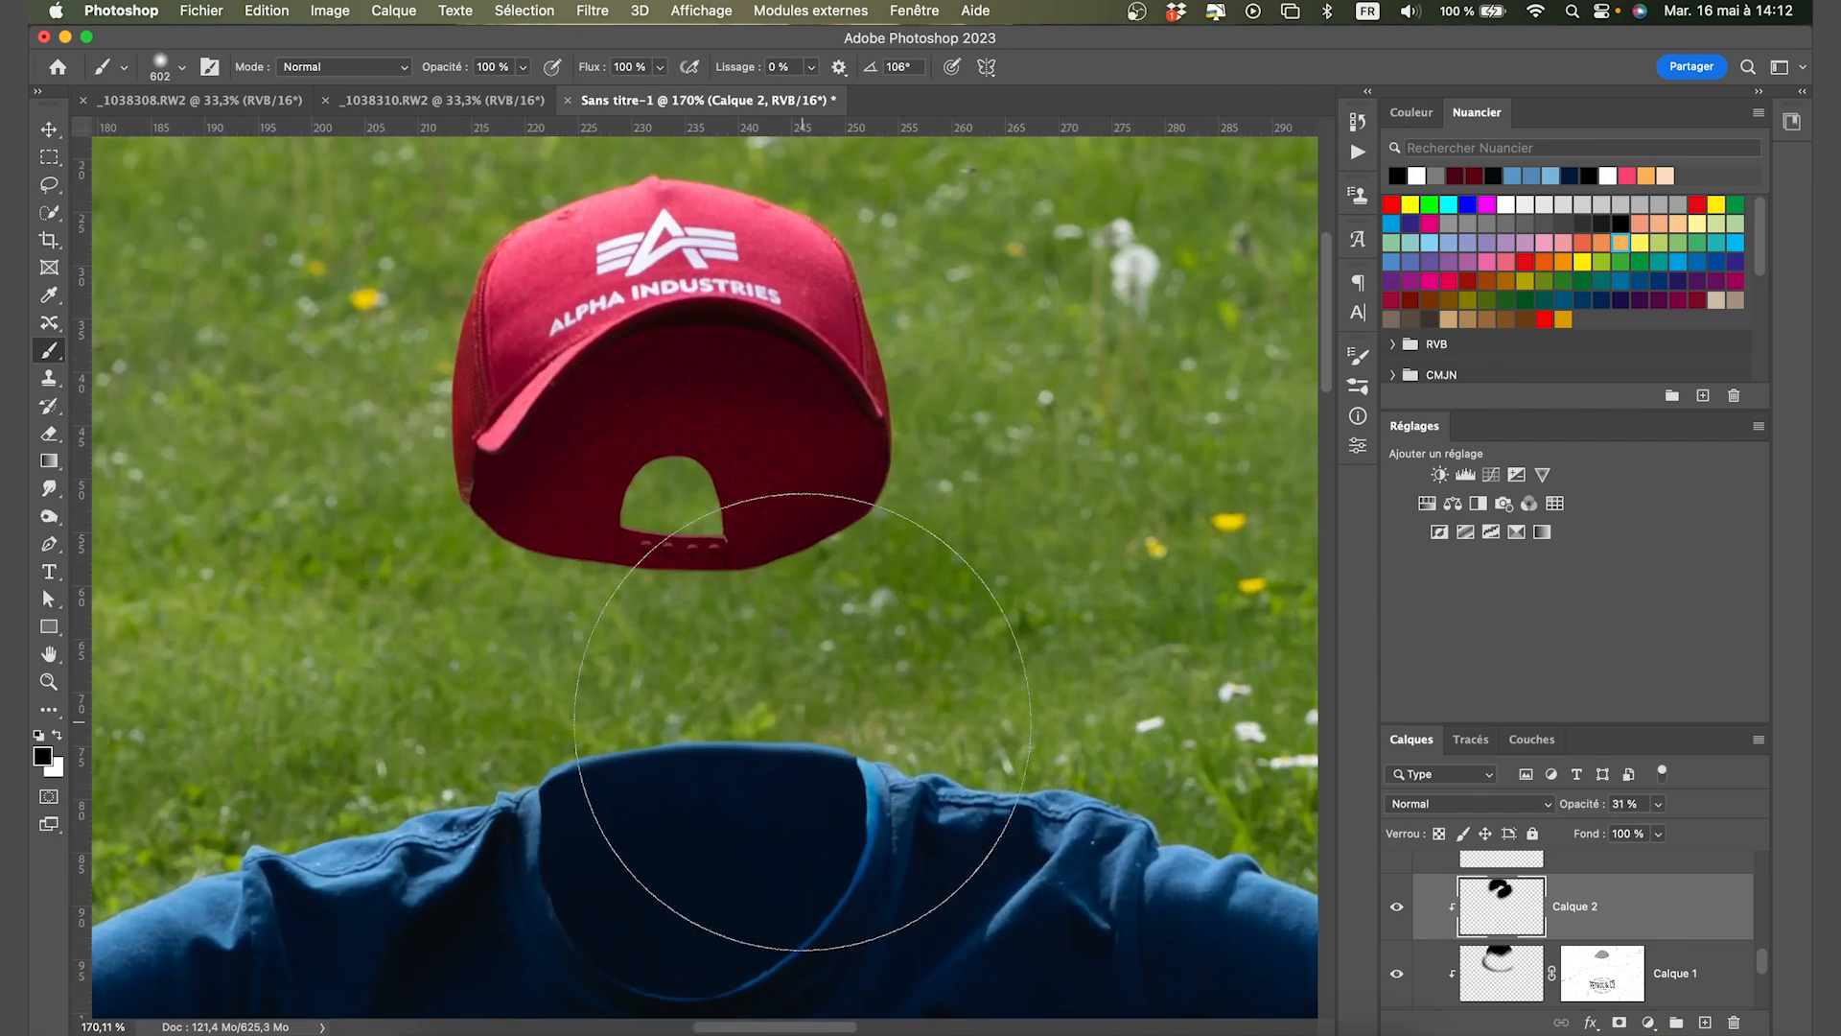
Lasso the rear strap below the cap's arched opening and add a new layer above Lights.
left_click(1501, 973)
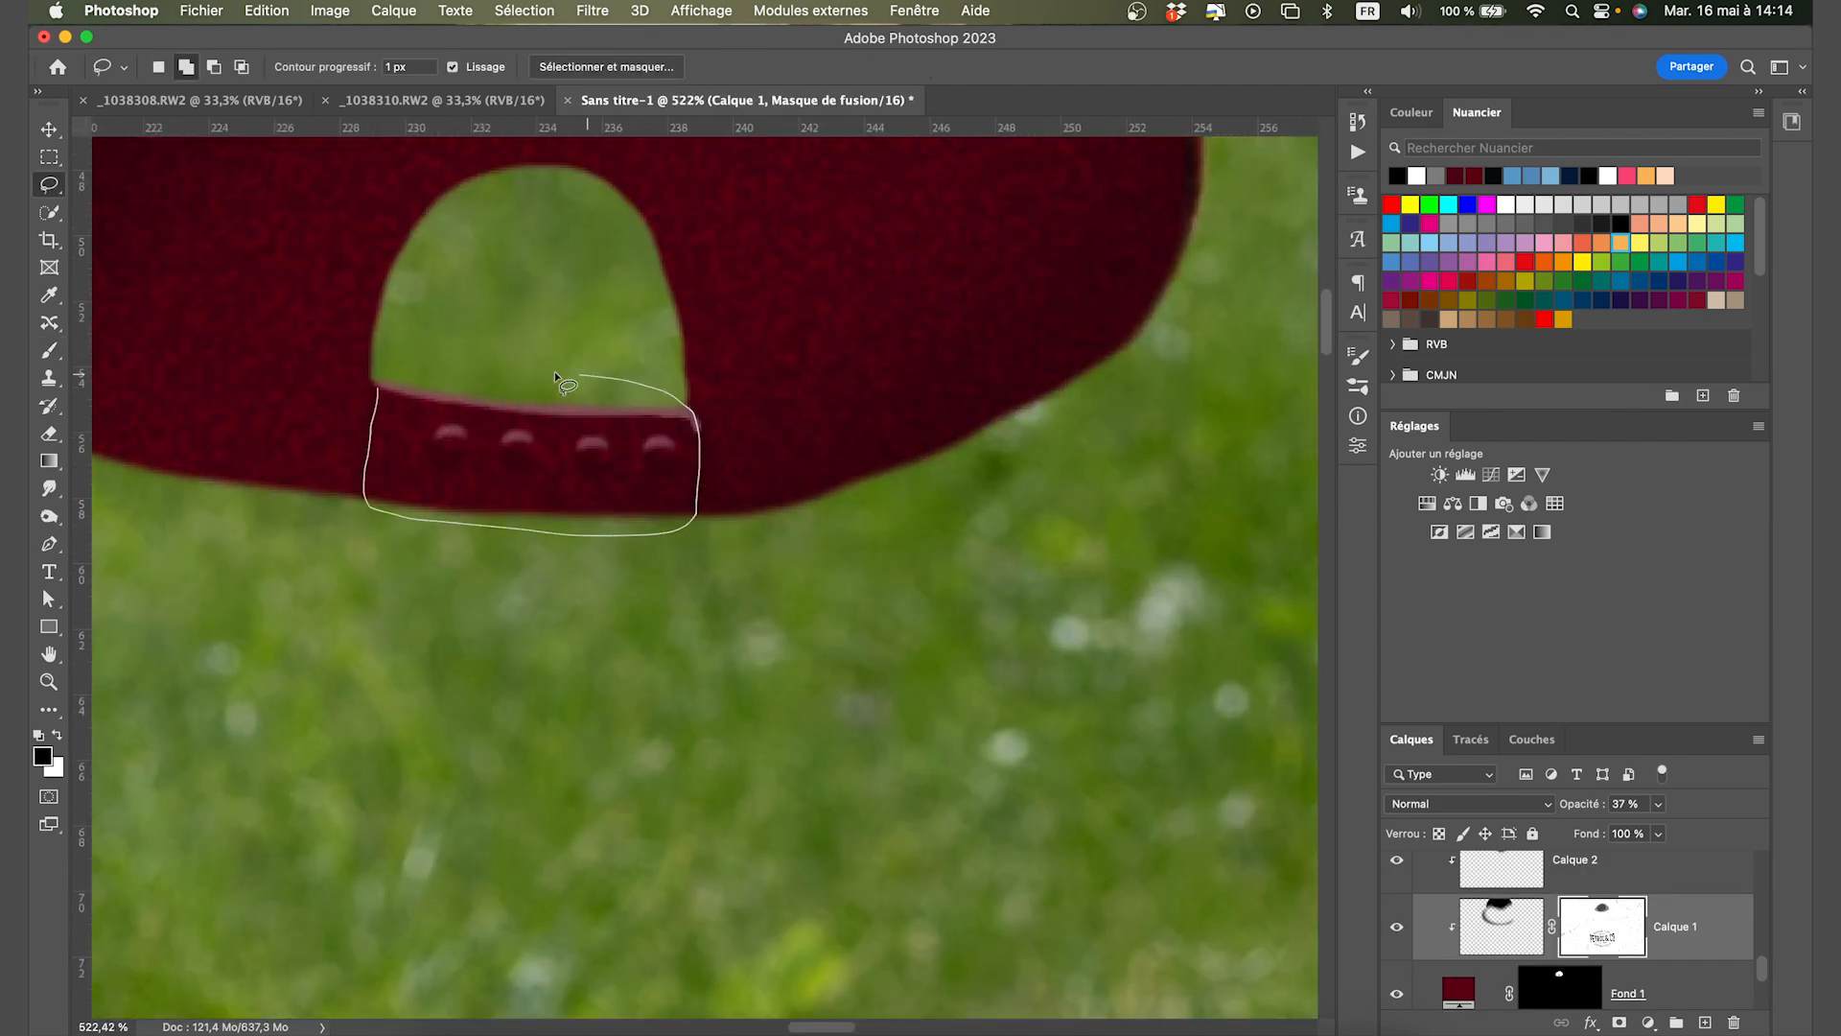
left_click_drag(557, 376, 379, 388)
scroll(1586, 979, "up", 8)
left_click(1578, 926)
key("b")
scroll(693, 492, "down", 5)
Sample the cap's red, shift it to a brighter red and paint the selected strap on Calque 3, then deselect.
key("i")
left_click(409, 209)
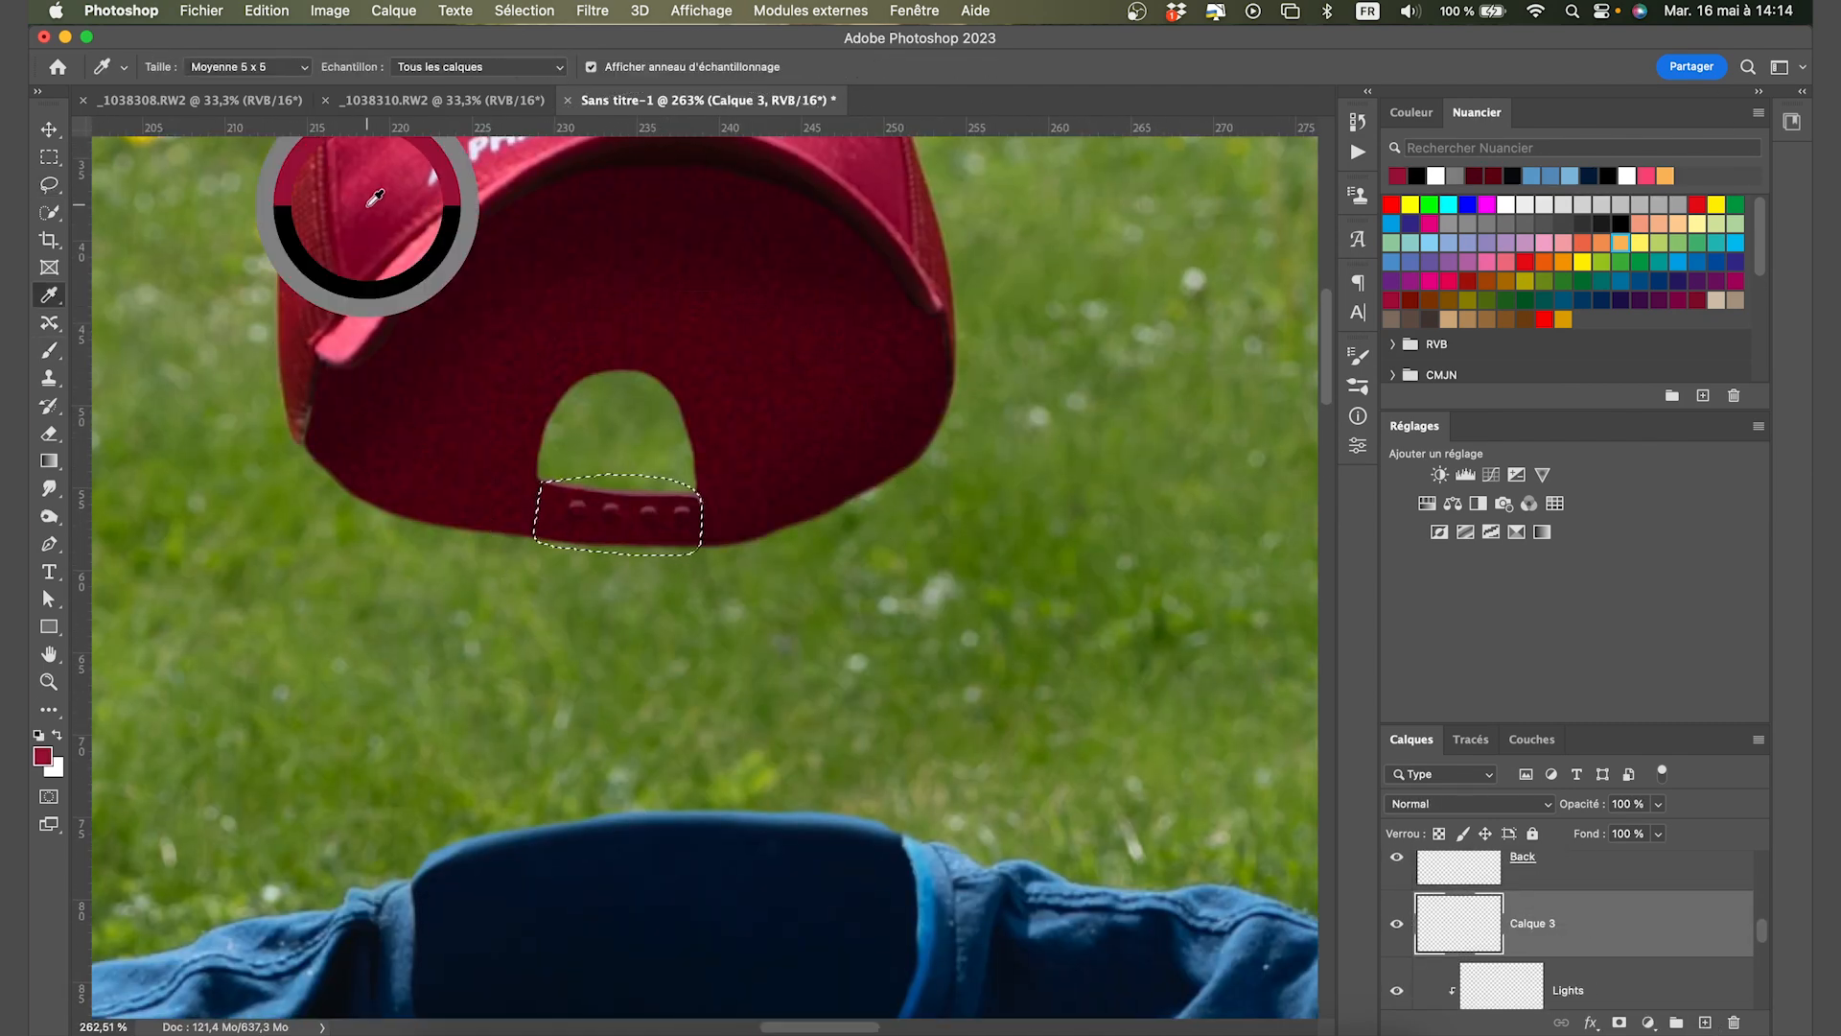
left_click(44, 757)
left_click(1347, 290)
left_click(1562, 271)
key("b")
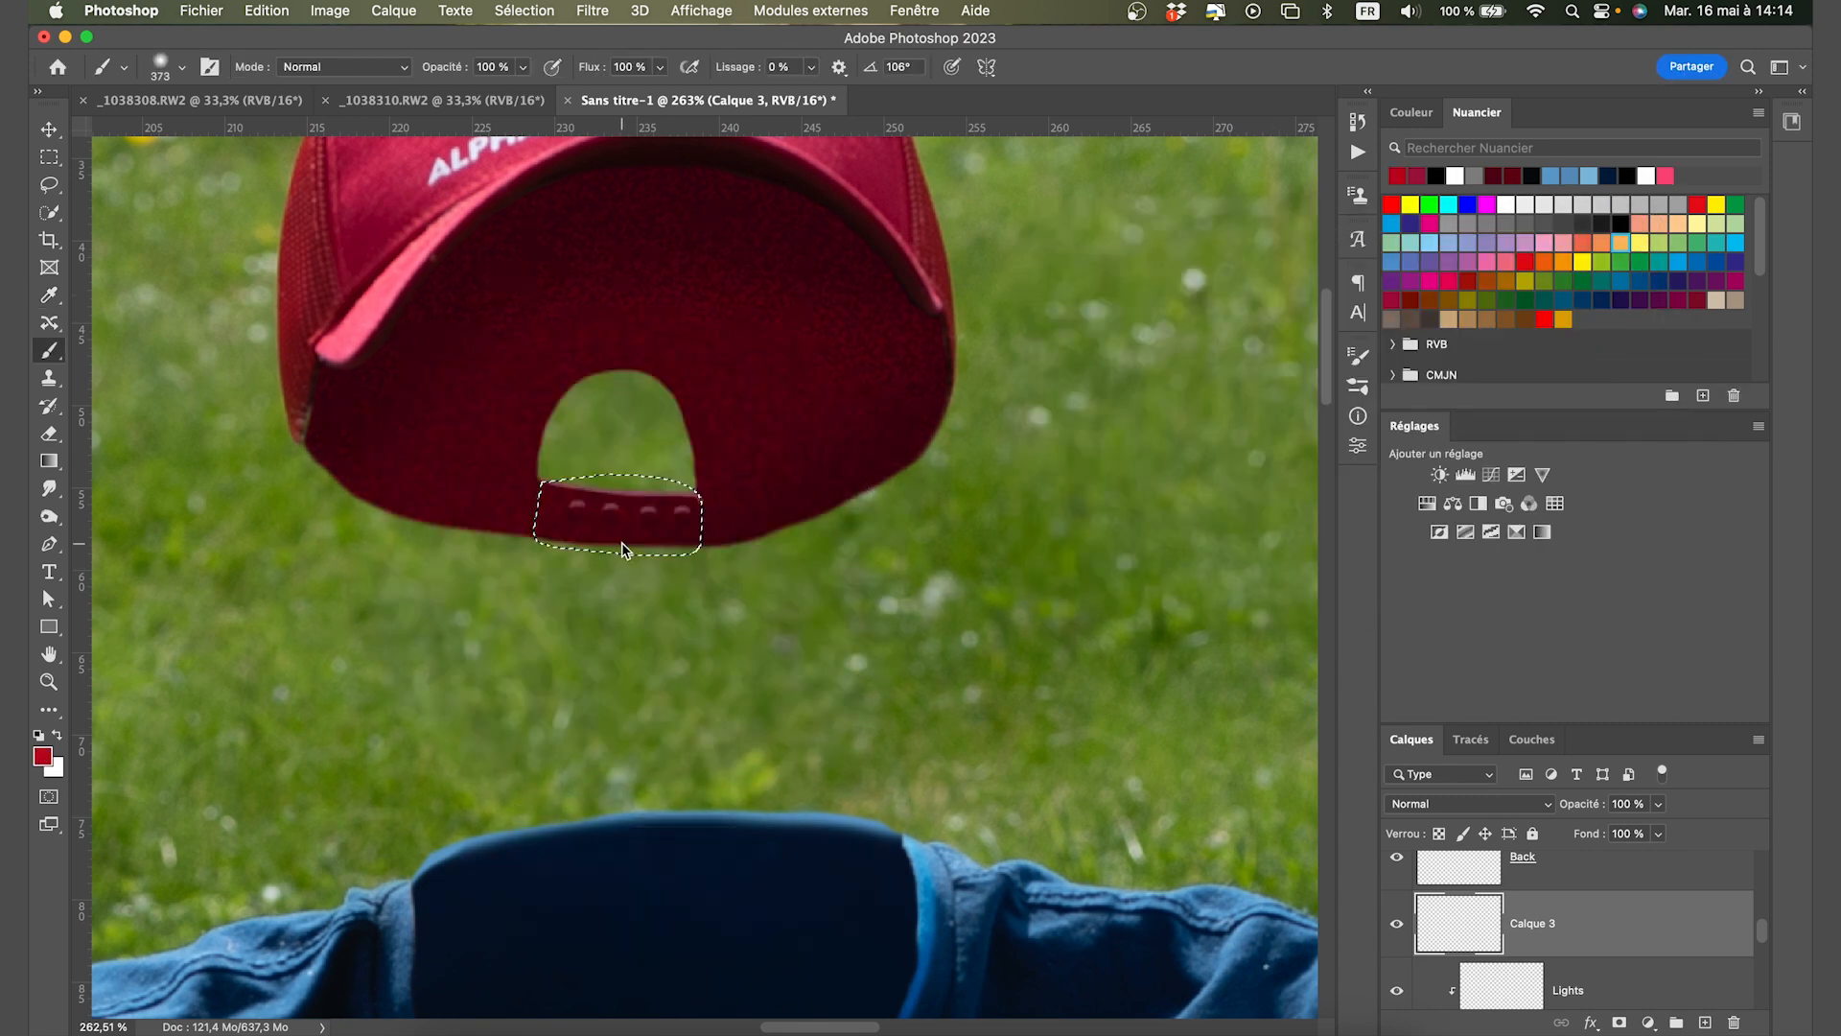
left_click(617, 518)
key("ctrl+d")
Set Calque 3 to Incrustation blending at 33% opacity.
left_click(1468, 803)
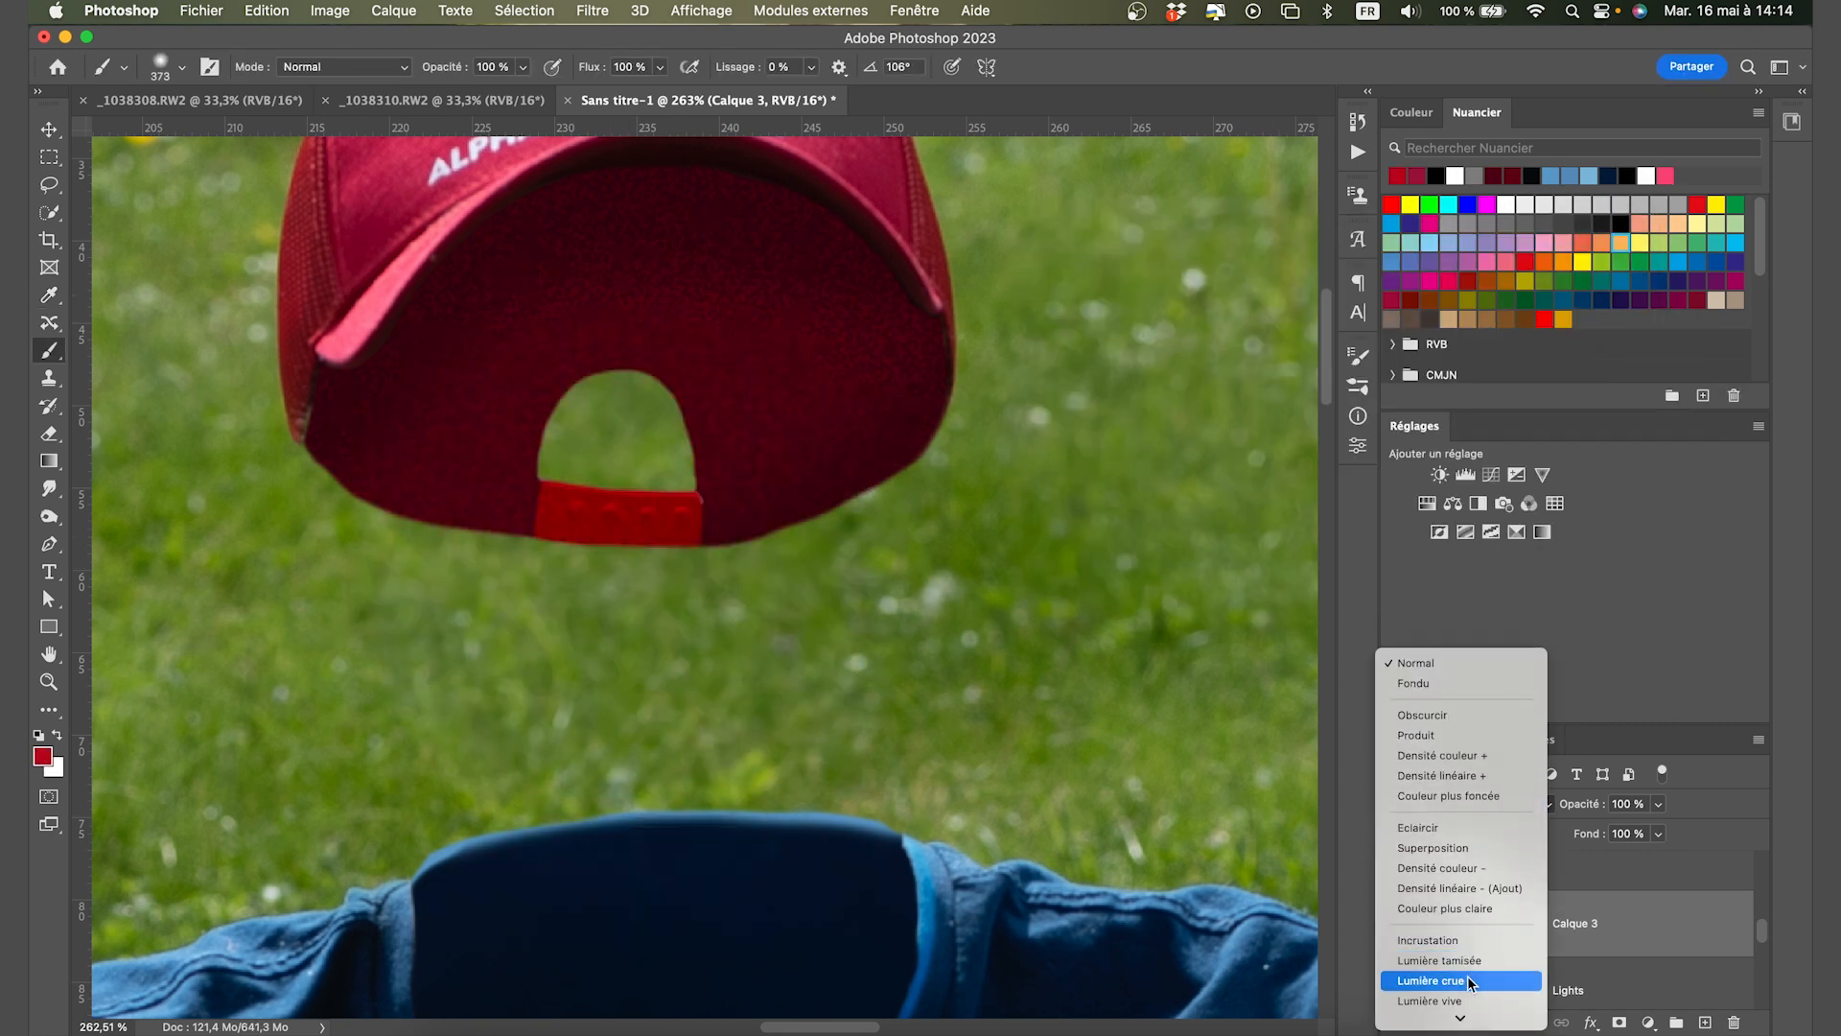
left_click(1468, 942)
left_click_drag(1590, 807, 1558, 811)
scroll(1075, 693, "down", 10)
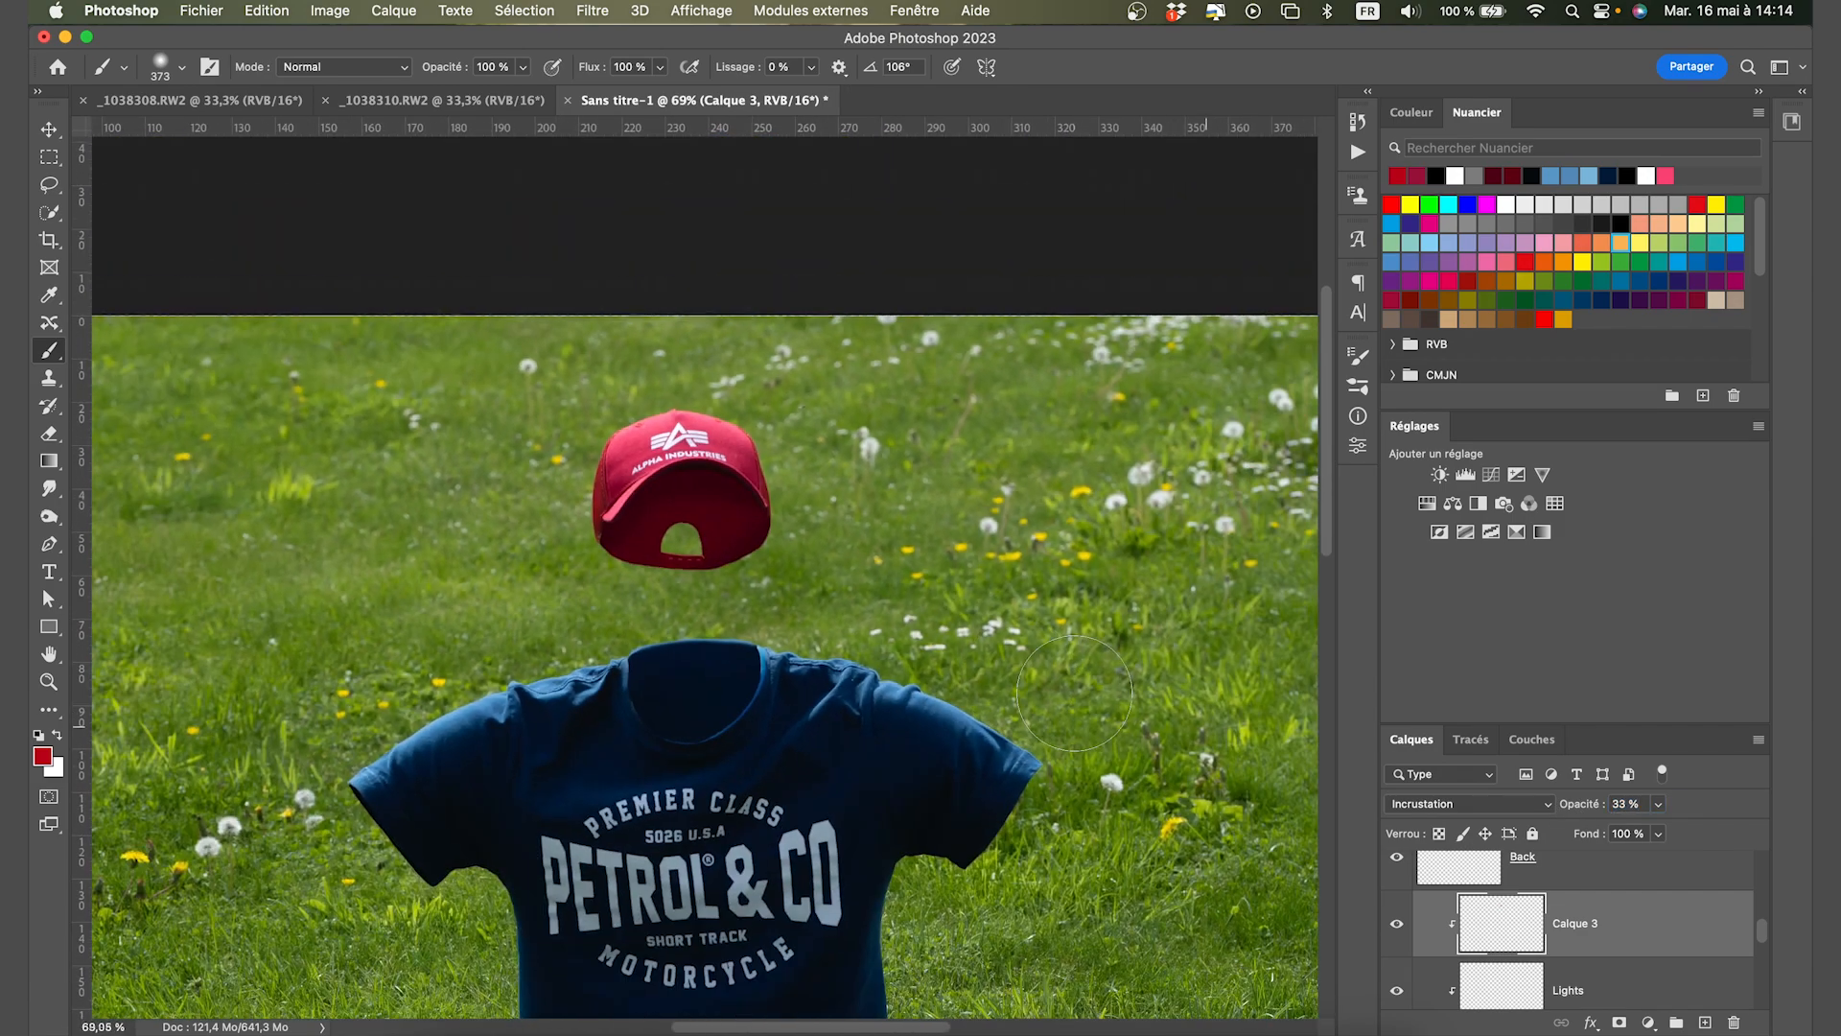
Lasso a small grass patch, invert the selection and paint out the nearby arm shadow on the Invisible Man mask, then deselect.
key("v")
scroll(832, 704, "down", 5)
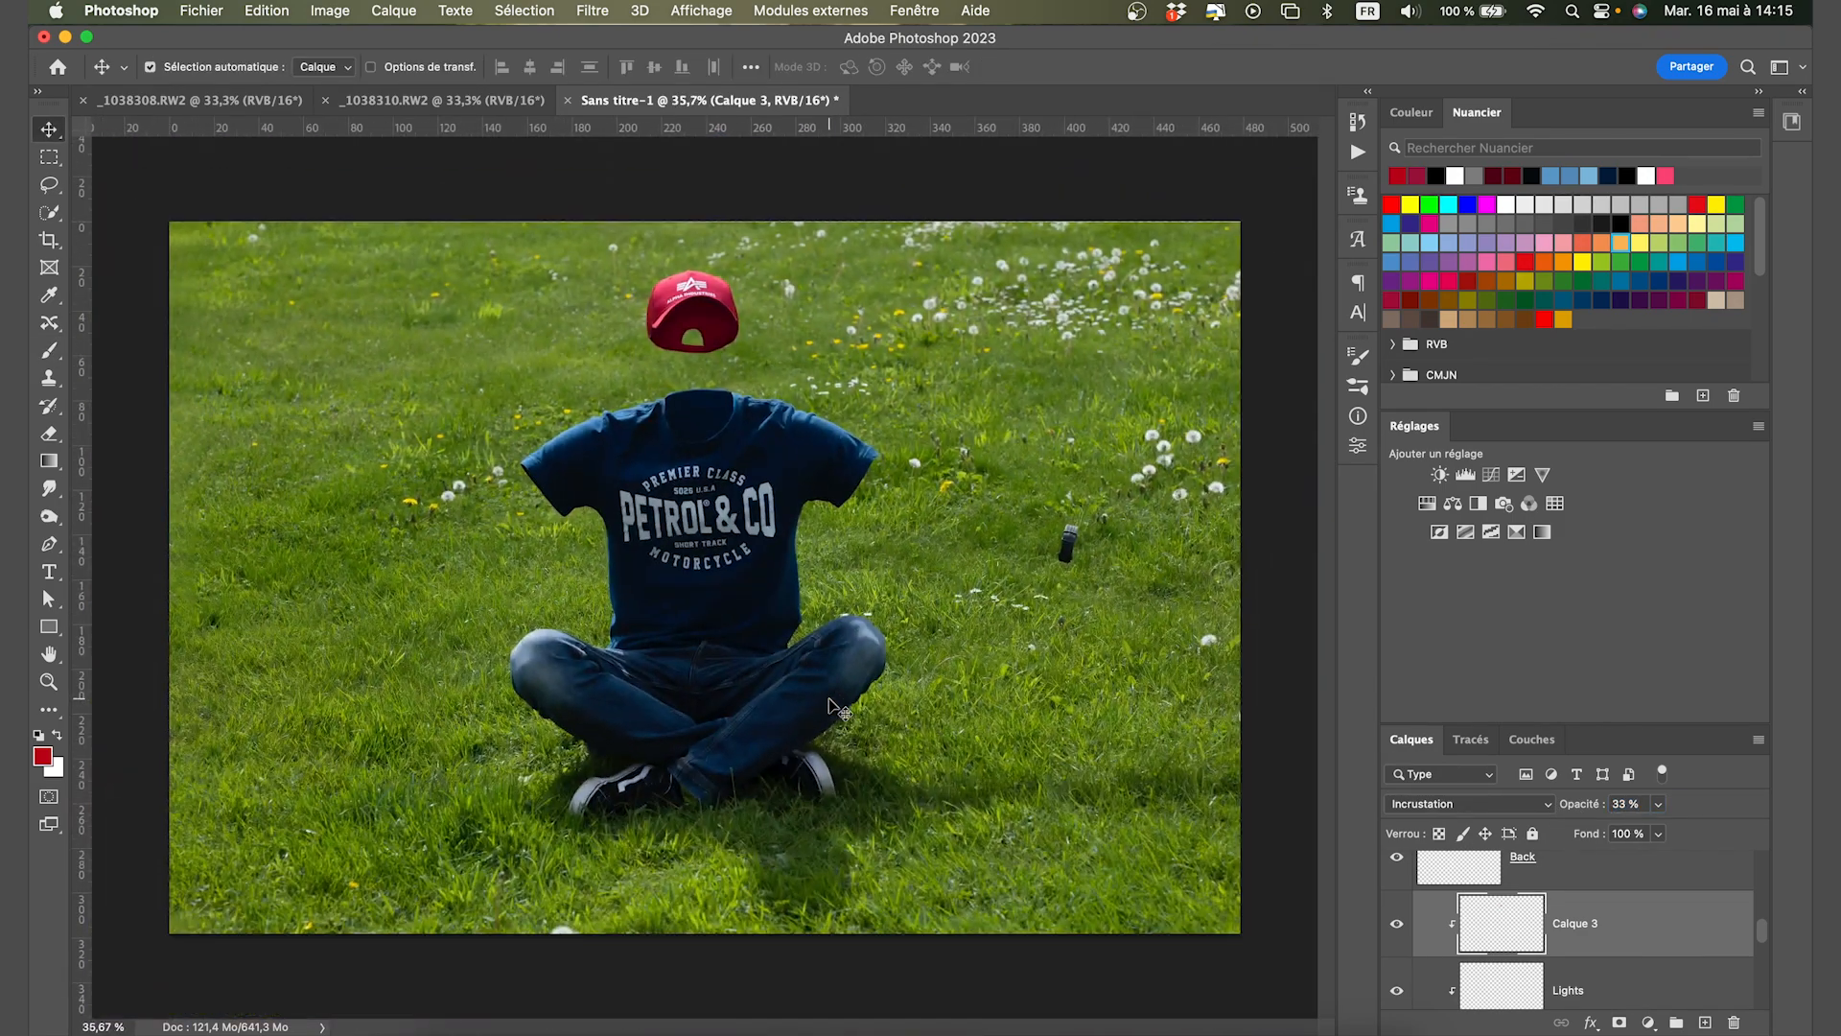
key("l")
scroll(1556, 856, "up", 10)
left_click(1561, 932)
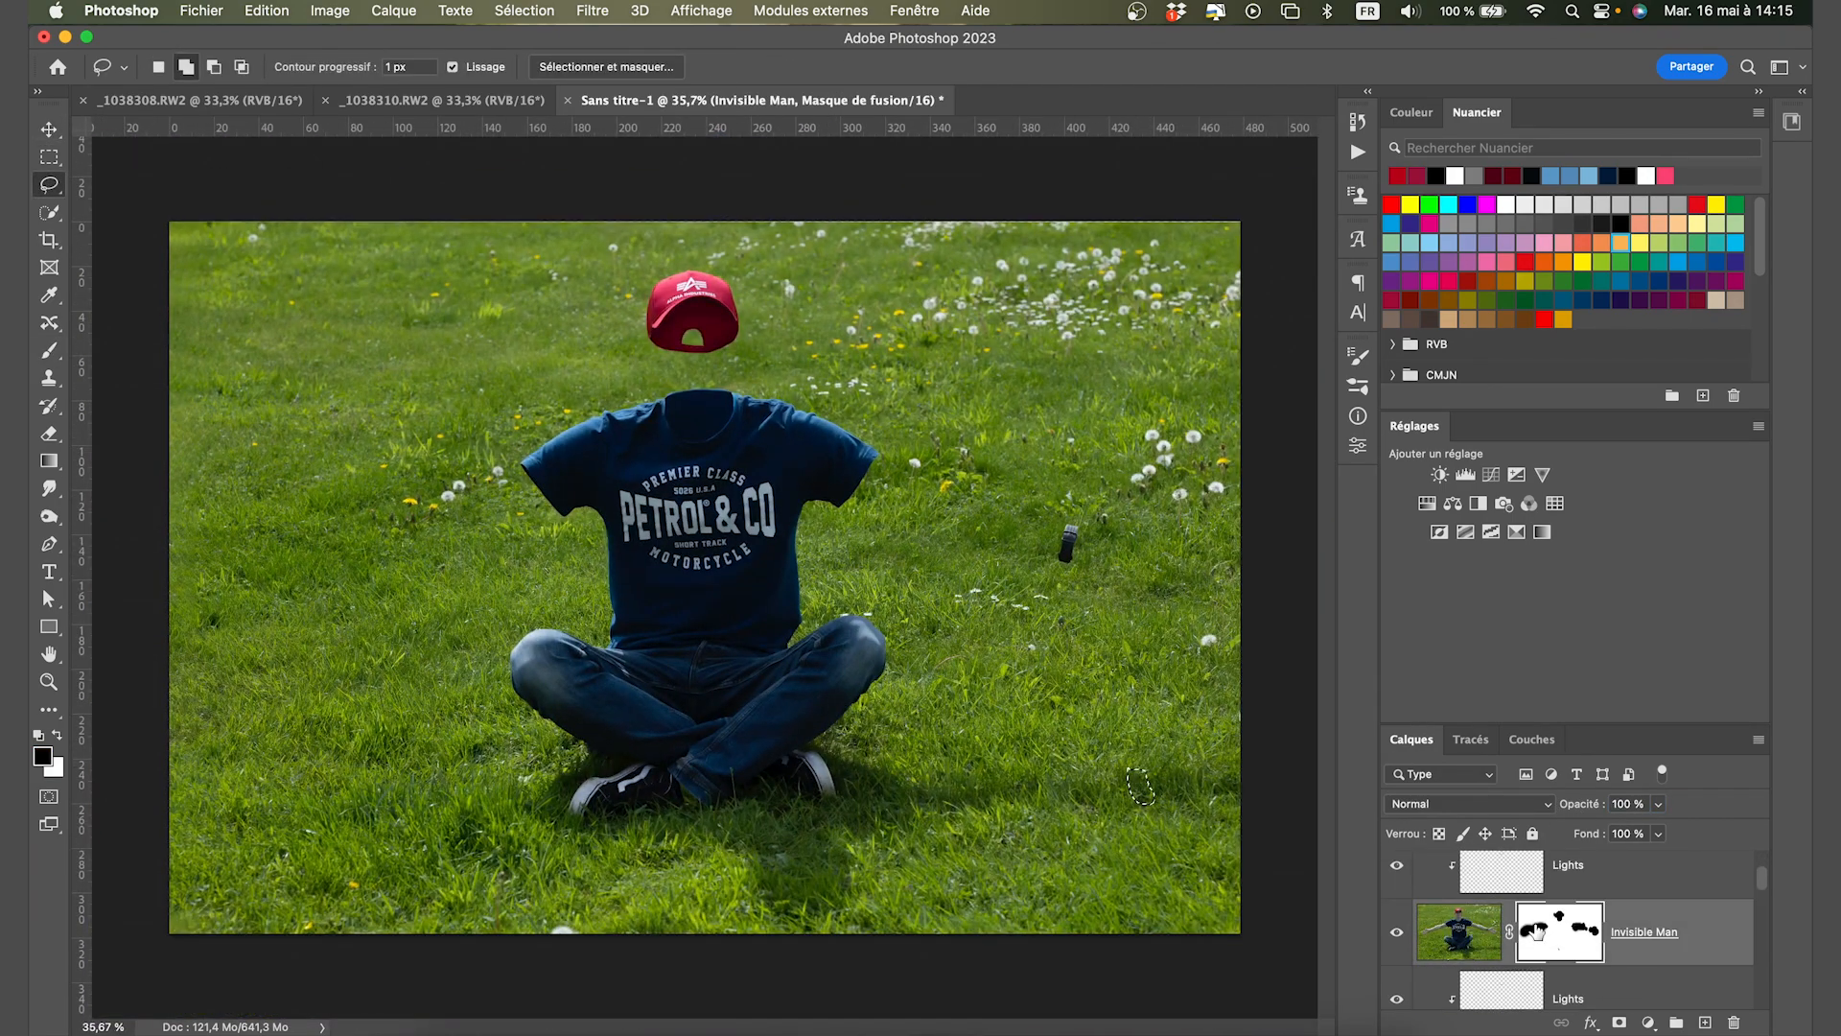
key("super+shift+i")
key("b")
left_click_drag(978, 790, 1192, 775)
key("super+d")
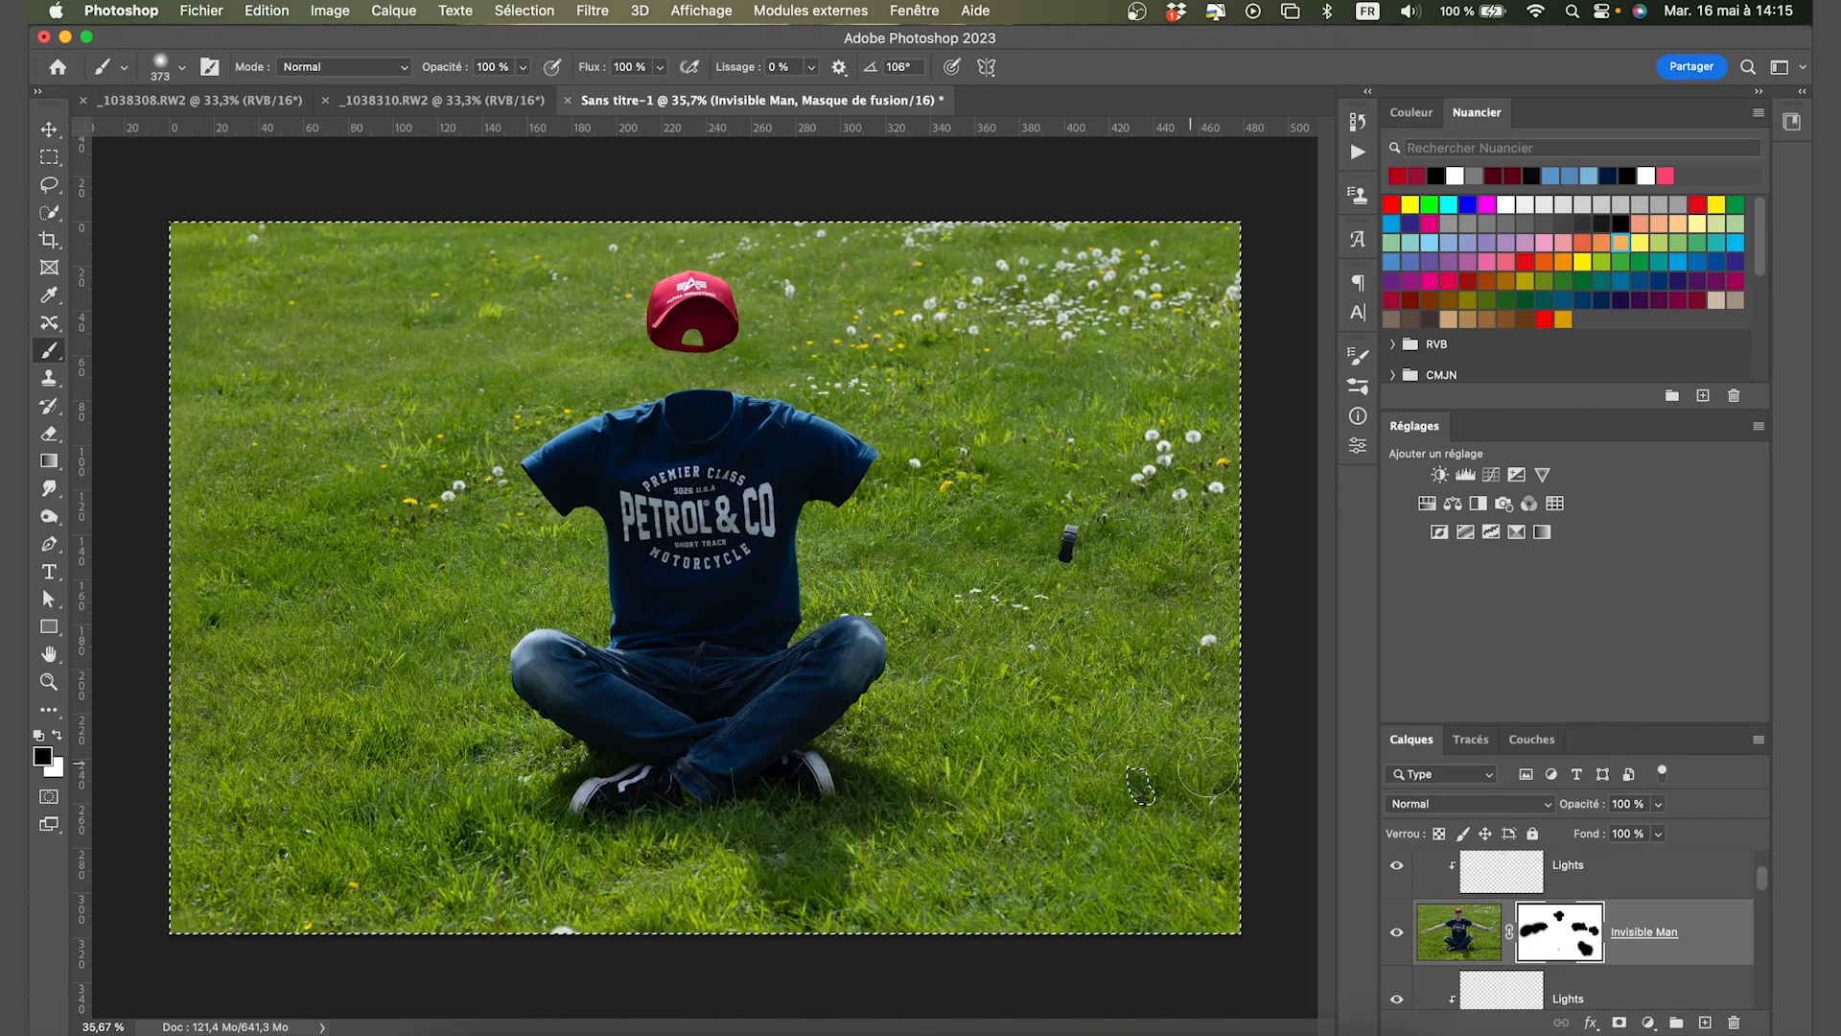
Lasso the shadow on the grass below the feet and paint it out on the Invisible Man mask, refining with a 90 px brush.
key("l")
scroll(748, 877, "up", 1)
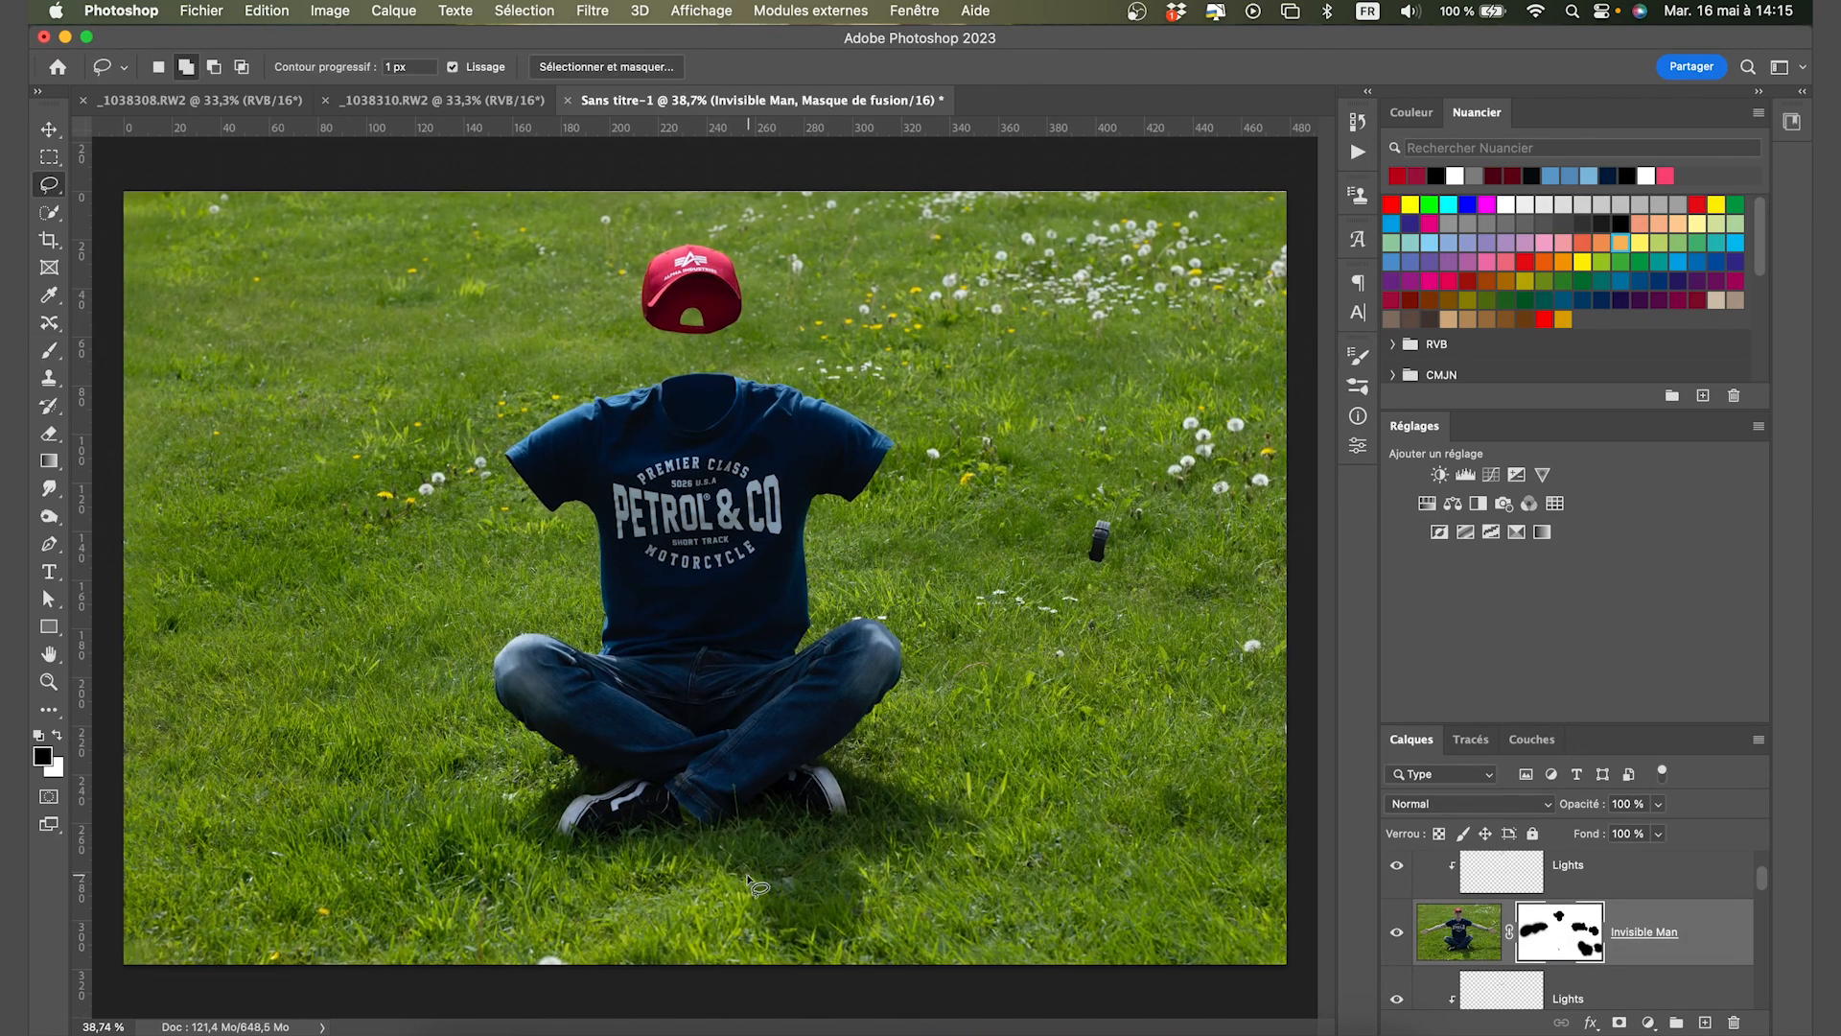
left_click_drag(785, 906, 739, 877)
key("b")
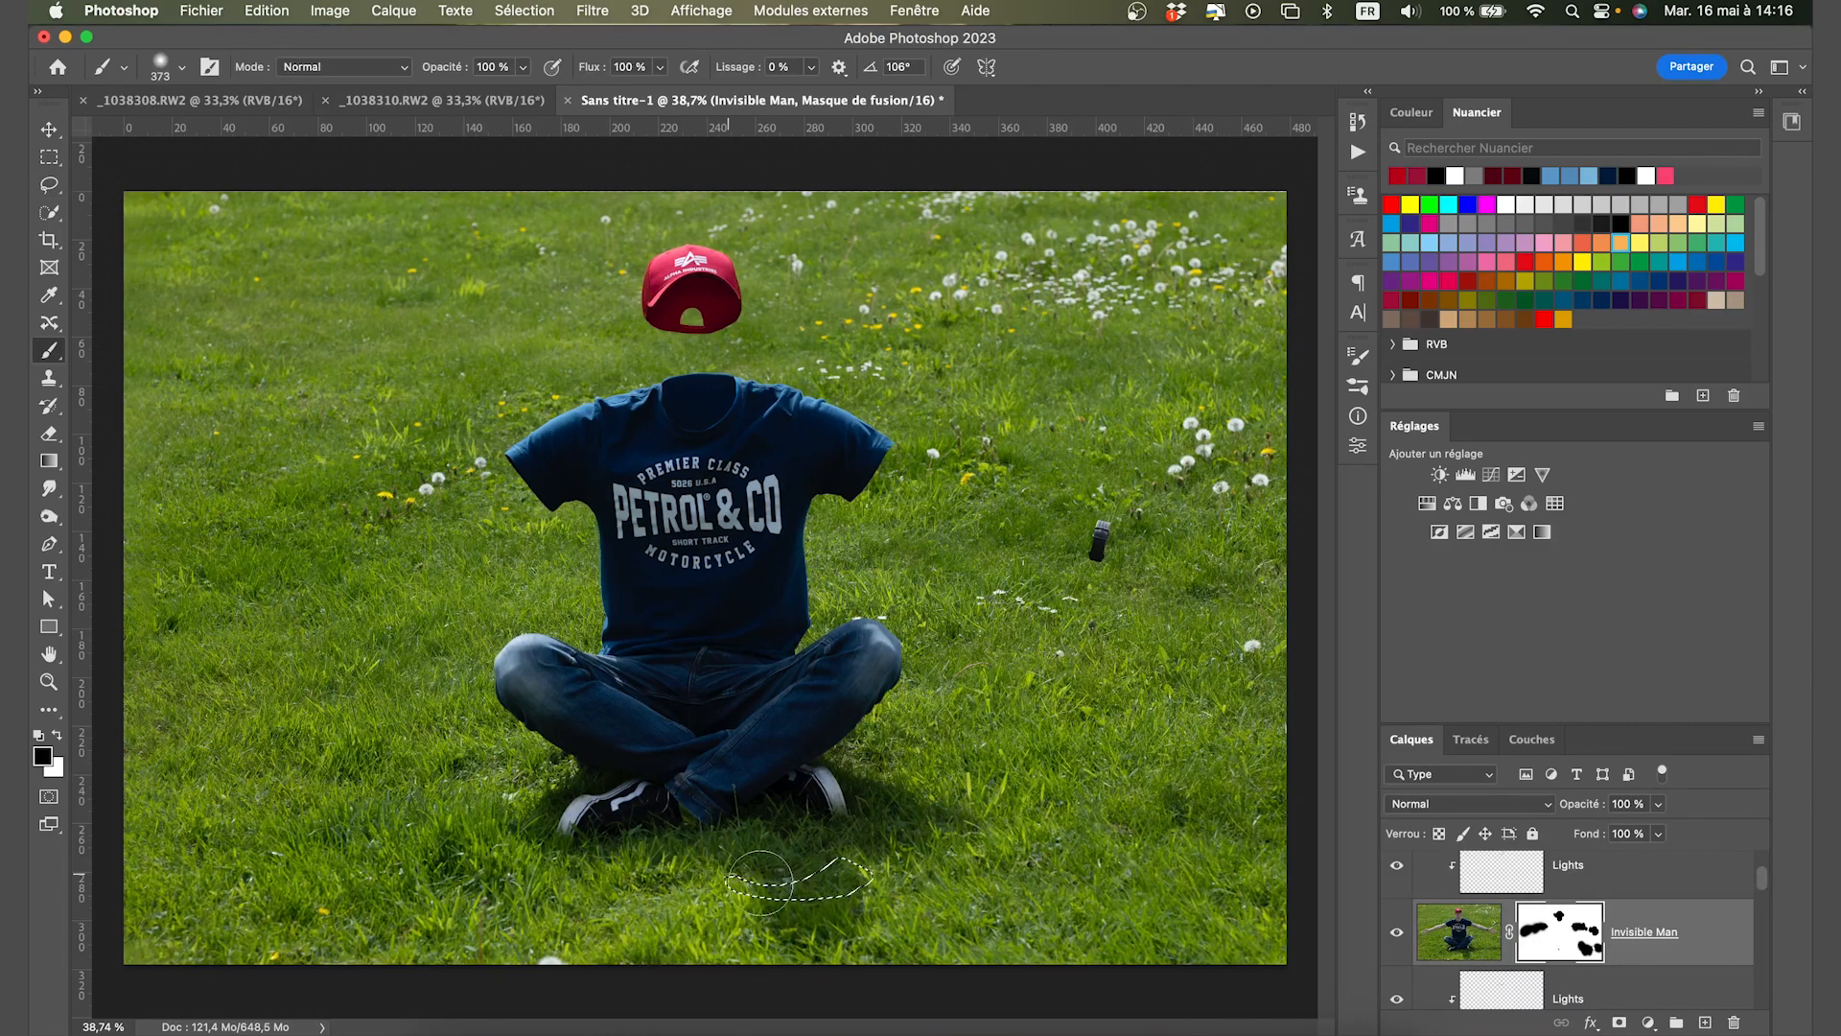
scroll(762, 887, "up", 5)
left_click_drag(875, 655, 824, 639)
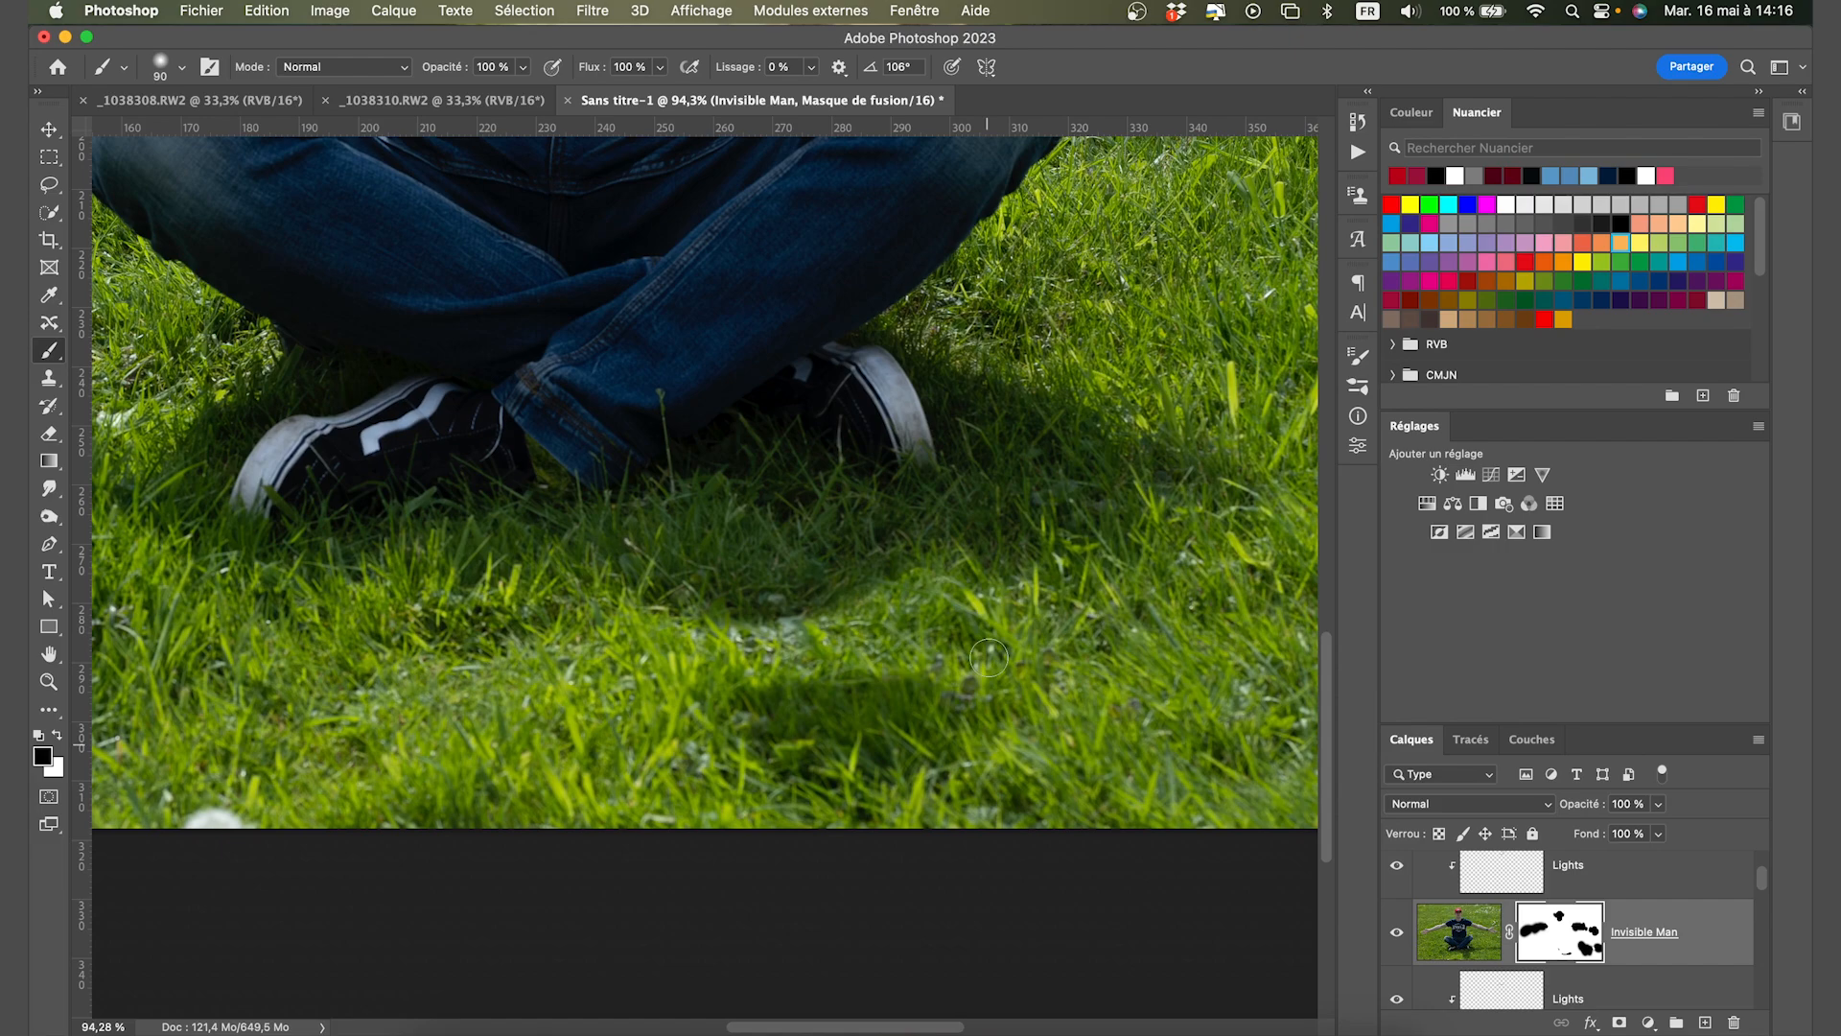
scroll(988, 681, "down", 5)
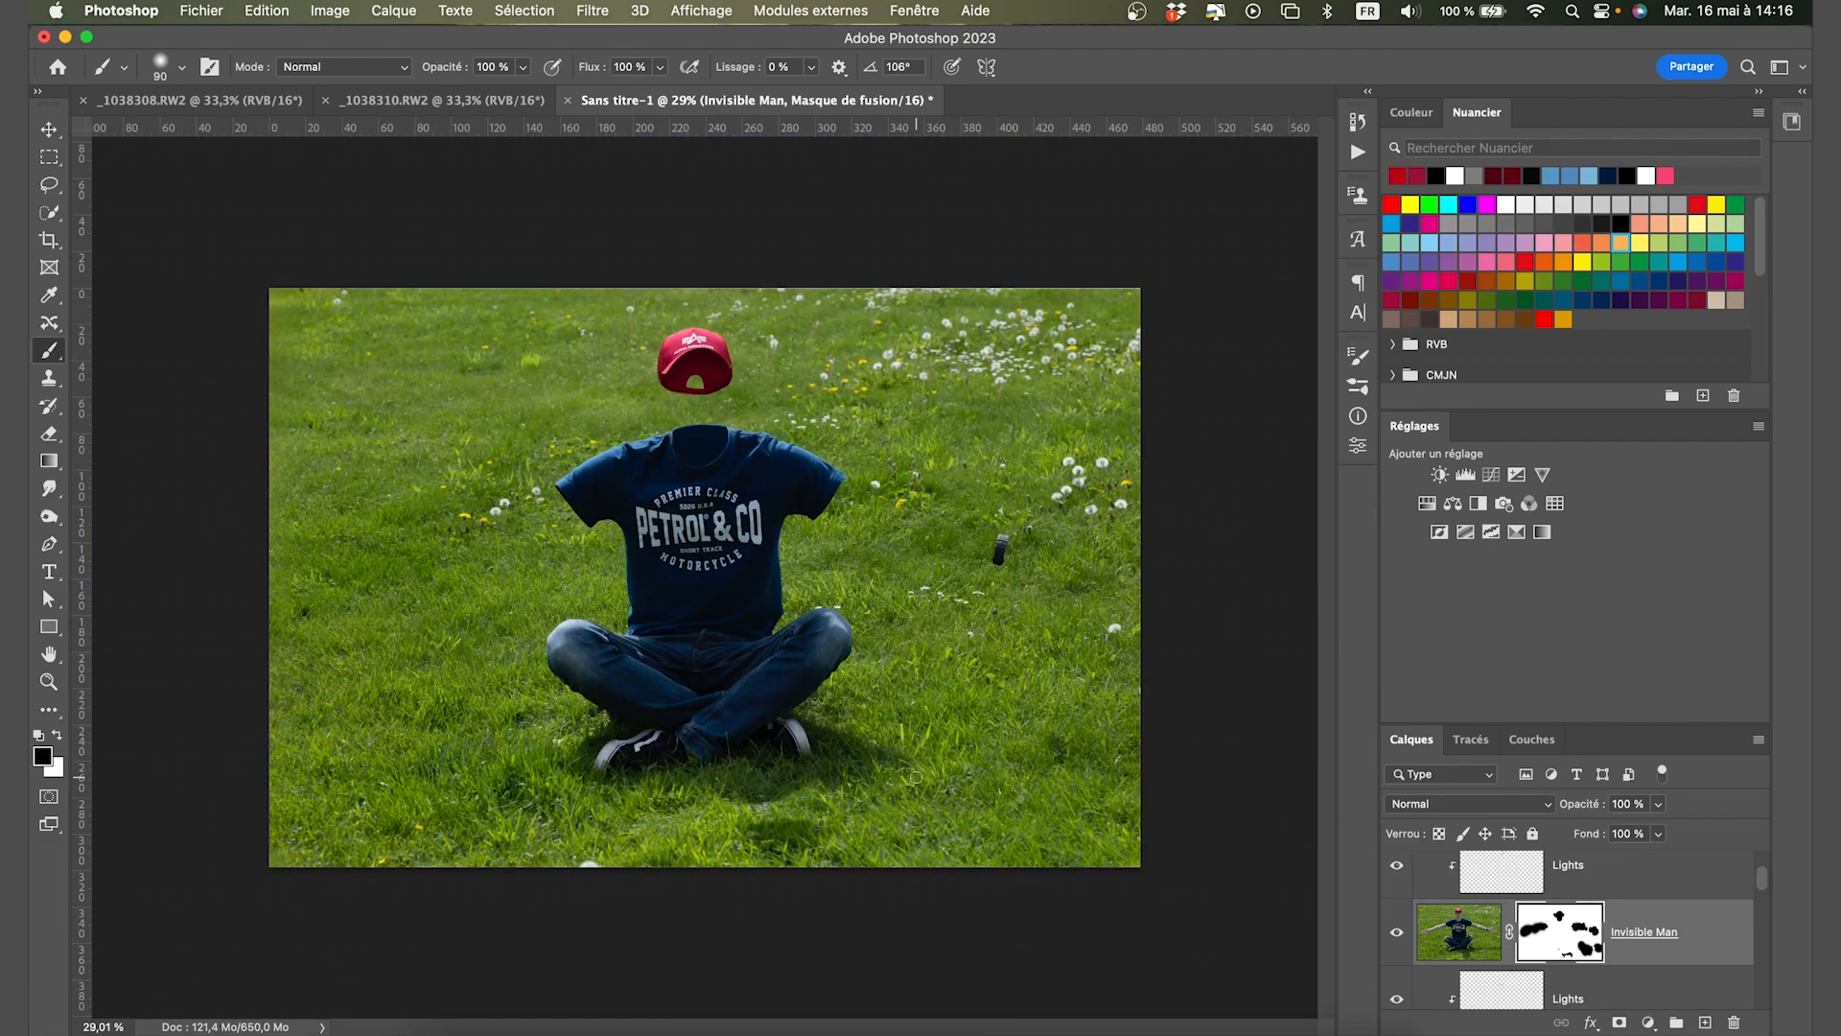
Stamp all visible layers into a new top layer and open the Camera Raw filter on it.
key("super+alt+shift+e")
left_click(593, 11)
left_click(629, 170)
Set exposure +0.80, contrast +19, highlights -56, whites +21, blacks -7 and texture +16, and lift the shadows in the basic adjustments.
left_click_drag(1405, 664, 1428, 663)
left_click_drag(1405, 697, 1398, 697)
left_click_drag(1405, 597, 1343, 598)
left_click_drag(1405, 631, 1440, 632)
left_click_drag(1405, 532, 1419, 532)
left_click_drag(1405, 565, 1422, 564)
left_click_drag(1405, 751, 1430, 752)
Shape an S-shaped point curve with raised highlights, a lifted black point and a shadow point at input 74, output 57.
left_click(1337, 944)
left_click(1380, 437)
left_click_drag(1467, 529, 1467, 516)
left_click_drag(1297, 700, 1363, 648)
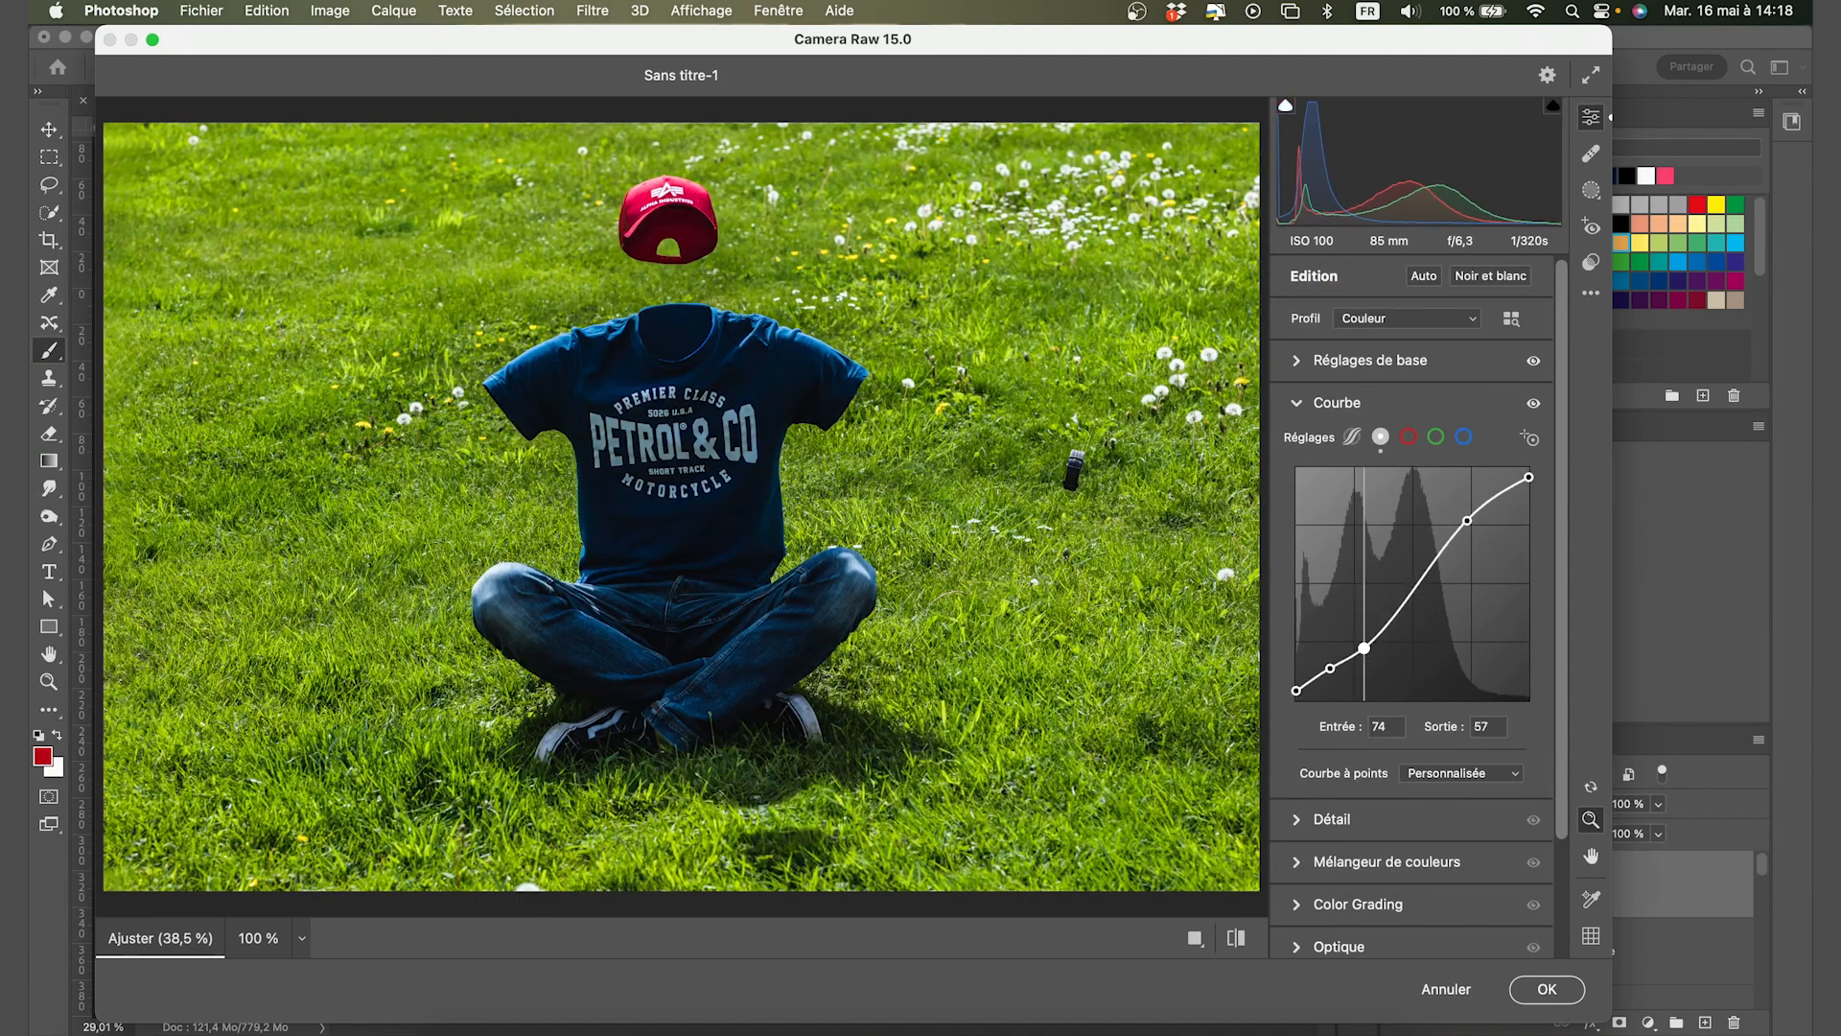
left_click_drag(1422, 576, 1423, 543)
left_click_drag(1297, 691, 1297, 687)
Mute the grass greens and shift the clothing's blues in the colour mixer.
left_click(1387, 862)
left_click(1436, 553)
left_click_drag(1405, 709, 1332, 709)
left_click(1366, 554)
left_click_drag(1405, 775, 1462, 775)
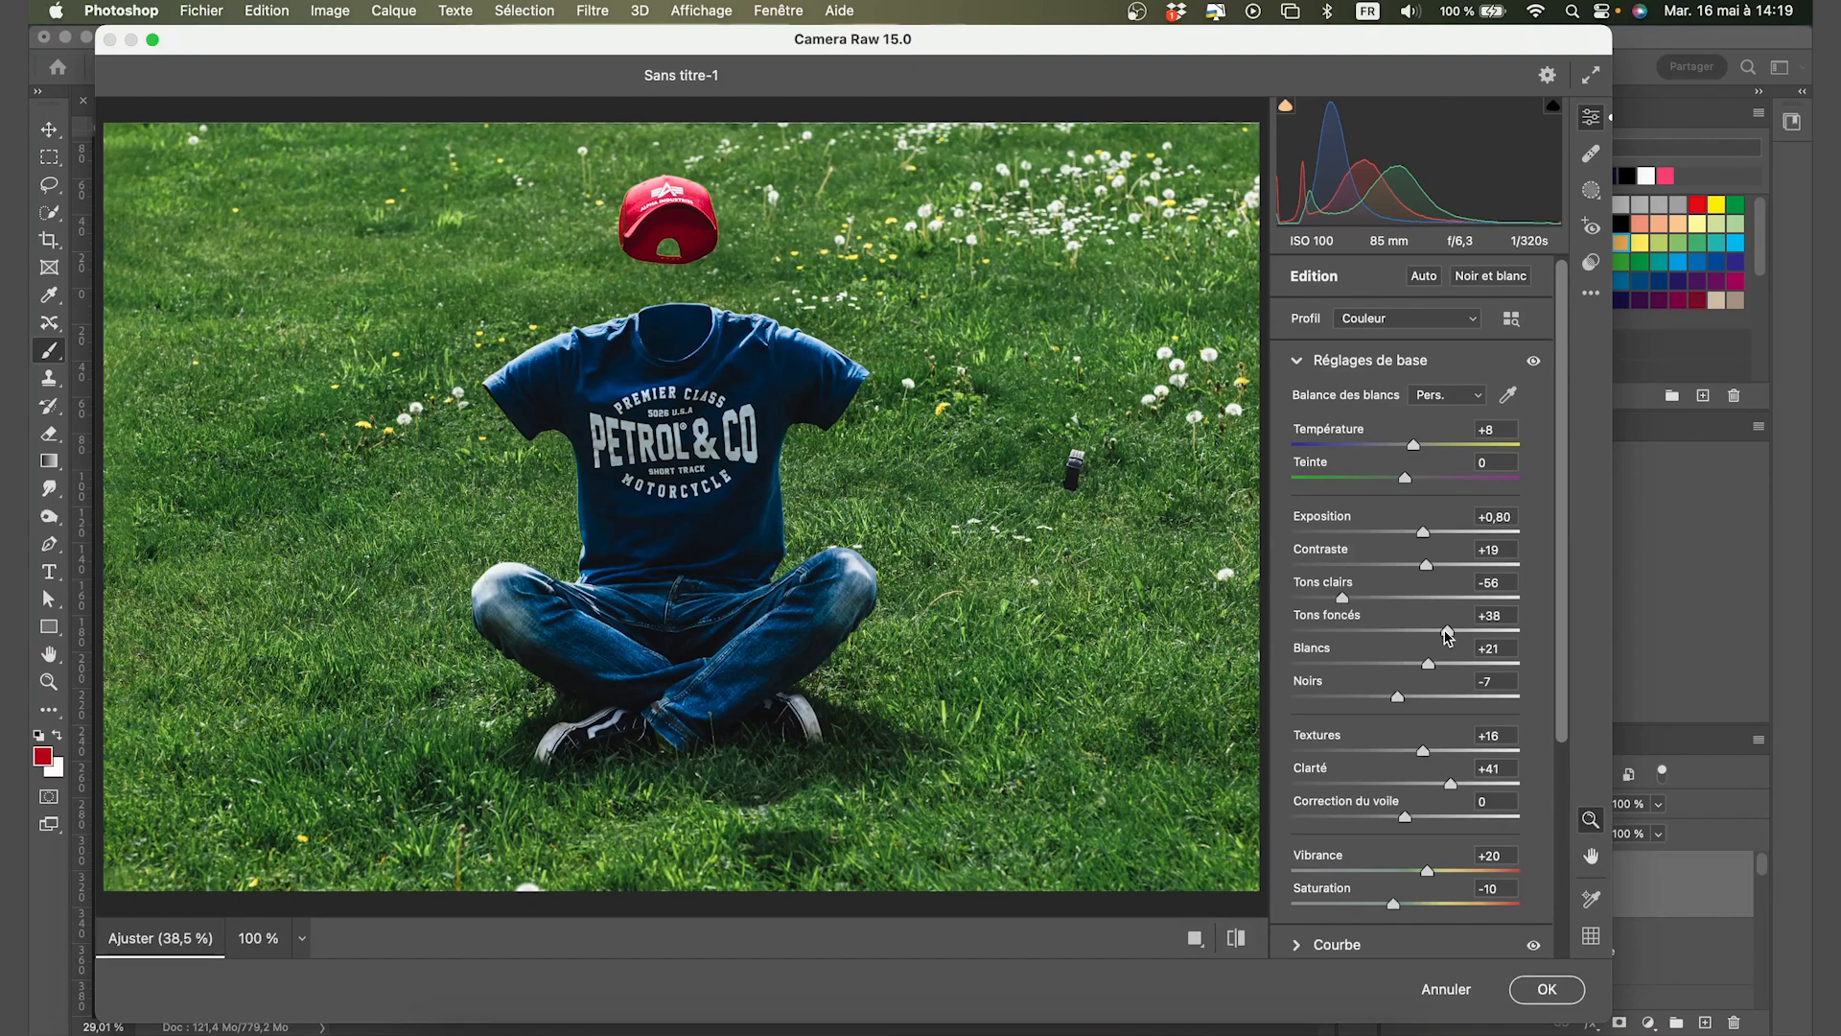
Set the red primary calibration to hue +14 and saturation -6, and apply the Camera Raw filter.
scroll(1389, 810, "down", 5)
left_click(1349, 936)
mouse_move(1412, 704)
left_mouse_down()
mouse_move(1427, 704)
mouse_move(1405, 738)
left_mouse_up()
left_click(1546, 990)
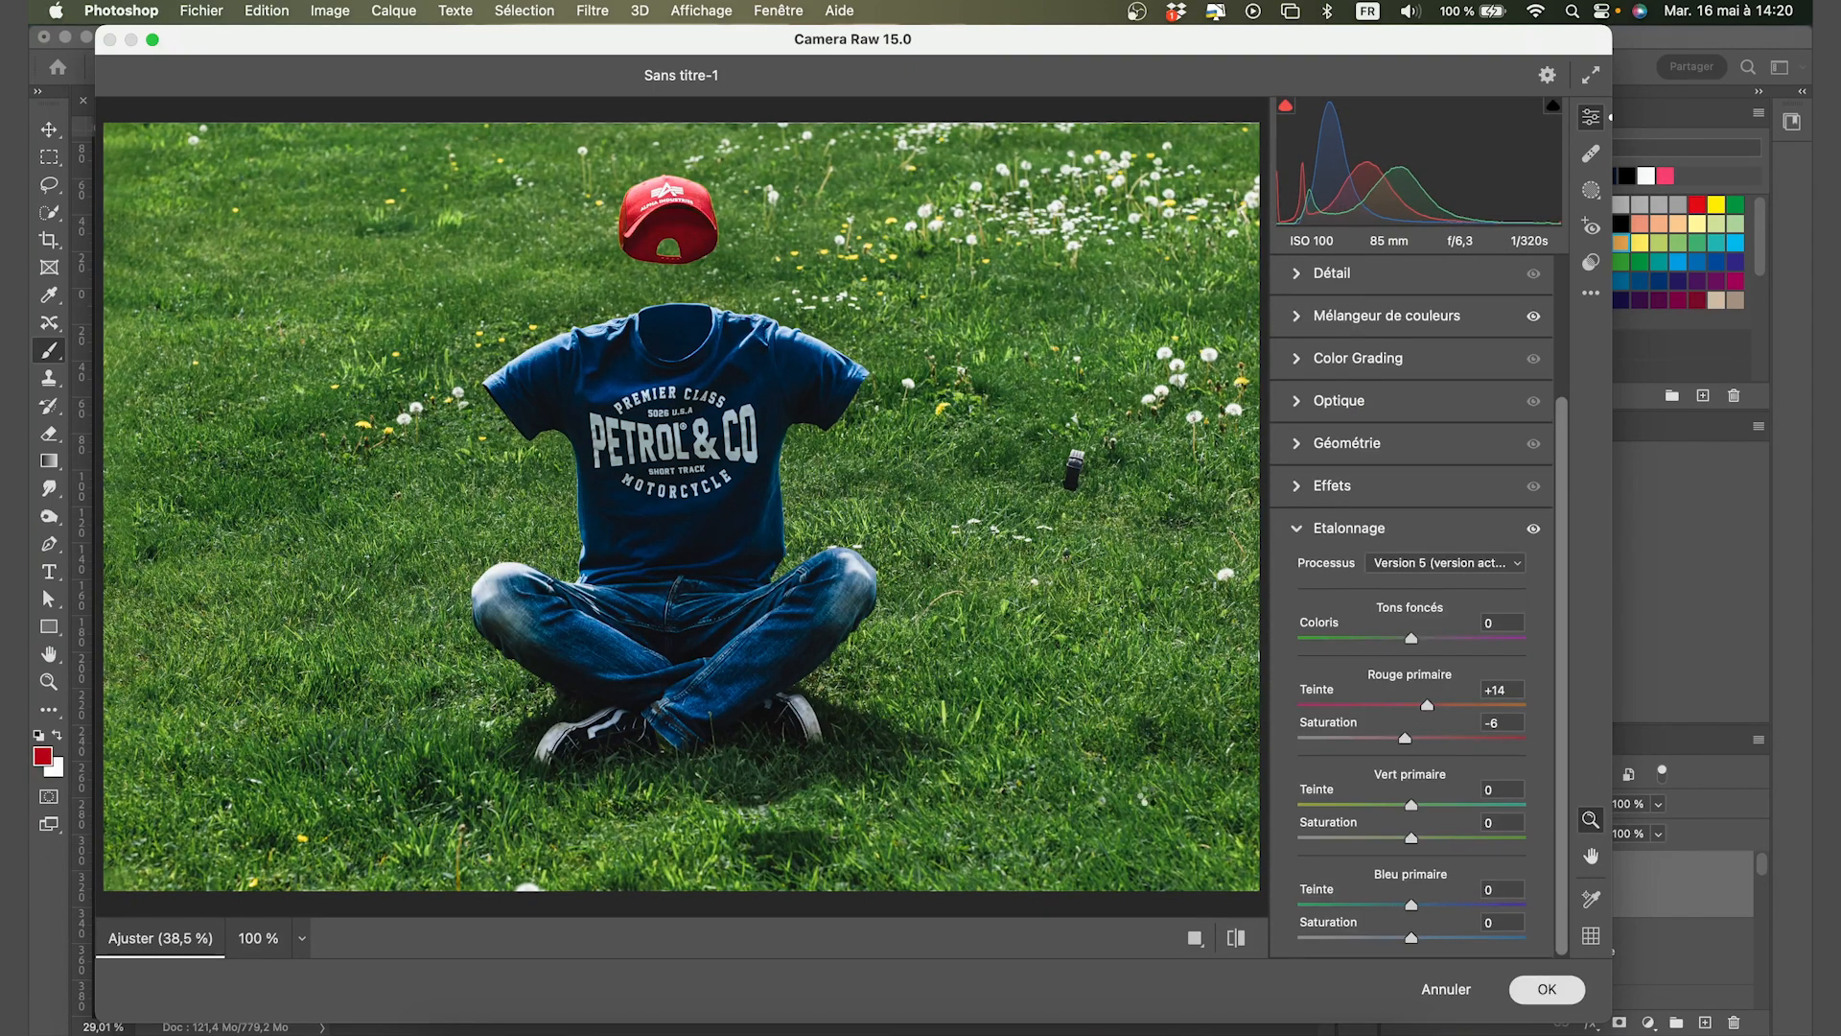
Toggle layer visibility to compare the original photo with the finished invisible man image.
left_click(1398, 885)
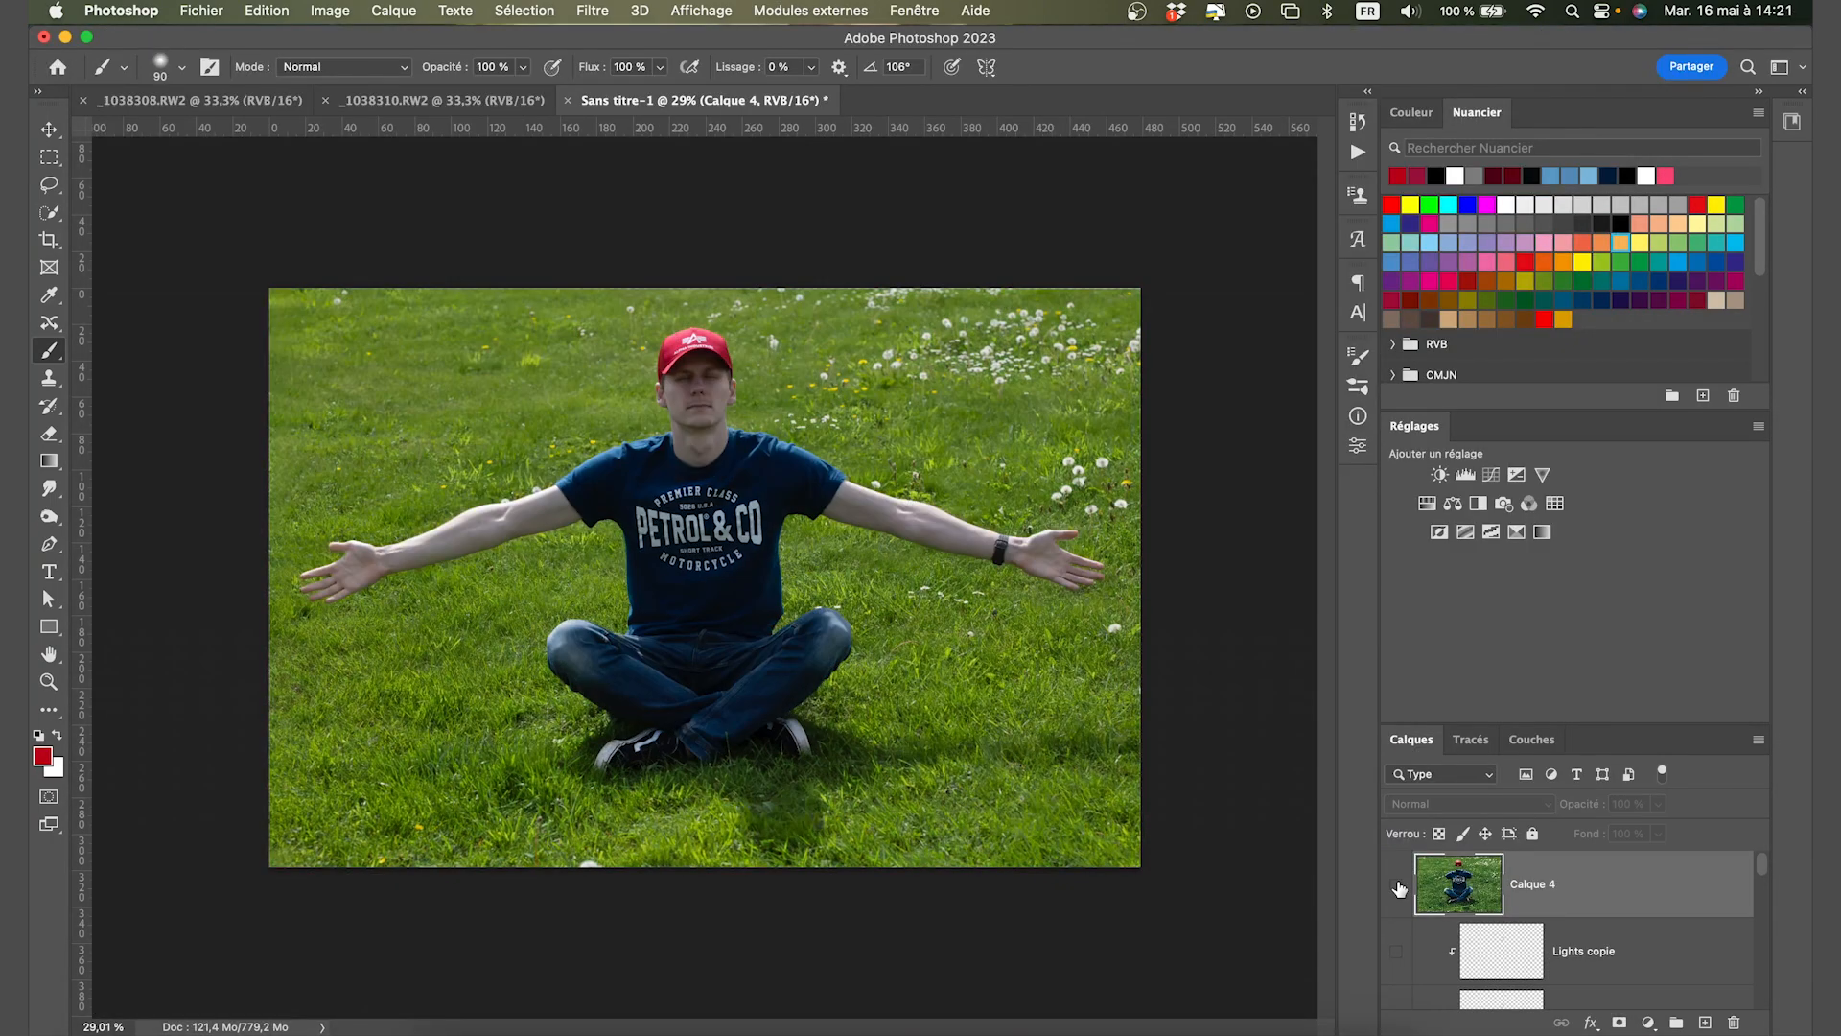
left_click(1398, 887)
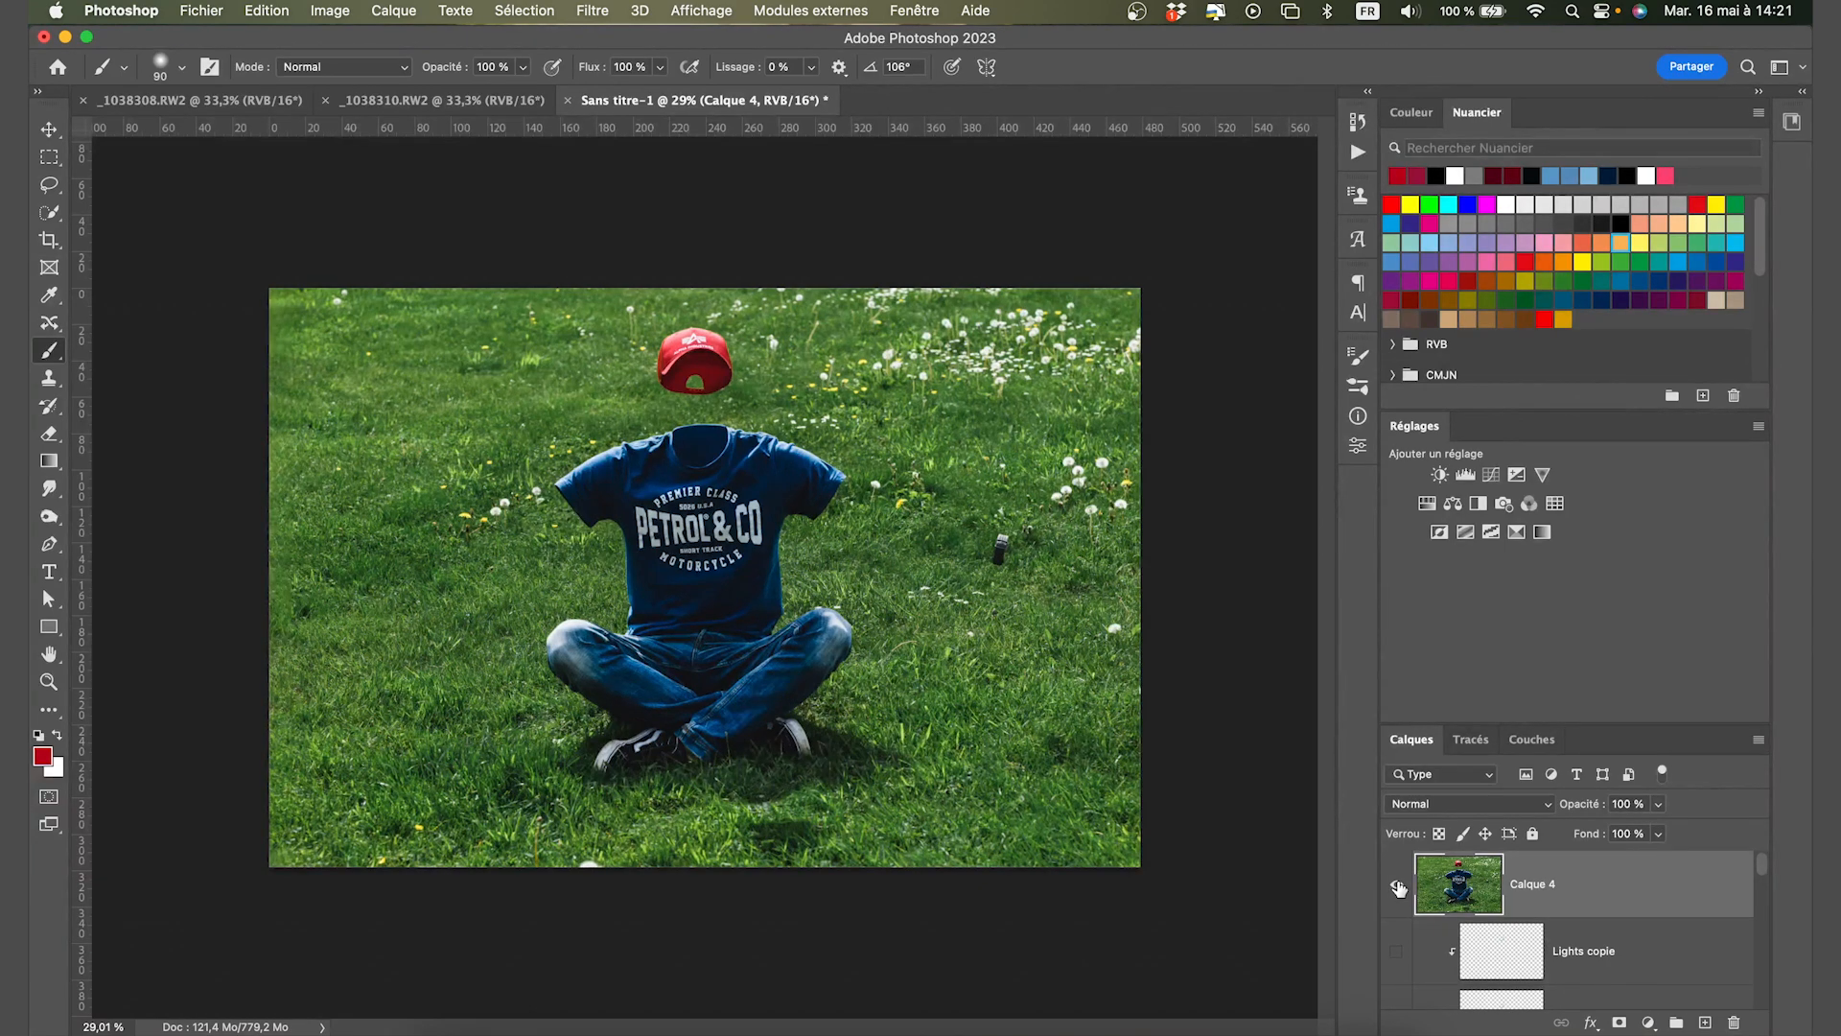